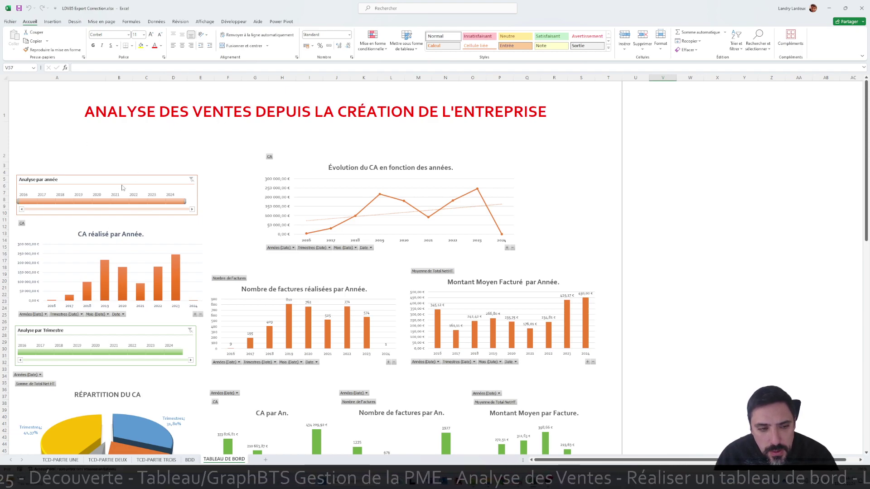
Filter the "Analyse par année" timeline to single years, trying 2024, 2023 and 2021
{"action": "scroll", "coordinate": [122, 188], "scroll_direction": "down", "scroll_amount": 1}
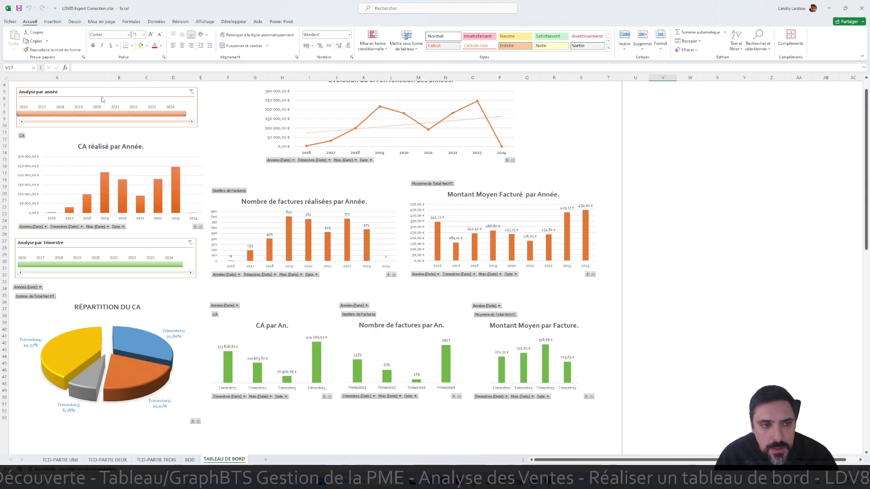
{"action": "scroll", "coordinate": [308, 133], "scroll_direction": "up", "scroll_amount": 1}
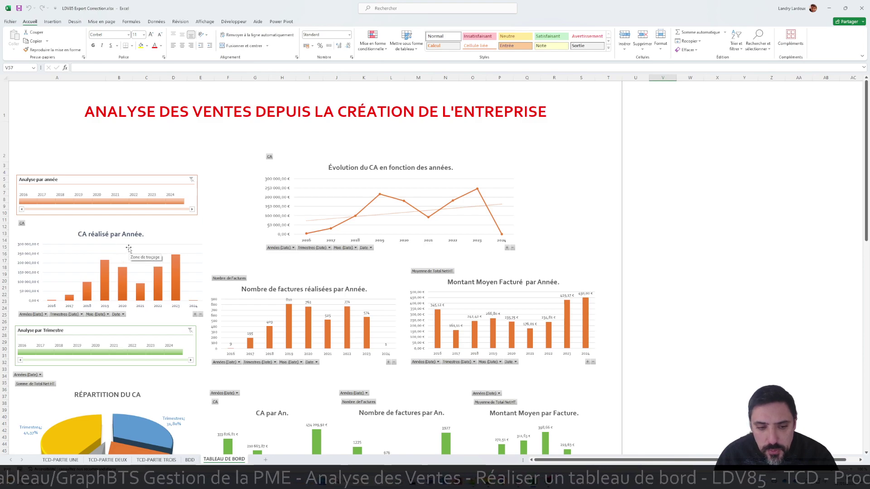
{"action": "scroll", "coordinate": [131, 245], "scroll_direction": "down", "scroll_amount": 1}
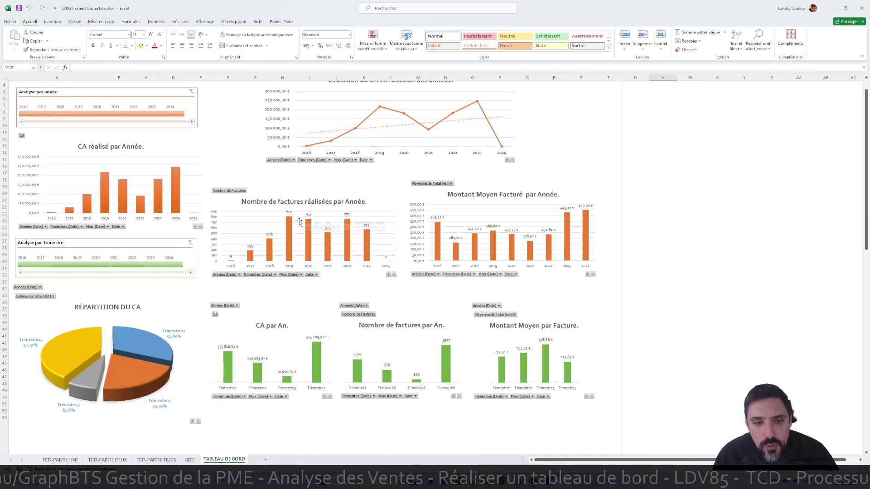
{"action": "scroll", "coordinate": [556, 232], "scroll_direction": "up", "scroll_amount": 1}
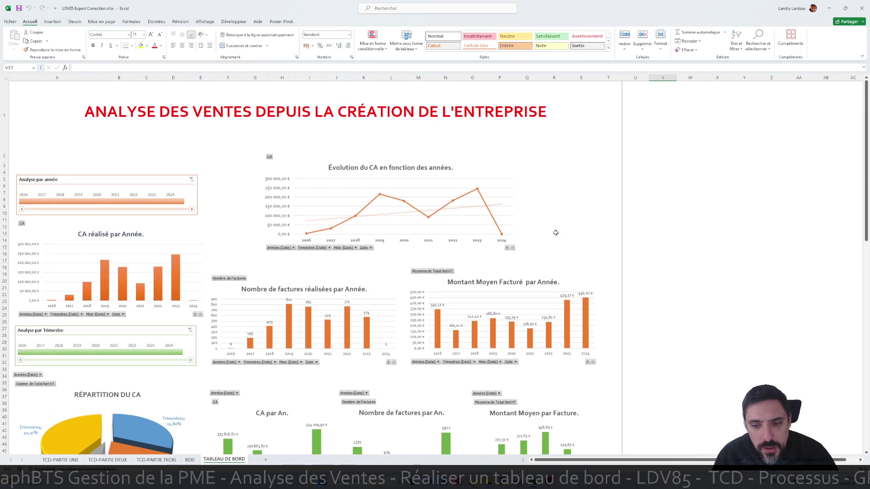
{"action": "left_click", "coordinate": [175, 201]}
{"action": "left_click", "coordinate": [156, 201]}
{"action": "left_click", "coordinate": [126, 203]}
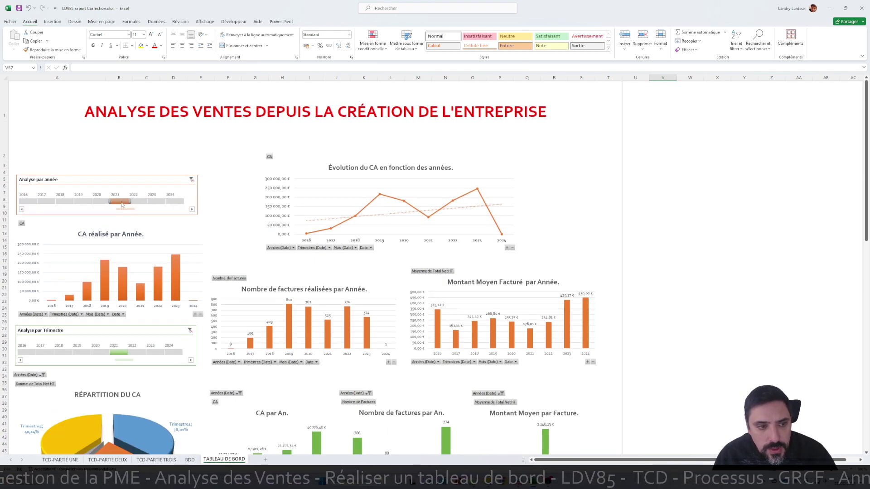
Widen the "Analyse par année" timeline selection to 2021–2024, 2020–2024 and finally the full 2016–2024 range
{"action": "left_click", "coordinate": [174, 202]}
{"action": "left_click", "coordinate": [118, 203], "text": "shift"}
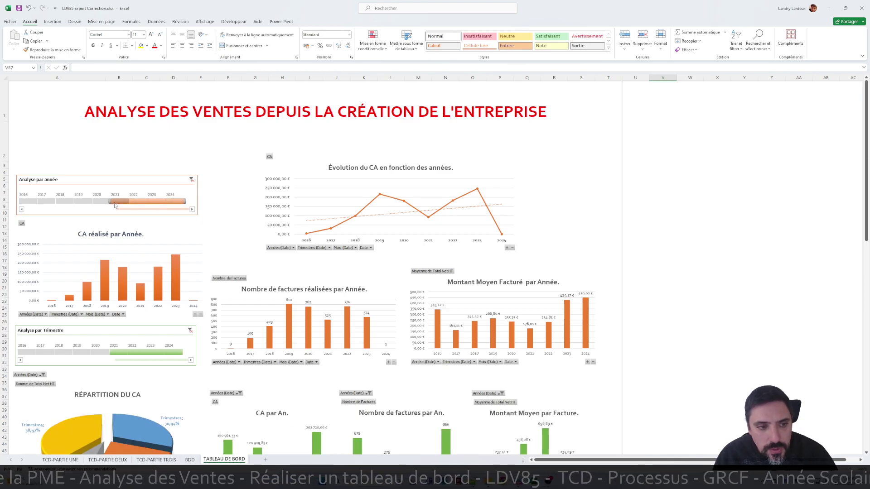
{"action": "left_click", "coordinate": [100, 203], "text": "shift"}
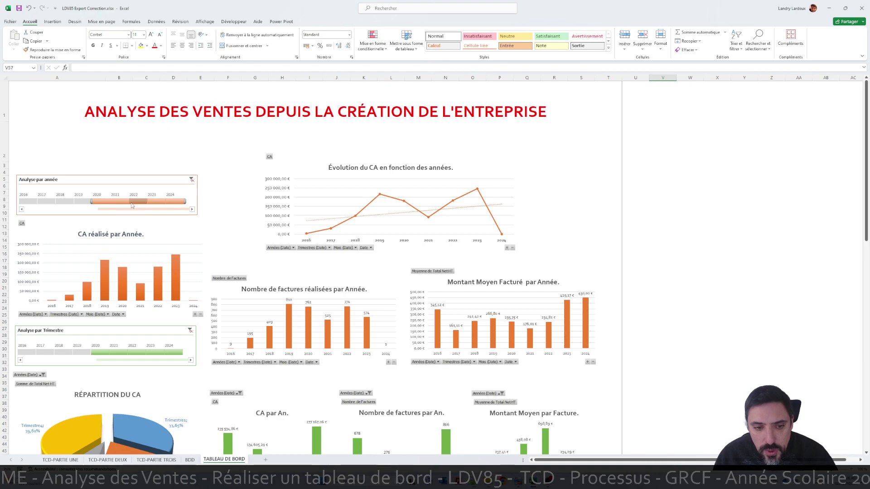
{"action": "left_click_drag", "start_coordinate": [91, 201], "coordinate": [37, 205]}
Try single years from 2020 to 2024 in the "Analyse par Trimestre" timeline and restore the full 2016–2024 range
{"action": "scroll", "coordinate": [172, 241], "scroll_direction": "down", "scroll_amount": 4}
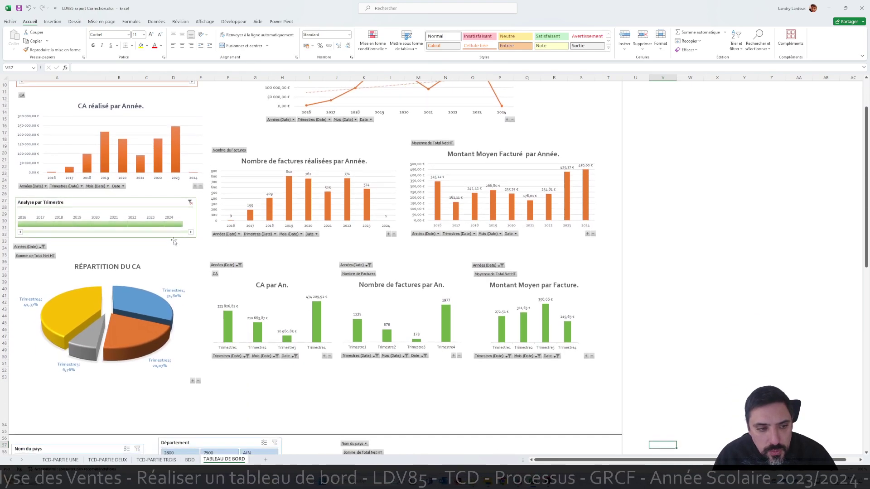
{"action": "scroll", "coordinate": [173, 241], "scroll_direction": "down", "scroll_amount": 2}
{"action": "left_click", "coordinate": [124, 162]}
{"action": "left_click", "coordinate": [142, 162]}
{"action": "left_click", "coordinate": [162, 162]}
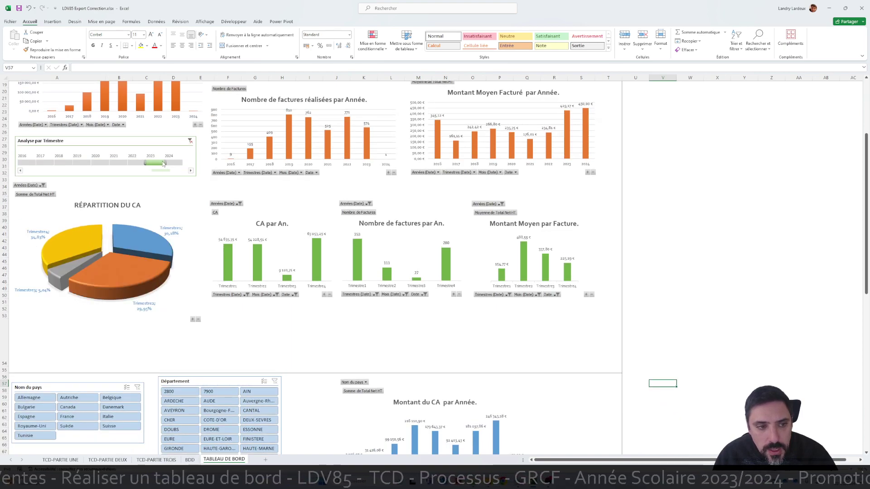
{"action": "left_click", "coordinate": [173, 162]}
{"action": "left_click", "coordinate": [136, 162]}
{"action": "left_click", "coordinate": [99, 162]}
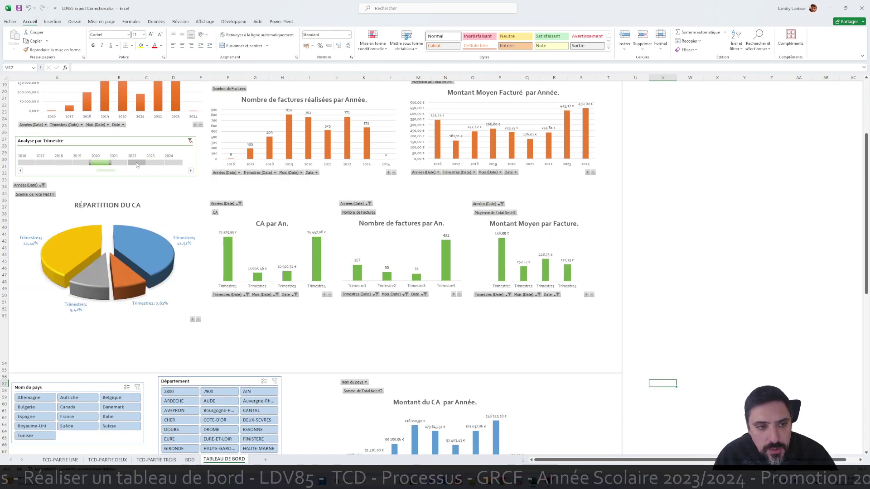
{"action": "left_click_drag", "start_coordinate": [174, 163], "coordinate": [23, 164]}
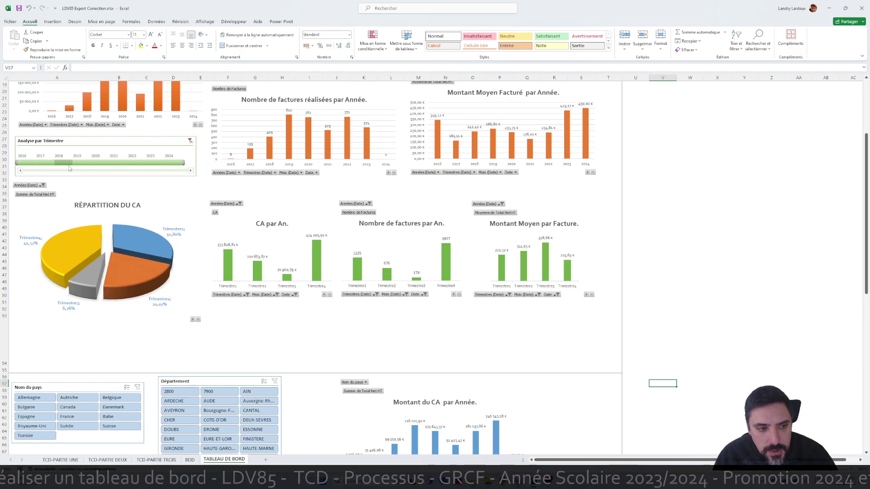
Filter the "Nom du pays" slicer by single countries, including Allemagne, Bulgarie, Suisse and Belgique, and clear the filter
{"action": "scroll", "coordinate": [307, 209], "scroll_direction": "up", "scroll_amount": 5}
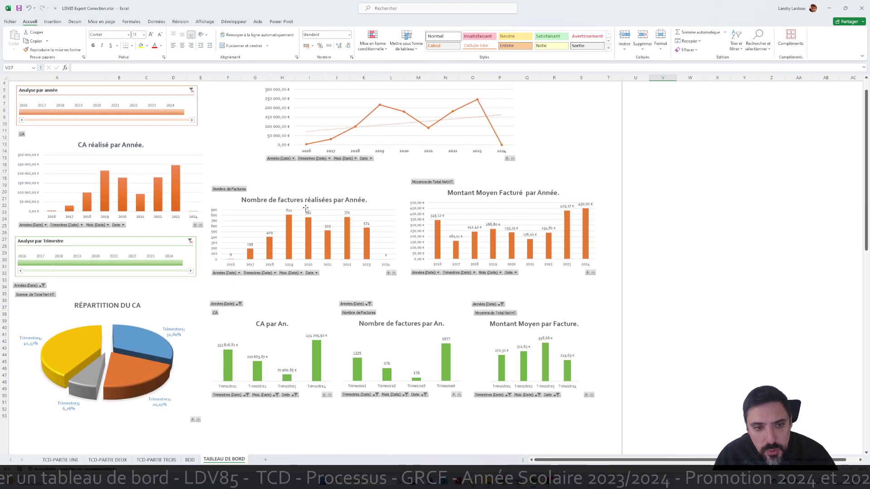
{"action": "scroll", "coordinate": [307, 209], "scroll_direction": "up", "scroll_amount": 1}
{"action": "scroll", "coordinate": [322, 208], "scroll_direction": "down", "scroll_amount": 6}
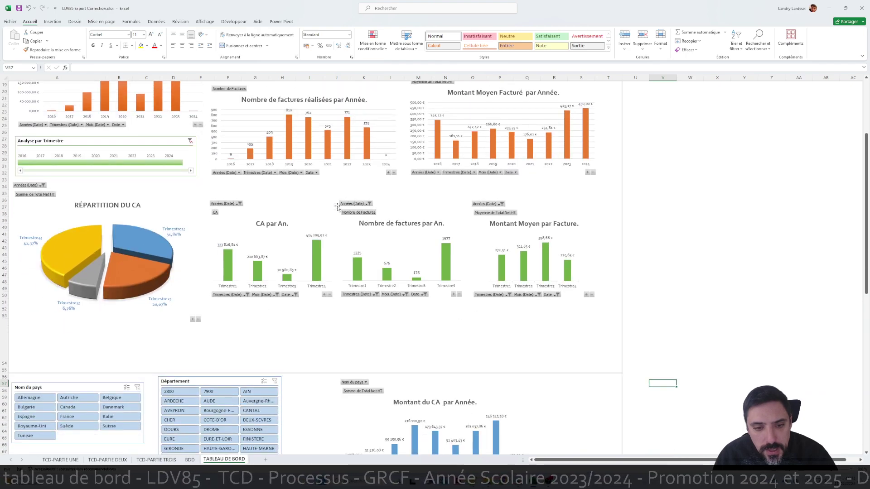
{"action": "scroll", "coordinate": [337, 207], "scroll_direction": "down", "scroll_amount": 10}
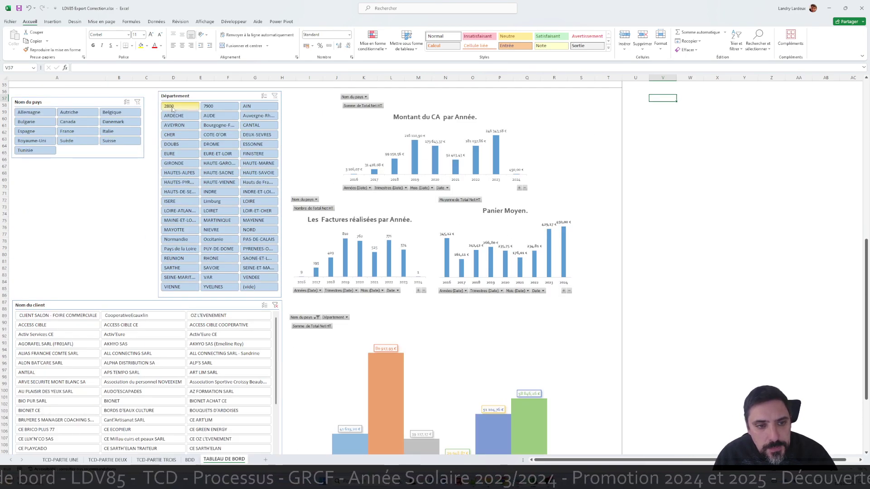
{"action": "left_click", "coordinate": [42, 115]}
{"action": "left_click", "coordinate": [43, 122]}
{"action": "left_click", "coordinate": [43, 142]}
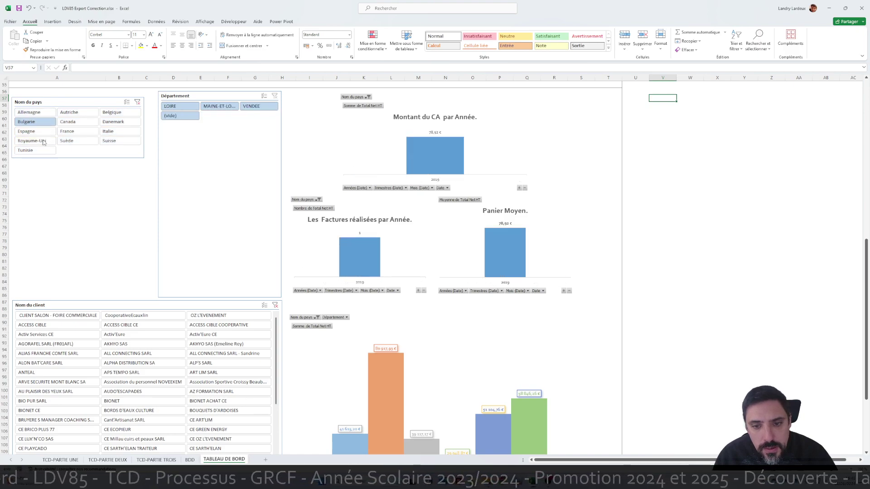
{"action": "left_click", "coordinate": [115, 141]}
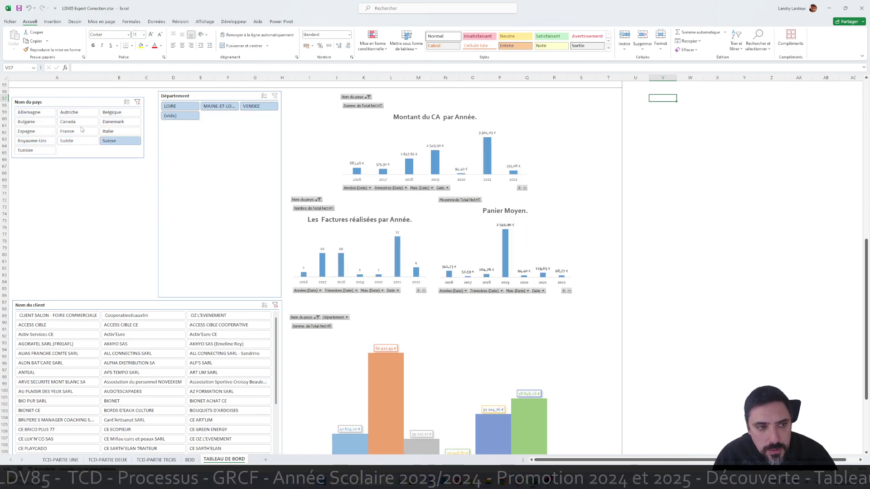
{"action": "left_click", "coordinate": [121, 112]}
{"action": "scroll", "coordinate": [123, 154], "scroll_direction": "up", "scroll_amount": 1}
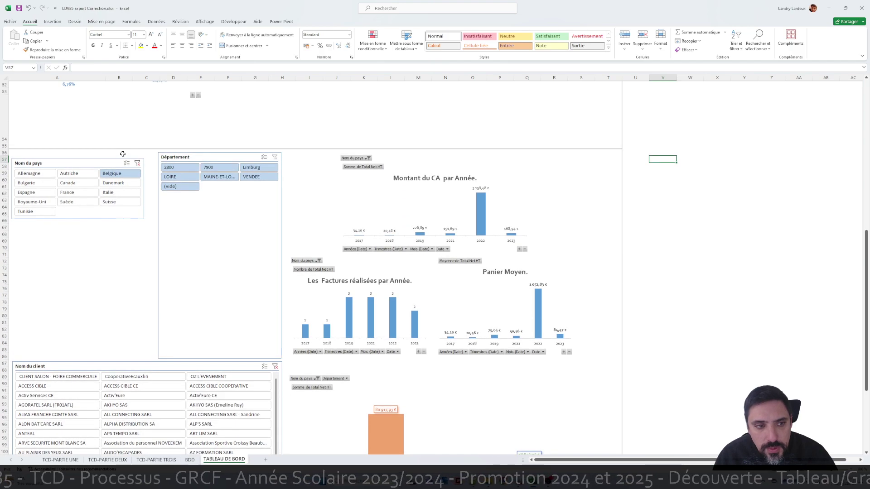
{"action": "left_click", "coordinate": [138, 163]}
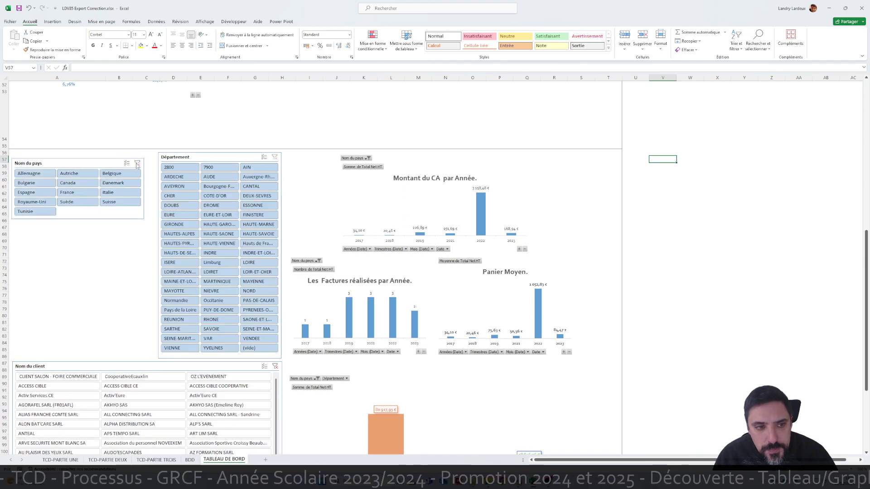
Filter the dashboard to France, testing the départements CANTAL, EURE and DOUBS and clearing the Département slicer
{"action": "left_click", "coordinate": [268, 187]}
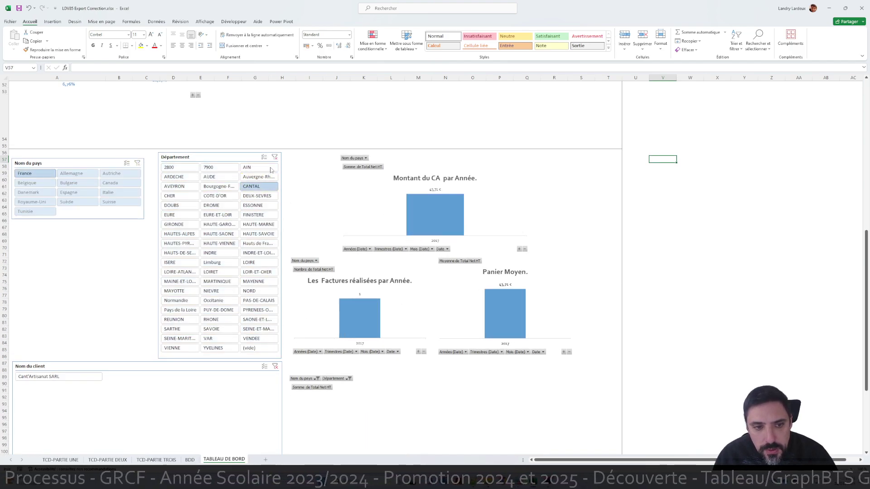
{"action": "left_click", "coordinate": [275, 157]}
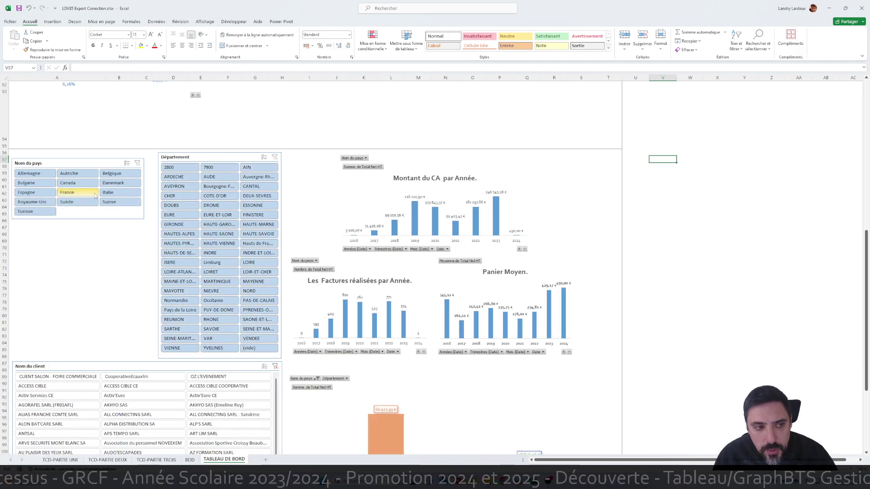
{"action": "left_click", "coordinate": [72, 194]}
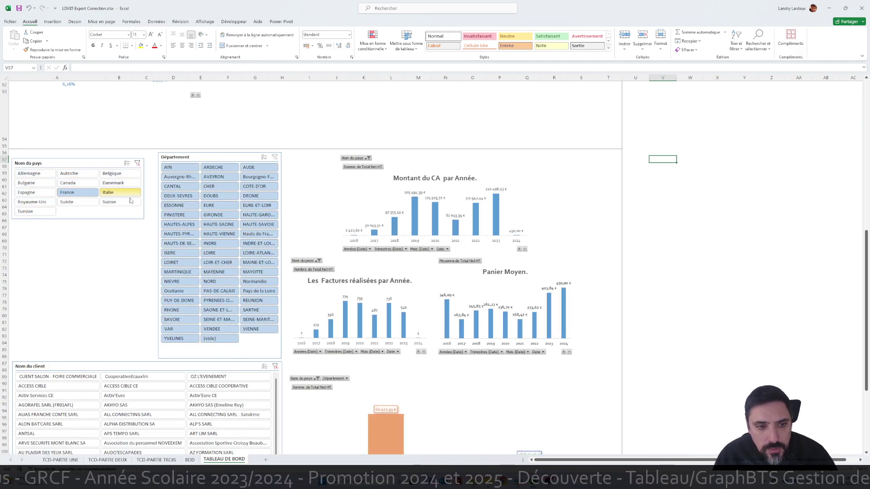
{"action": "left_click", "coordinate": [219, 205]}
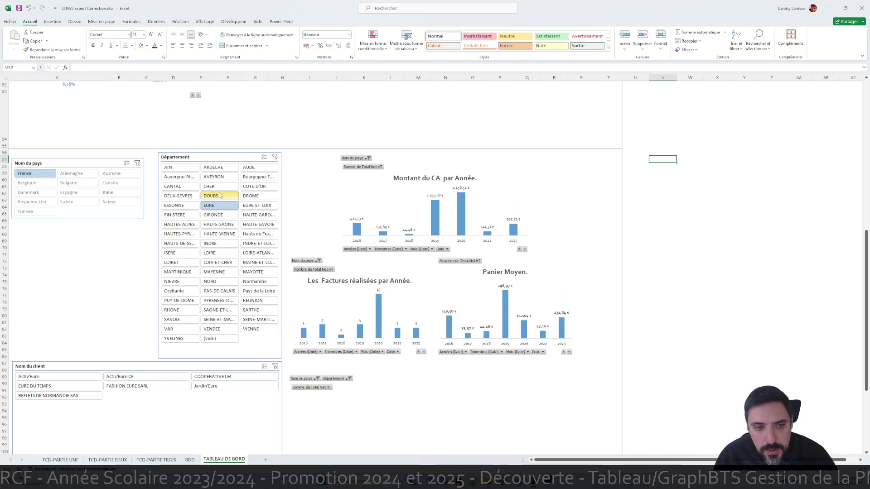
{"action": "left_click", "coordinate": [217, 198]}
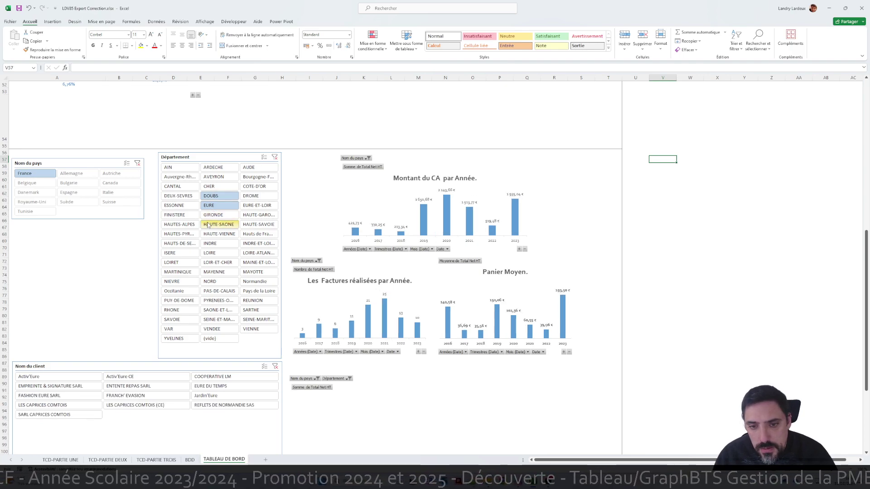
{"action": "left_click", "coordinate": [275, 157]}
Filter the "Nom du client" slicer to COM'S CLICK SARL and switch it back to CLIENT SALON - FOIRE COMMERCIALE
{"action": "scroll", "coordinate": [169, 293], "scroll_direction": "down", "scroll_amount": 8}
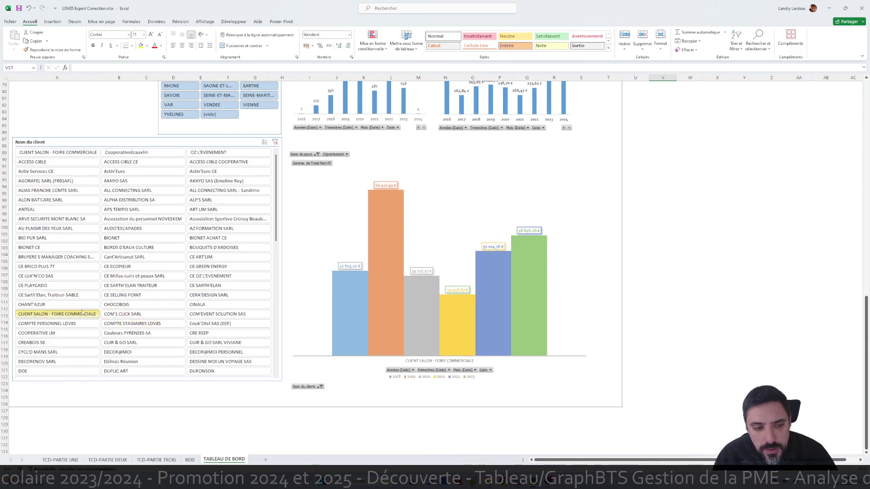
{"action": "left_click", "coordinate": [114, 323]}
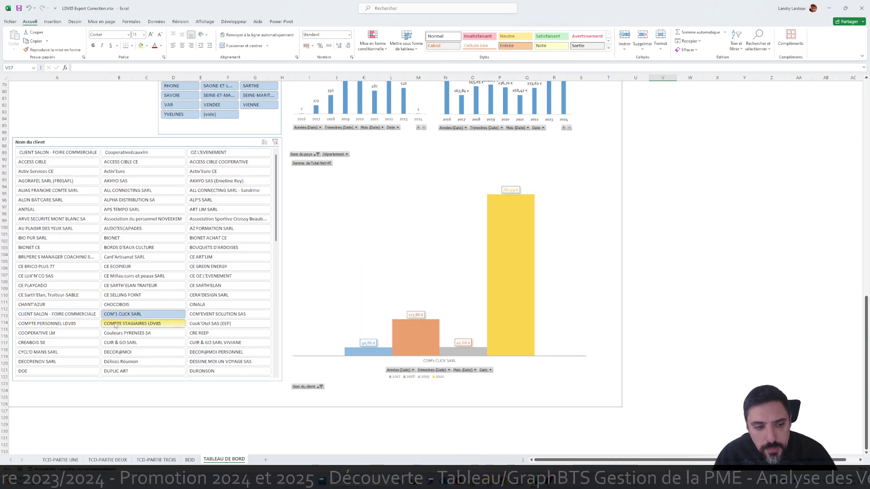
{"action": "left_click", "coordinate": [80, 317]}
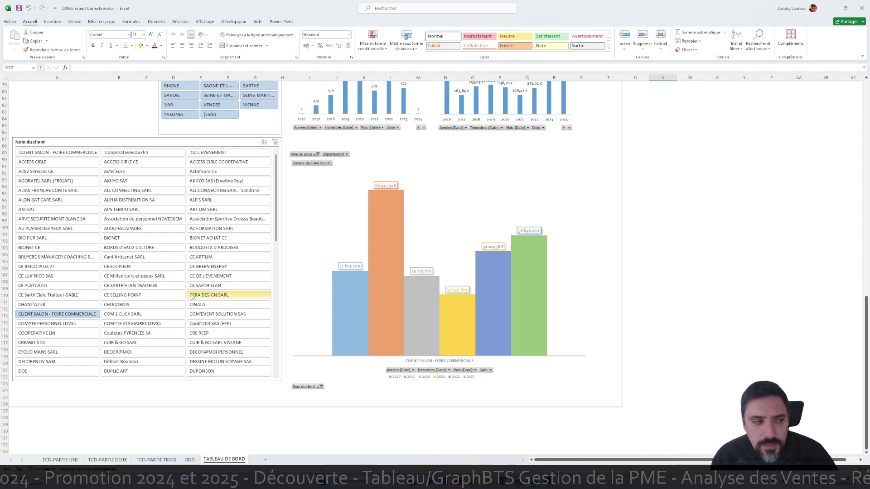
Review the dashboard from the client chart back through the country and quarterly charts to the yearly sales charts
{"action": "scroll", "coordinate": [334, 341], "scroll_direction": "up", "scroll_amount": 3}
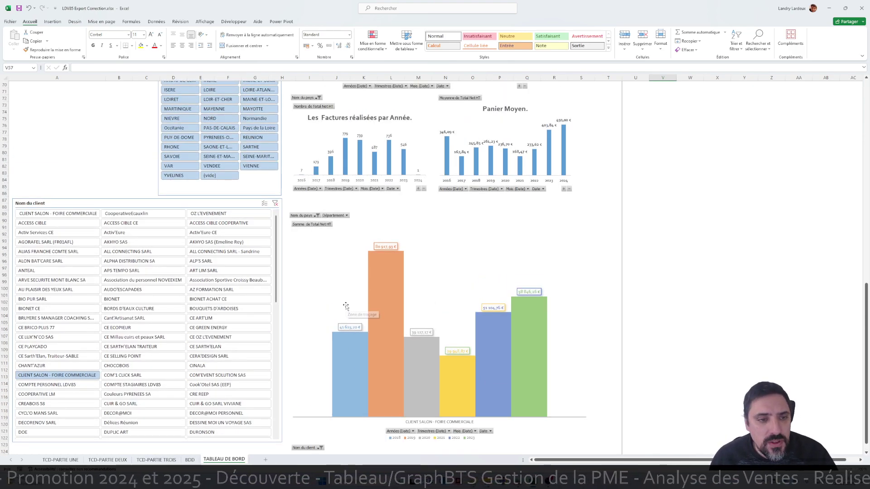
{"action": "scroll", "coordinate": [325, 334], "scroll_direction": "up", "scroll_amount": 16}
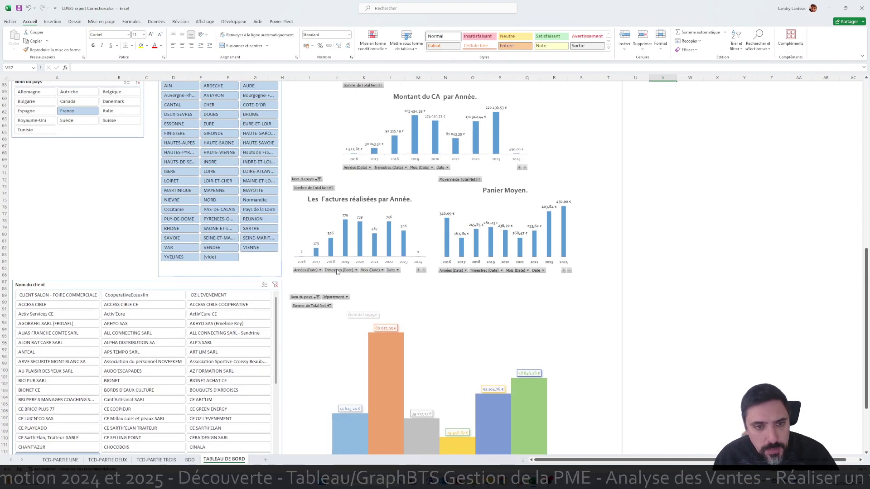
{"action": "scroll", "coordinate": [329, 260], "scroll_direction": "up", "scroll_amount": 5}
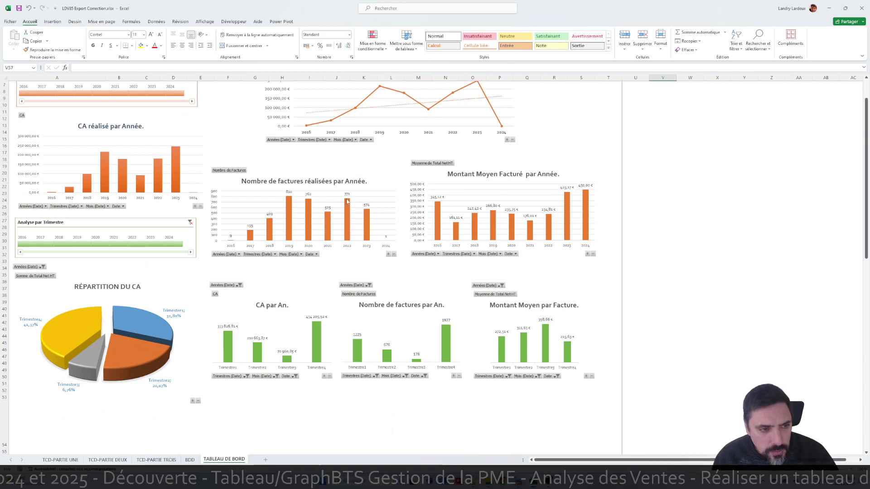
{"action": "scroll", "coordinate": [544, 258], "scroll_direction": "up", "scroll_amount": 1}
{"action": "scroll", "coordinate": [458, 244], "scroll_direction": "up", "scroll_amount": 1}
{"action": "scroll", "coordinate": [463, 238], "scroll_direction": "down", "scroll_amount": 4}
{"action": "scroll", "coordinate": [467, 232], "scroll_direction": "up", "scroll_amount": 3}
{"action": "scroll", "coordinate": [467, 232], "scroll_direction": "up", "scroll_amount": 2}
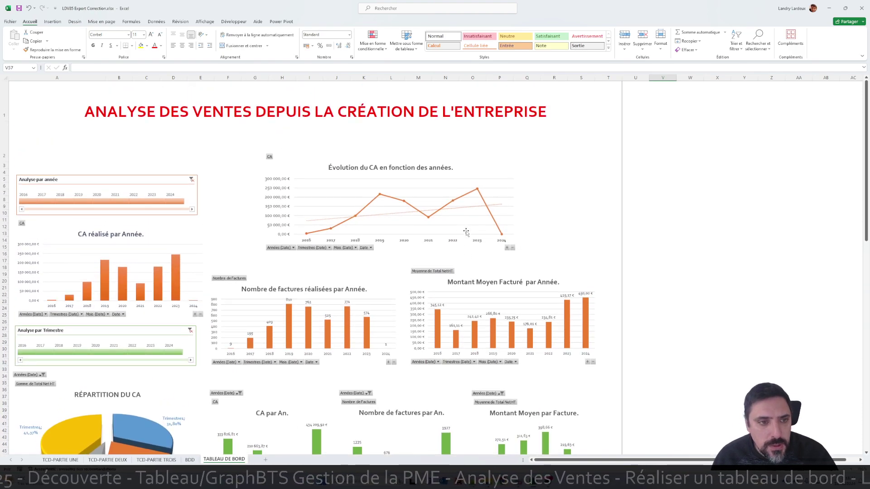
{"action": "scroll", "coordinate": [467, 232], "scroll_direction": "down", "scroll_amount": 3}
{"action": "scroll", "coordinate": [466, 232], "scroll_direction": "up", "scroll_amount": 3}
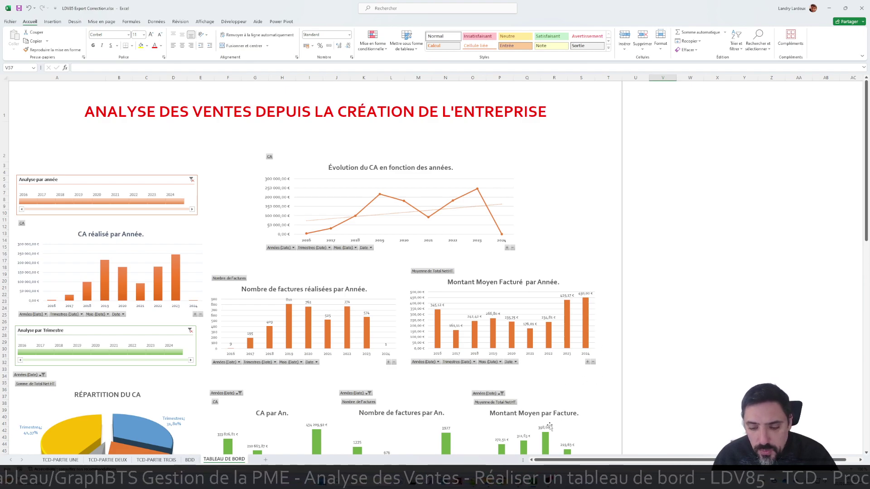
Switch to the LDV85 Export.xlsx workbook and enlarge its raw invoice data for reading
{"action": "mouse_move", "coordinate": [533, 481]}
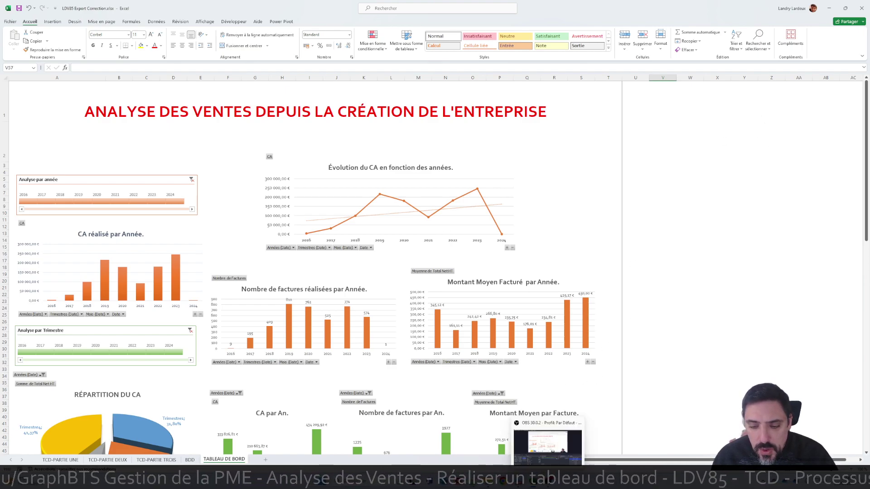
{"action": "left_click", "coordinate": [565, 446]}
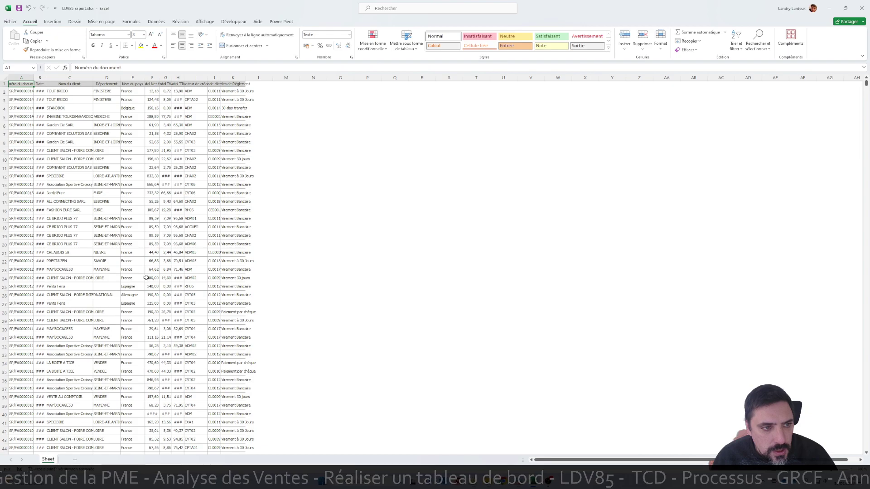
{"action": "scroll", "coordinate": [147, 278], "scroll_direction": "up", "scroll_amount": 6}
{"action": "scroll", "coordinate": [143, 272], "scroll_direction": "up", "scroll_amount": 1}
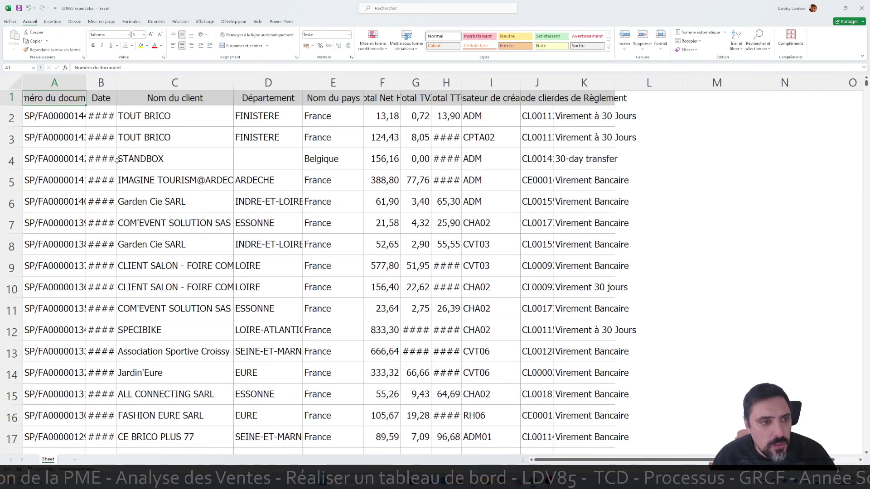
Auto-fit the Numéro du document, Date, Total TTC and Total Net HT columns to their contents
{"action": "double_click", "coordinate": [90, 82]}
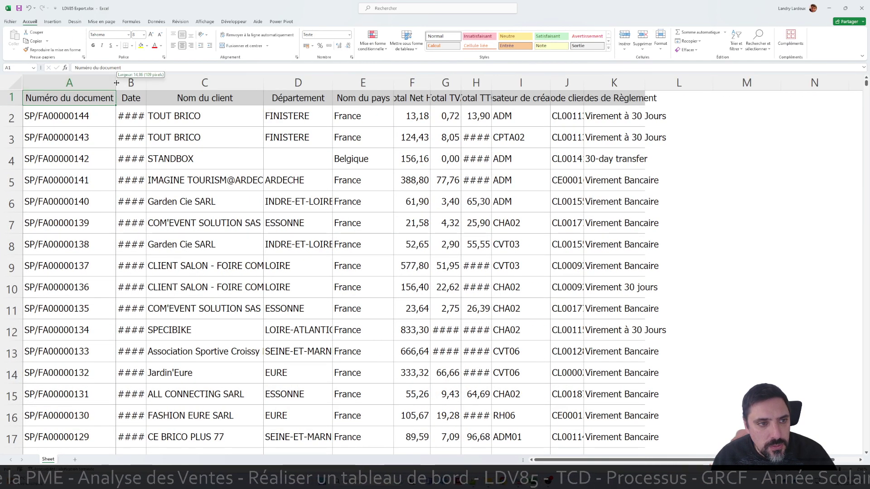
{"action": "double_click", "coordinate": [146, 82]}
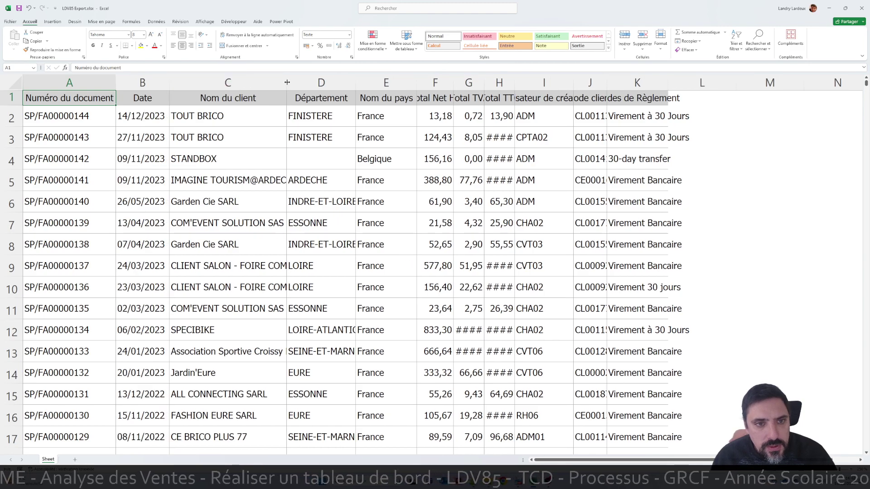
{"action": "left_click", "coordinate": [516, 82]}
{"action": "double_click", "coordinate": [516, 81]}
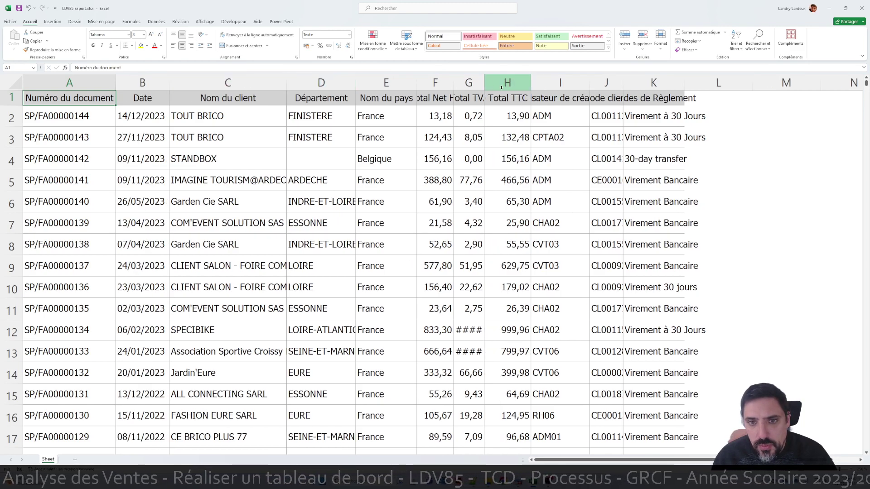
{"action": "double_click", "coordinate": [454, 81]}
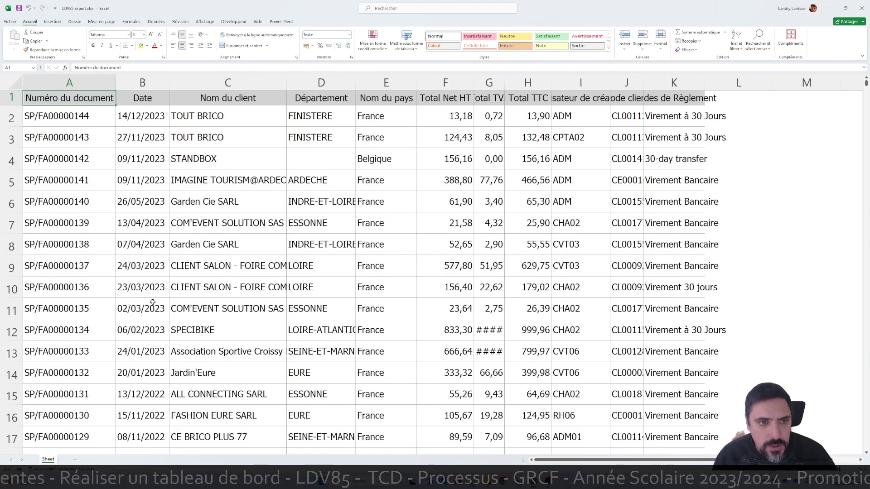
{"action": "scroll", "coordinate": [153, 300], "scroll_direction": "down", "scroll_amount": 1}
{"action": "scroll", "coordinate": [153, 299], "scroll_direction": "up", "scroll_amount": 1}
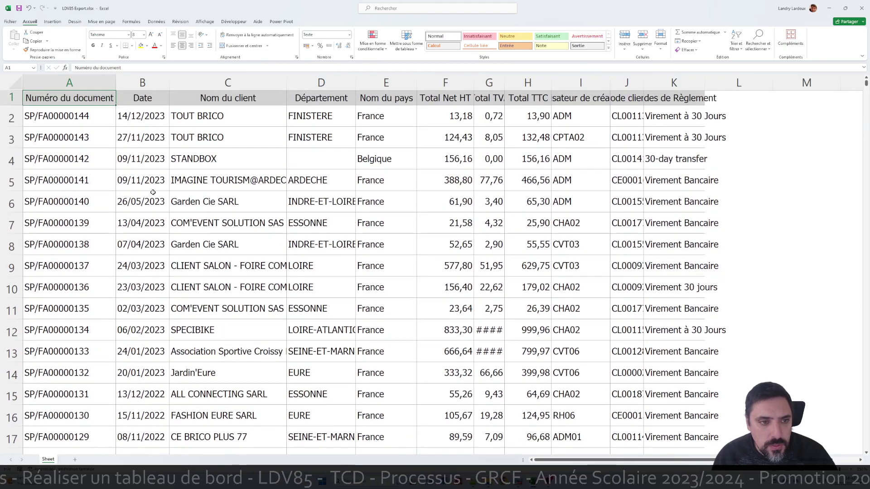
Insert a pivot chart with its pivot table from the invoice data on a new worksheet
{"action": "left_click", "coordinate": [144, 182]}
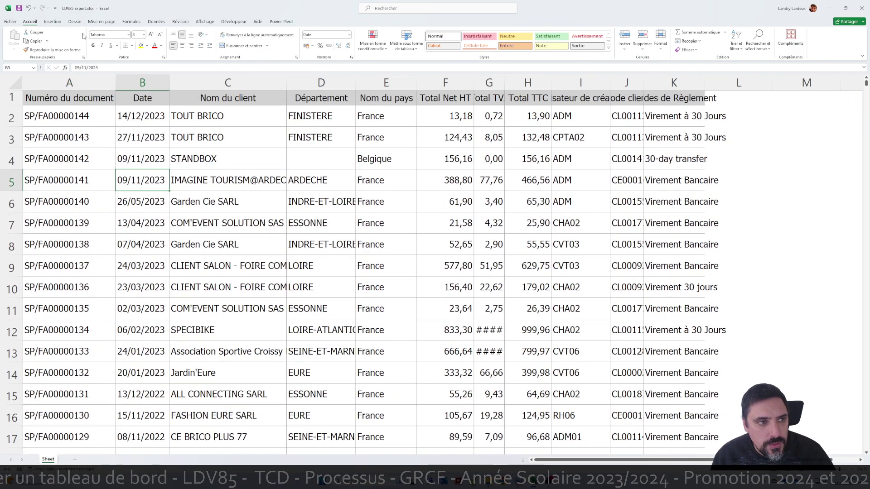
{"action": "left_click", "coordinate": [59, 22]}
{"action": "left_click", "coordinate": [287, 38]}
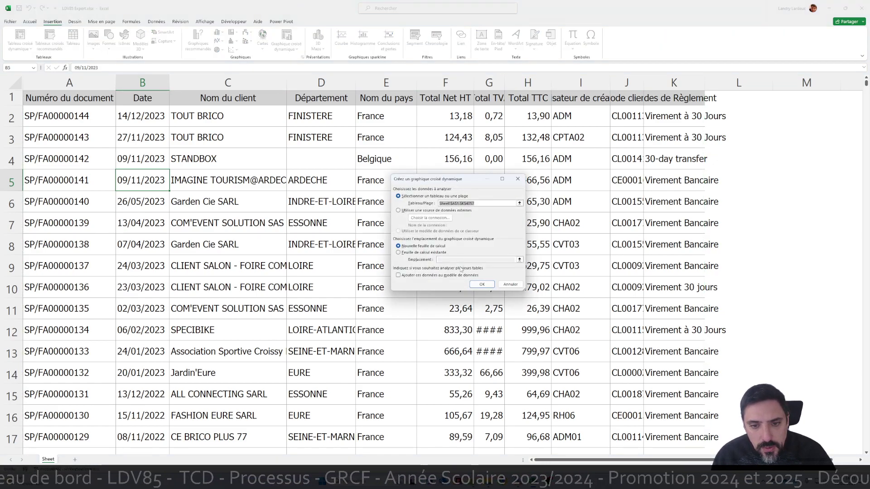
{"action": "left_click", "coordinate": [447, 262]}
{"action": "left_click", "coordinate": [482, 285]}
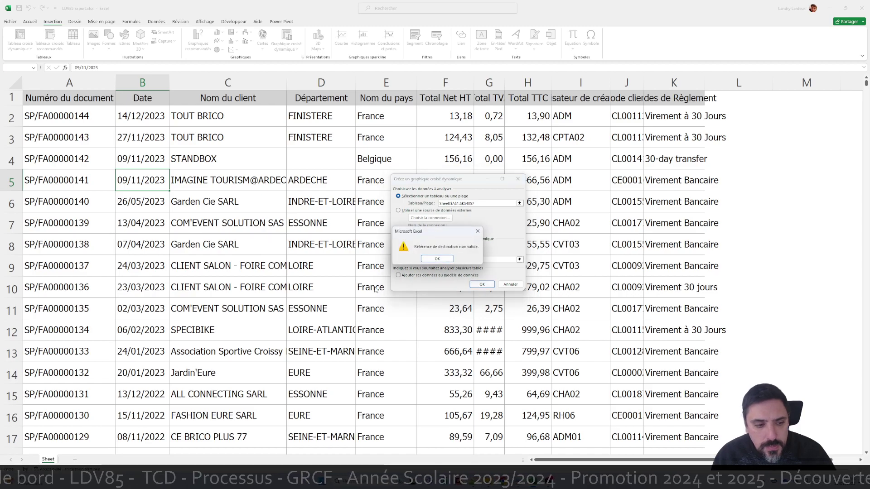
{"action": "key", "text": "Return"}
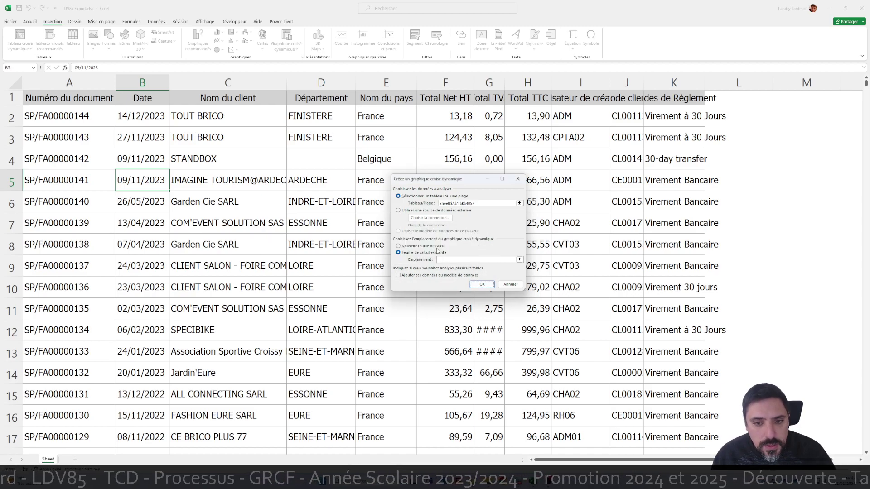
{"action": "left_click", "coordinate": [415, 246]}
{"action": "left_click", "coordinate": [482, 284]}
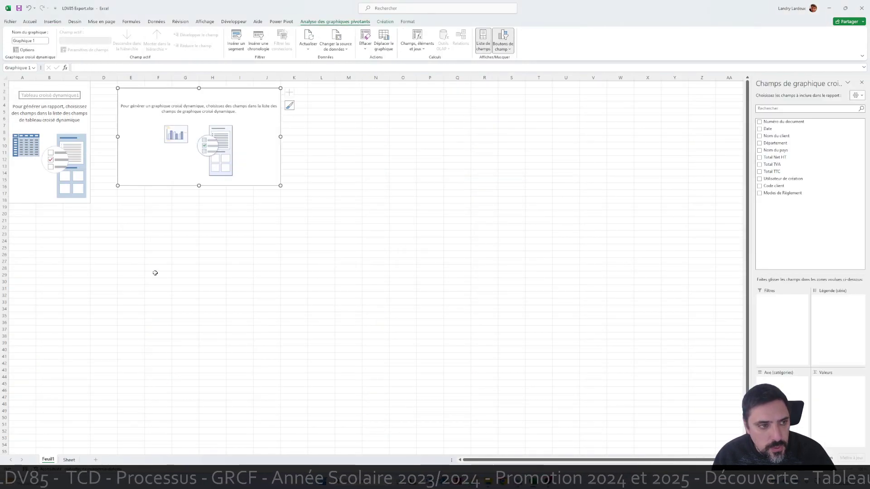
{"action": "double_click", "coordinate": [48, 460]}
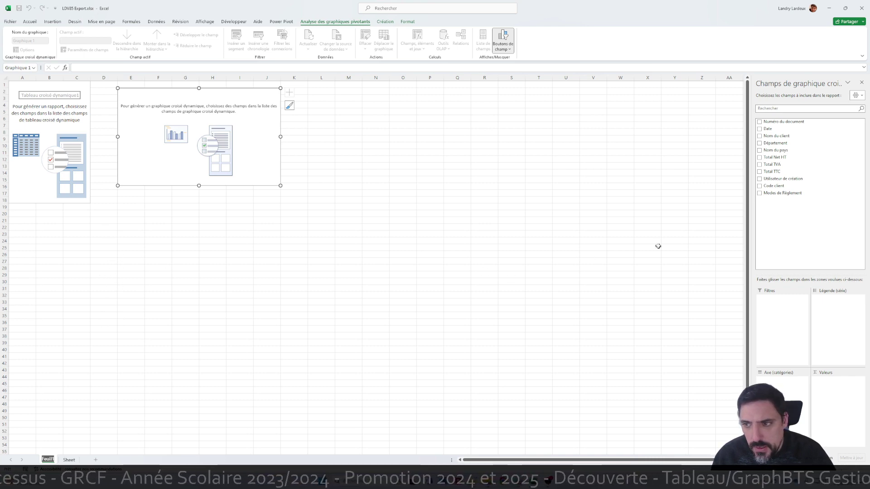
{"action": "left_click", "coordinate": [565, 193]}
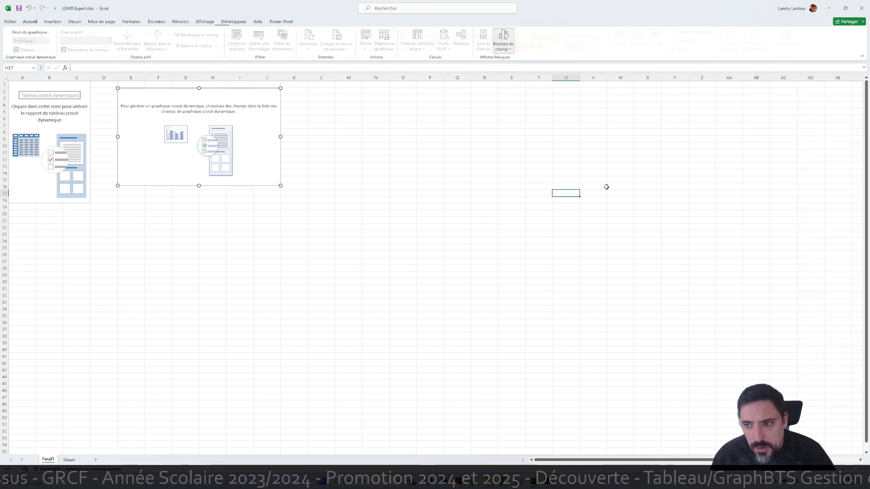
Add Date as the pivot table's rows and the sum of Total Net HT as its values
{"action": "left_click", "coordinate": [86, 120]}
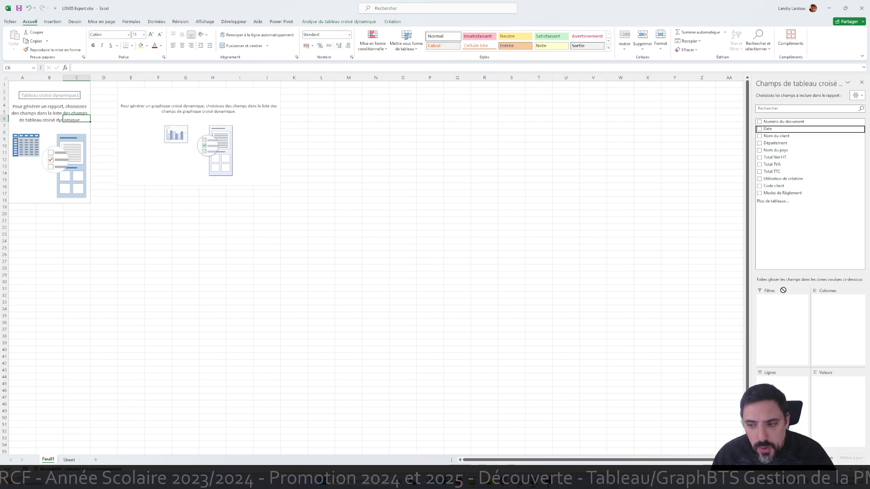
{"action": "left_click", "coordinate": [760, 129]}
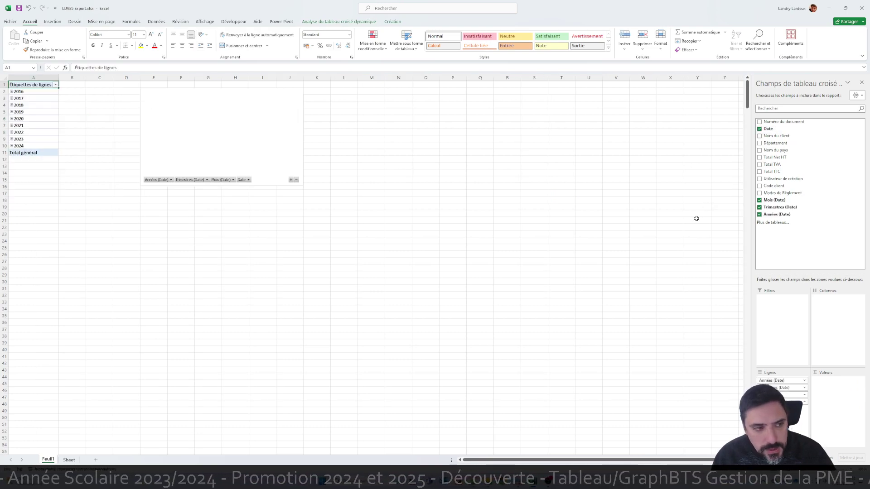
{"action": "left_click", "coordinate": [760, 157]}
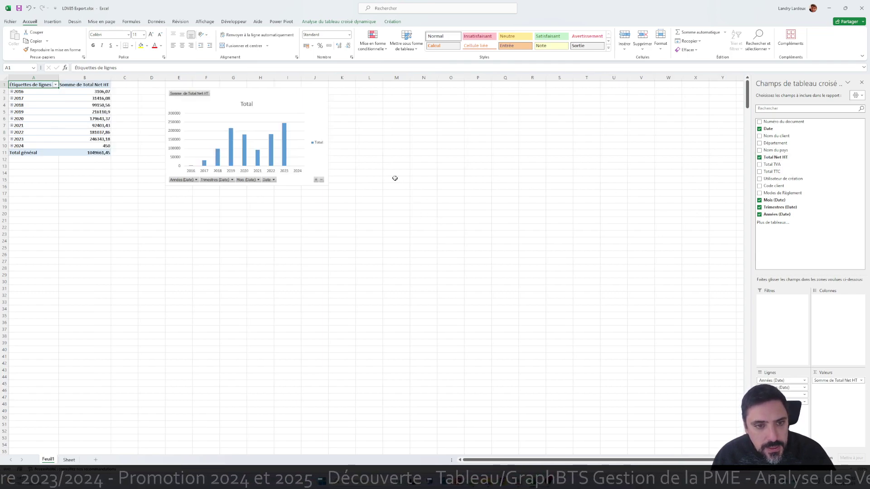
Duplicate the column pivot chart and place the copy beside the original
{"action": "left_click", "coordinate": [316, 123]}
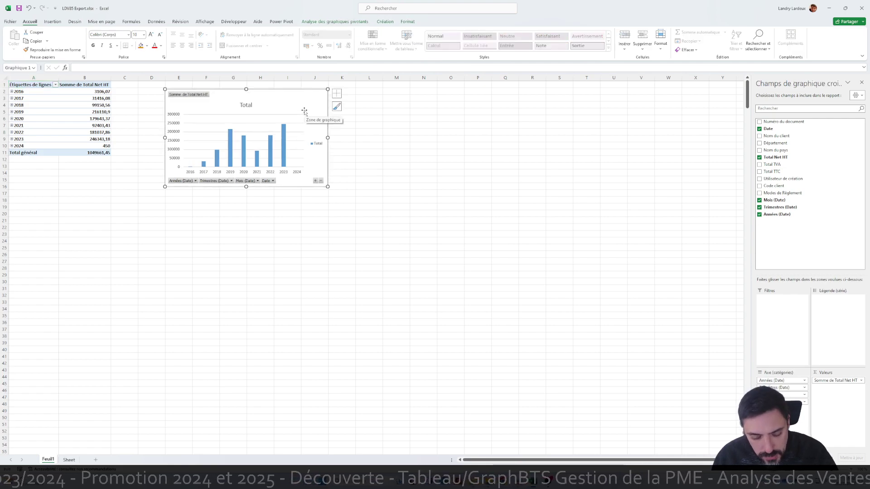
{"action": "left_click", "coordinate": [392, 147]}
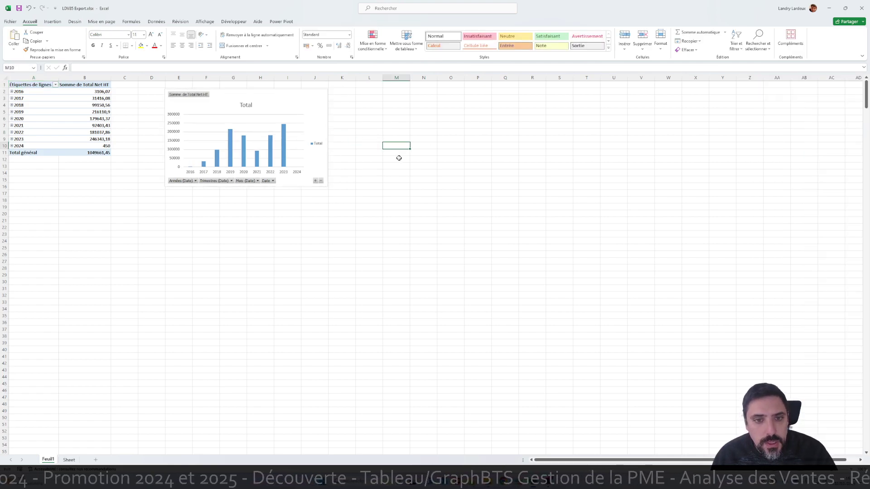
{"action": "key", "text": "ctrl+v"}
{"action": "left_click_drag", "start_coordinate": [512, 157], "coordinate": [484, 124]}
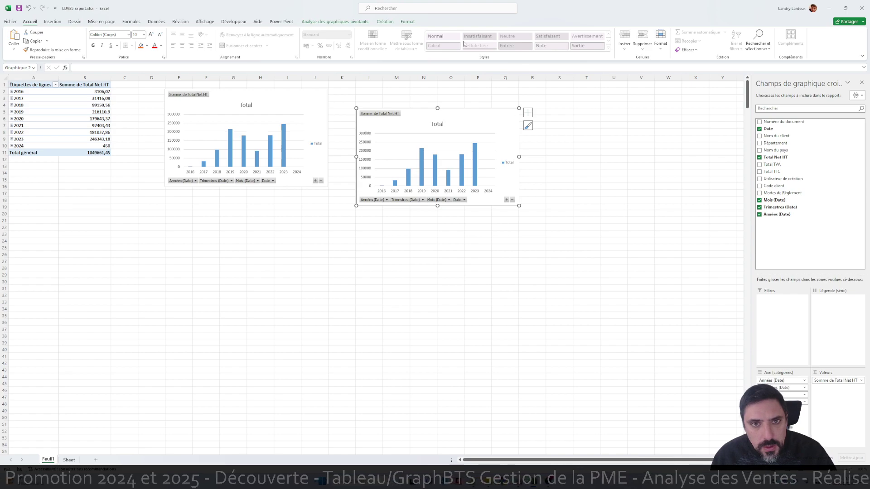
Change the copied chart to a line chart and align it with the top of the column chart
{"action": "left_click", "coordinate": [391, 23]}
{"action": "left_click", "coordinate": [418, 42]}
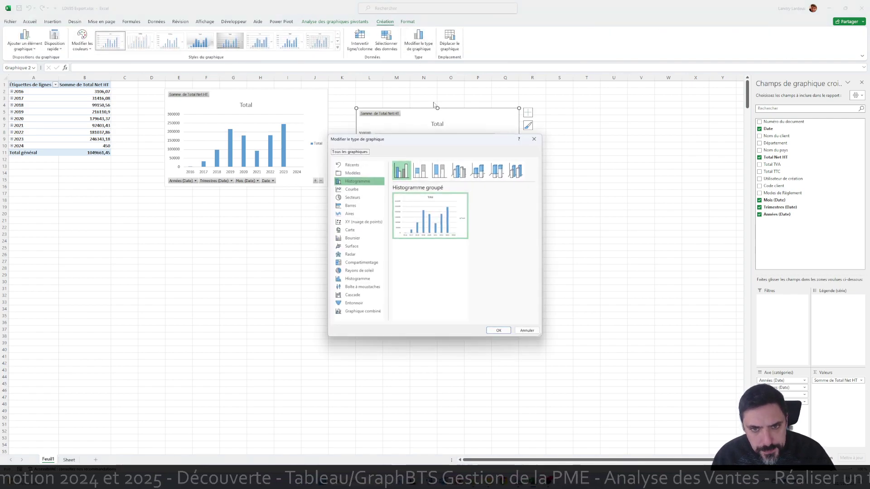
{"action": "left_click", "coordinate": [362, 197]}
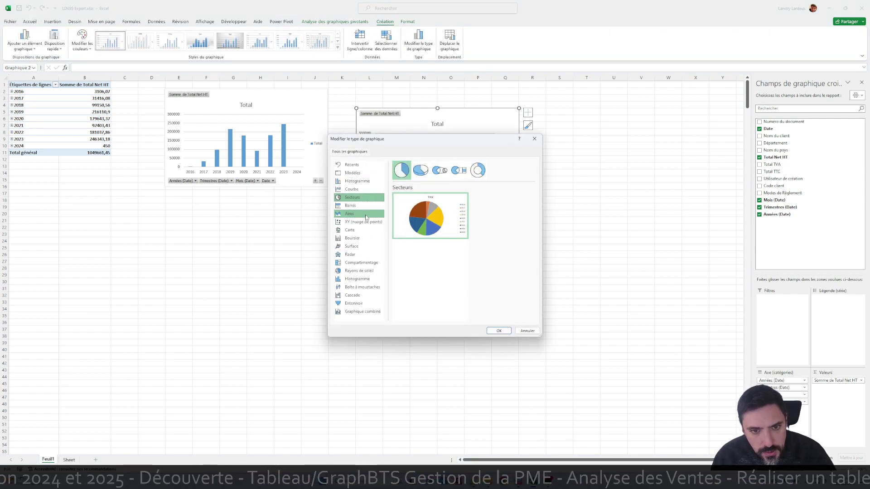
{"action": "left_click", "coordinate": [368, 190]}
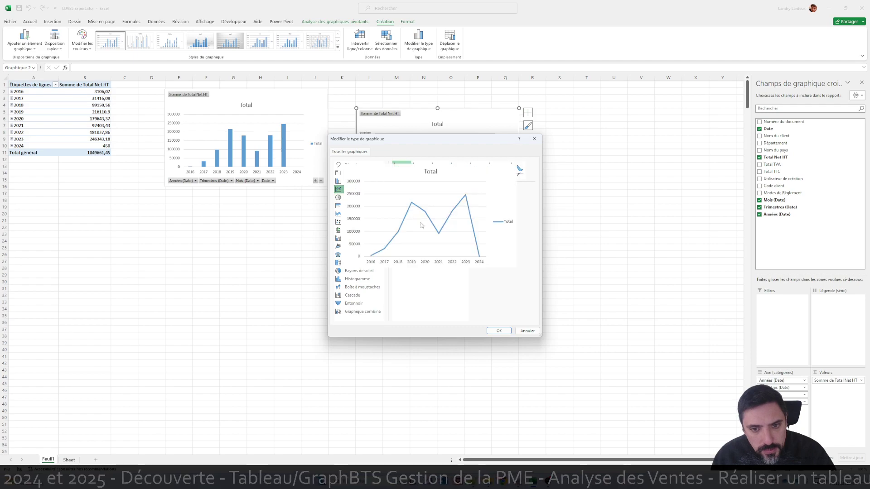
{"action": "left_click", "coordinate": [498, 331]}
{"action": "left_click_drag", "start_coordinate": [455, 125], "coordinate": [439, 104]}
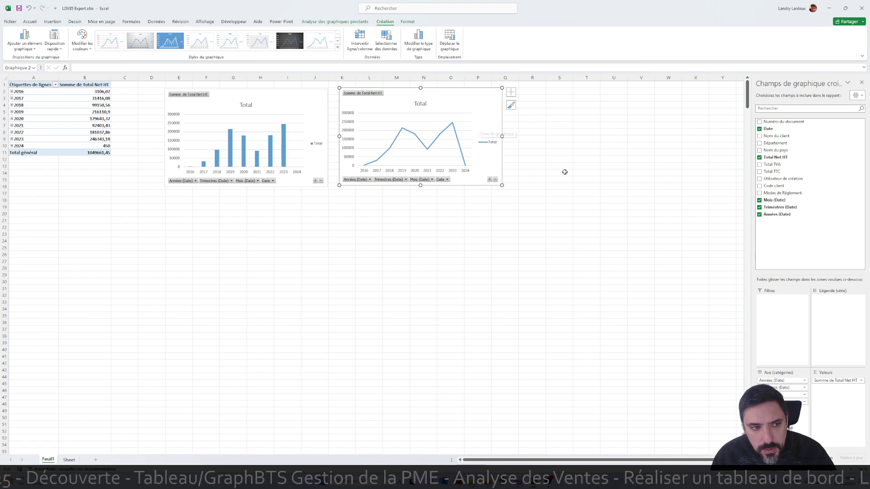
Format the Somme de Total Net HT value field as Monétaire with 2 decimals and the € symbol
{"action": "left_click", "coordinate": [832, 381]}
{"action": "left_click", "coordinate": [832, 375]}
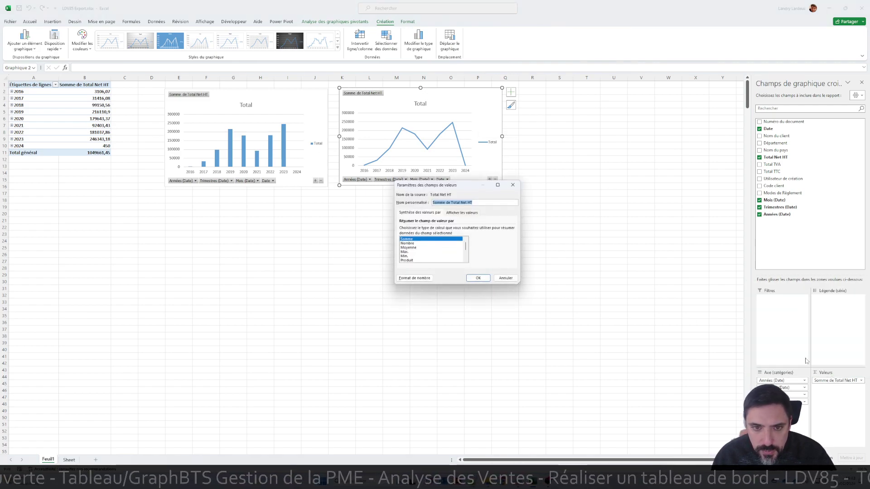
{"action": "left_click", "coordinate": [414, 280]}
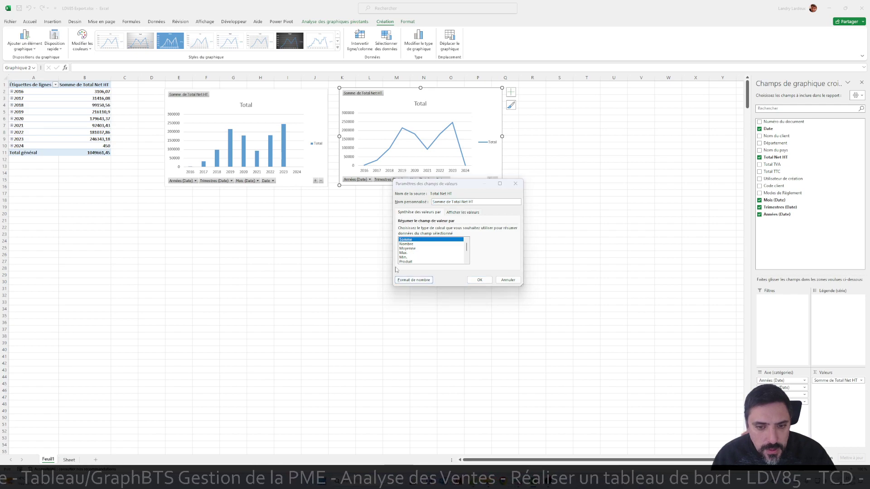
{"action": "left_click", "coordinate": [381, 191]}
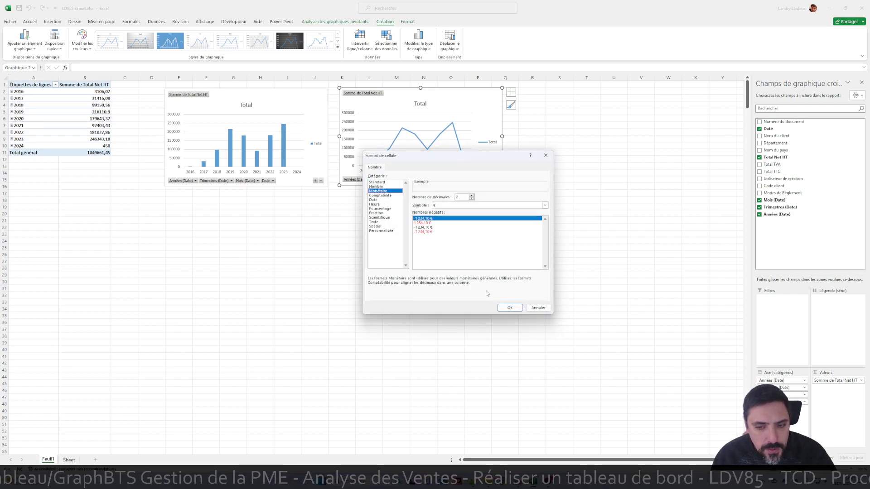
{"action": "left_click", "coordinate": [510, 308]}
{"action": "left_click", "coordinate": [475, 278]}
{"action": "left_click", "coordinate": [315, 234]}
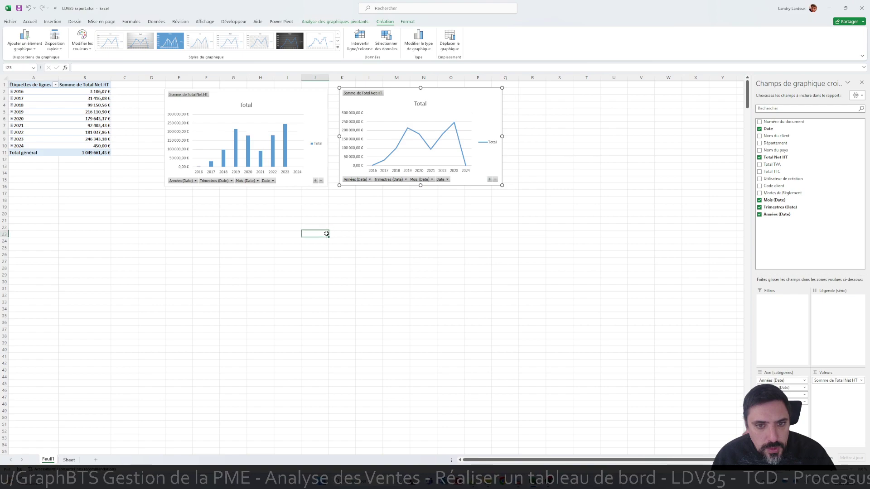
Examine the colour palettes, title formatting and chart elements available for customizing the two pivot charts
{"action": "left_click", "coordinate": [284, 99]}
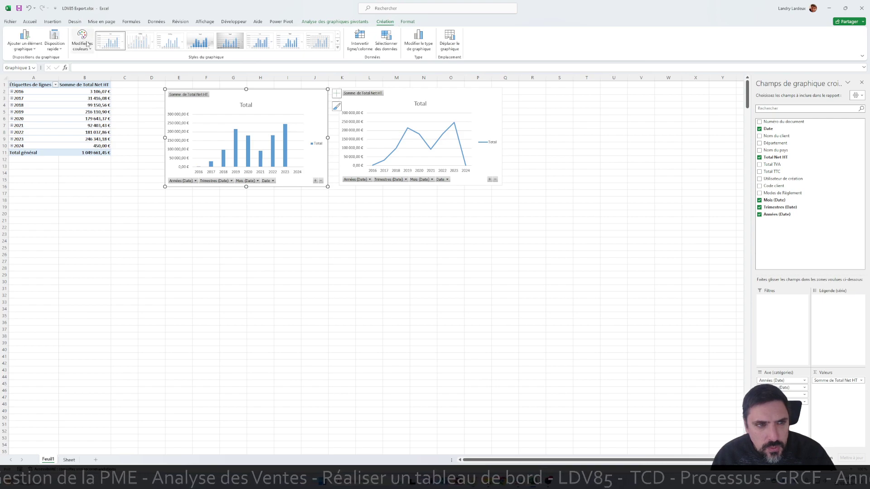
{"action": "left_click", "coordinate": [82, 41]}
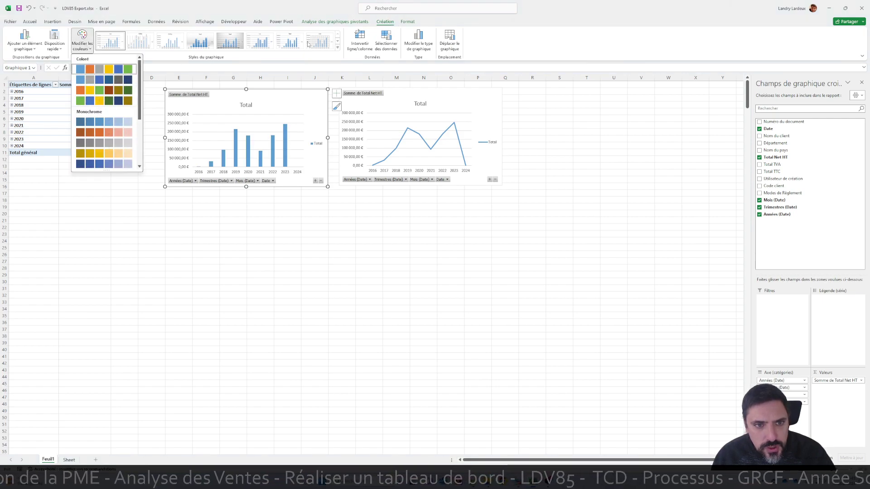
{"action": "left_click", "coordinate": [313, 97]}
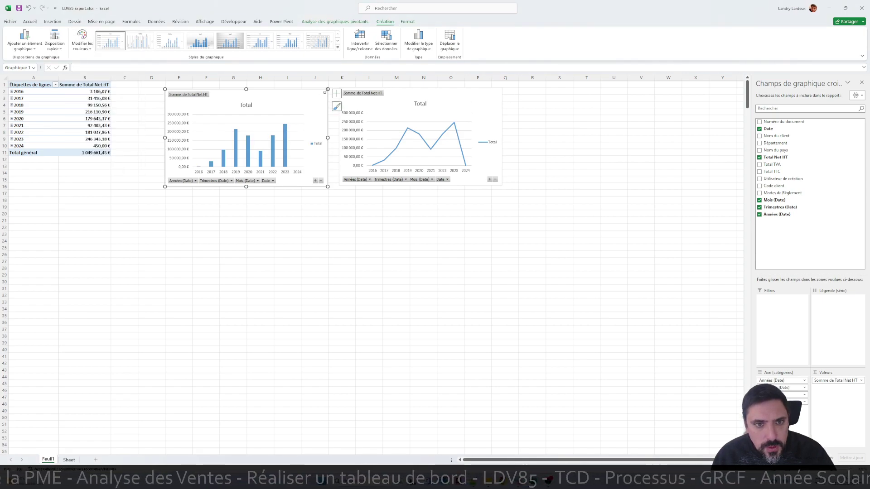
{"action": "left_click", "coordinate": [246, 105]}
{"action": "left_click", "coordinate": [419, 106]}
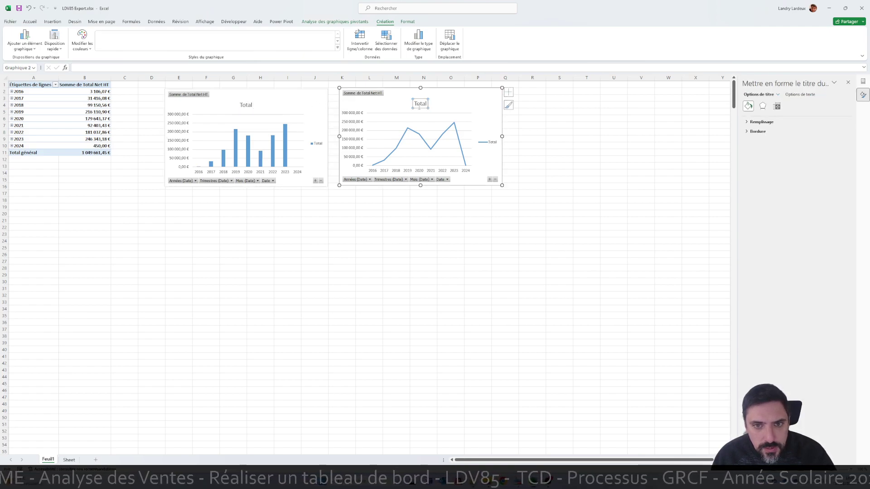
{"action": "left_click", "coordinate": [318, 107]}
{"action": "left_click", "coordinate": [336, 93]}
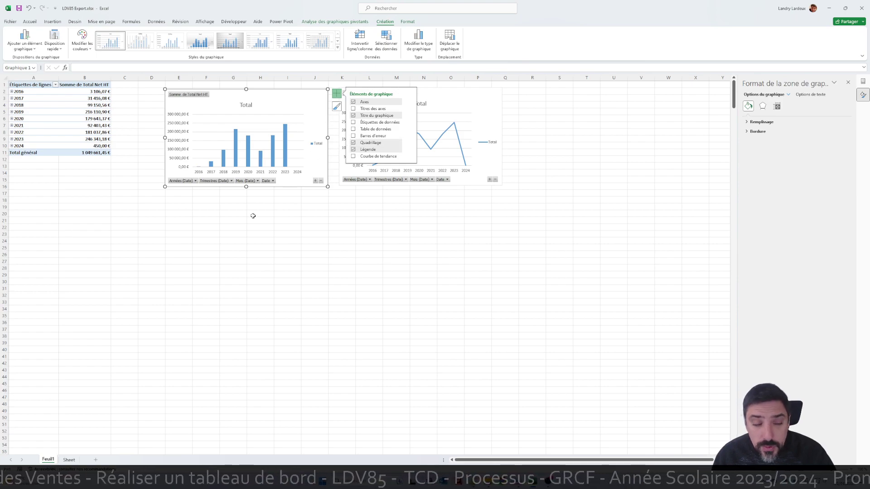
{"action": "left_click", "coordinate": [127, 210]}
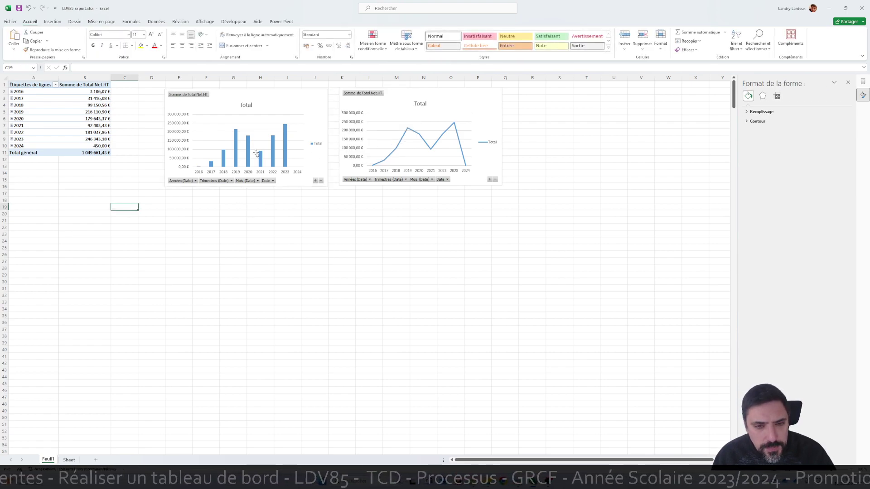
Switch to the LDV85 Export Correction.xlsx workbook and review the yearly and quarterly charts on its TABLEAU DE BORD sheet
{"action": "mouse_move", "coordinate": [533, 481]}
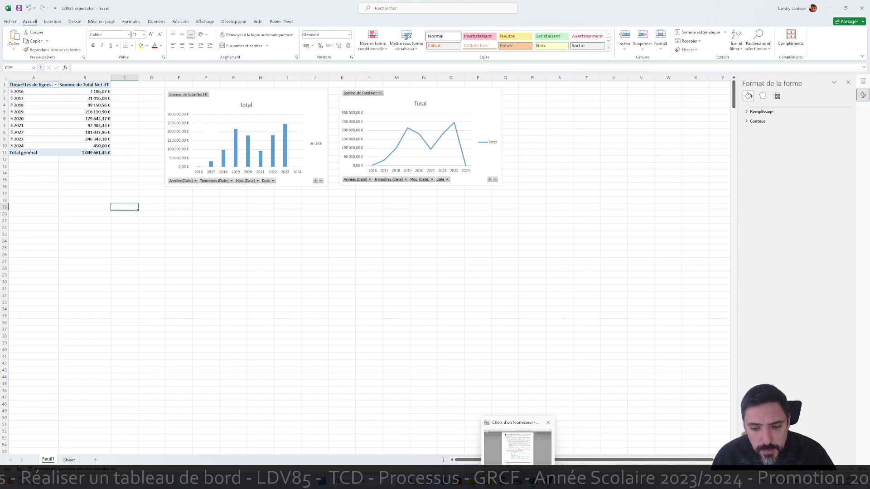
{"action": "left_click", "coordinate": [495, 442]}
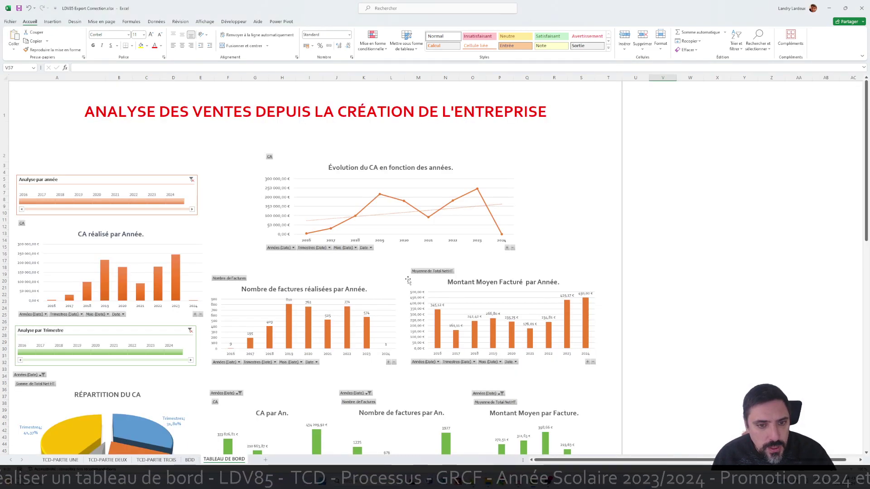
{"action": "scroll", "coordinate": [408, 281], "scroll_direction": "down", "scroll_amount": 2}
{"action": "scroll", "coordinate": [408, 280], "scroll_direction": "up", "scroll_amount": 1}
{"action": "left_click", "coordinate": [662, 262]}
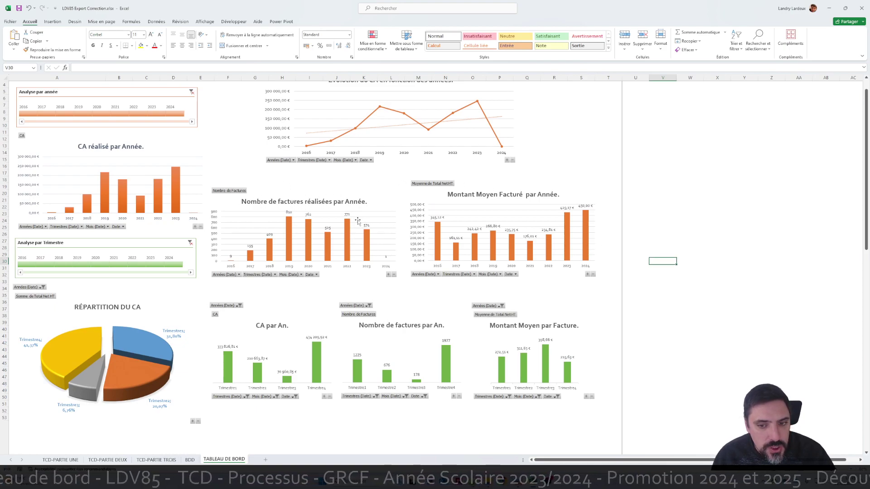
Return from the correction workbook to LDV85 Export.xlsx and show the raw data on the Sheet worksheet
{"action": "scroll", "coordinate": [377, 254], "scroll_direction": "up", "scroll_amount": 1}
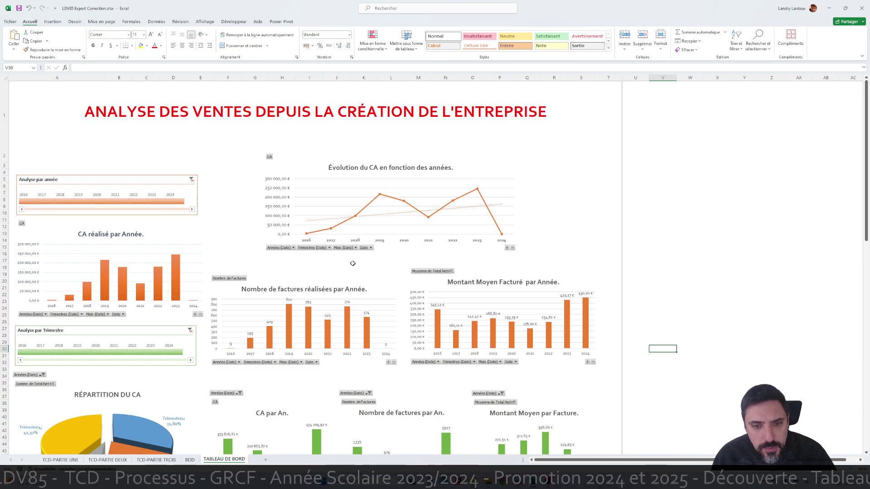
{"action": "left_click", "coordinate": [829, 8]}
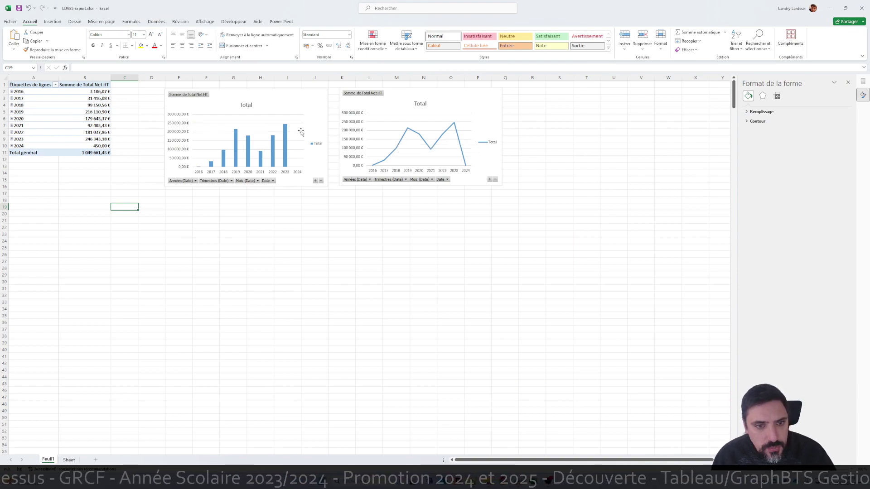
{"action": "left_click", "coordinate": [68, 460]}
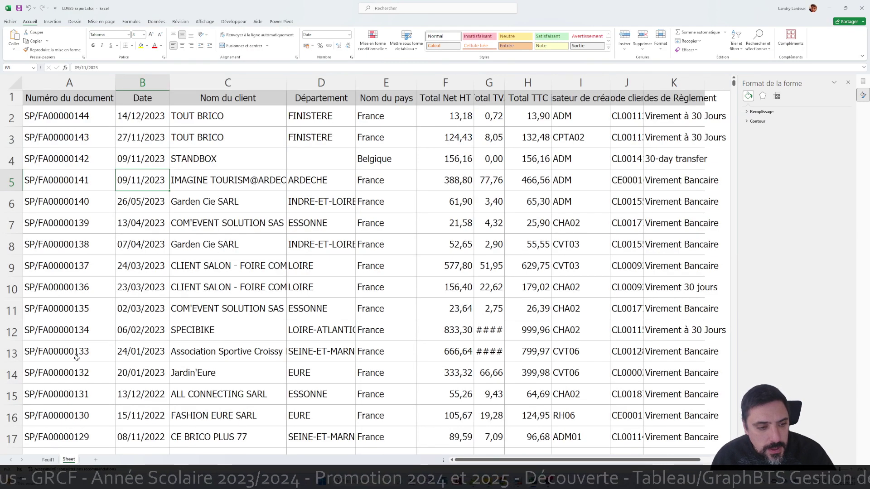
Insert a pivot chart based on the raw sales data, placed on the existing worksheet Feuil1 at cell A20
{"action": "right_click", "coordinate": [211, 244]}
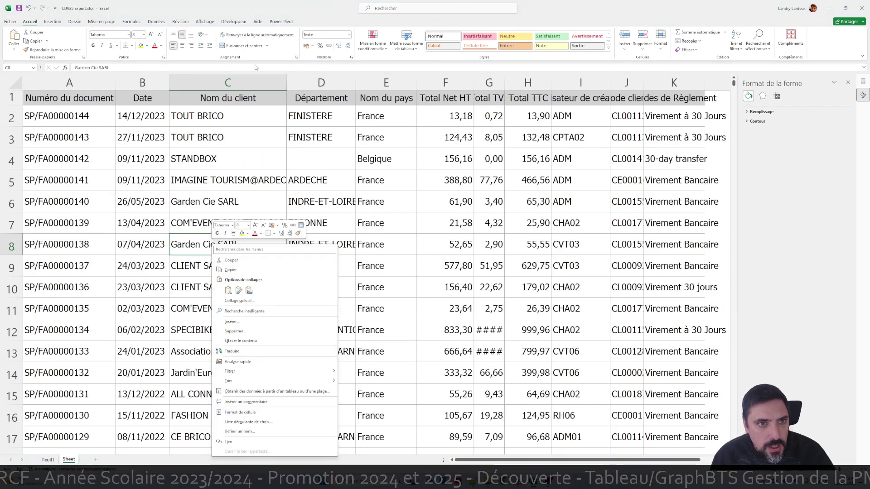
{"action": "left_click", "coordinate": [52, 21]}
{"action": "left_click", "coordinate": [287, 36]}
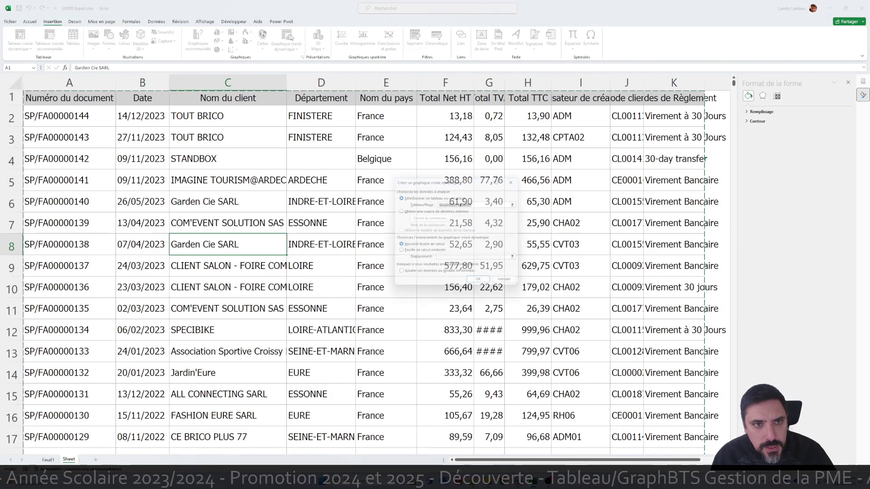
{"action": "left_click", "coordinate": [415, 253]}
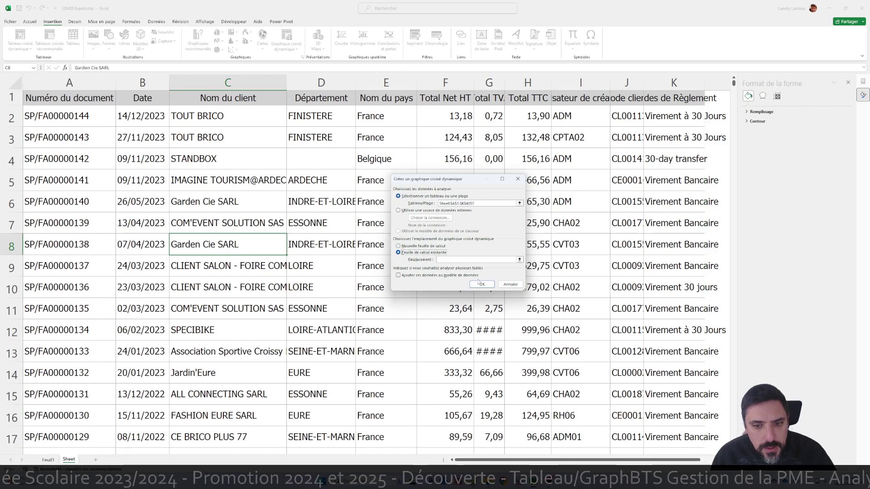
{"action": "left_click", "coordinate": [520, 260]}
{"action": "left_click", "coordinate": [48, 460]}
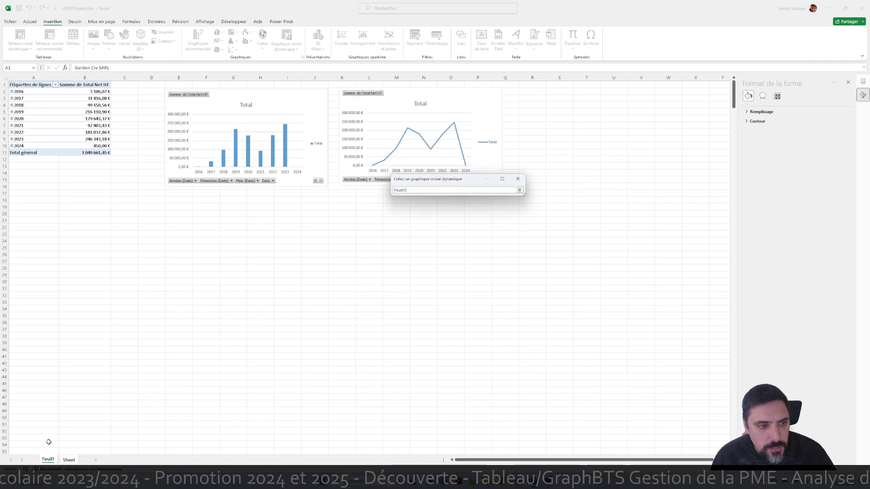
{"action": "left_click", "coordinate": [17, 213]}
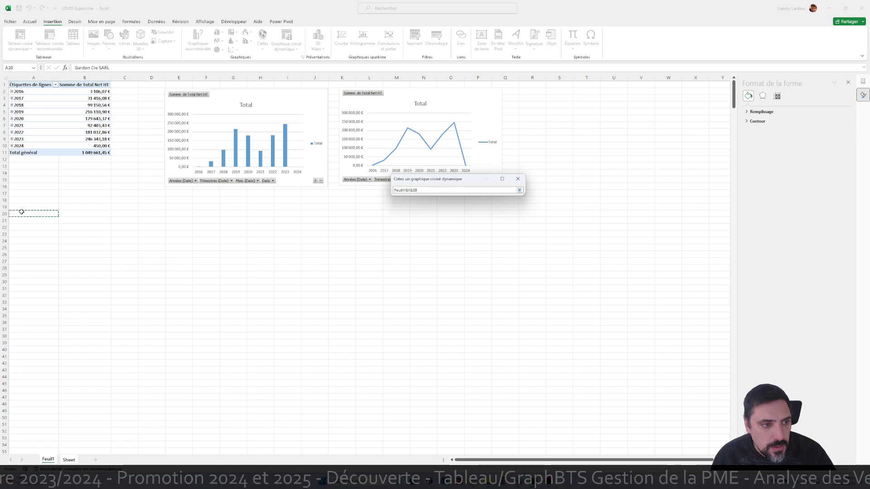
{"action": "left_click", "coordinate": [519, 190]}
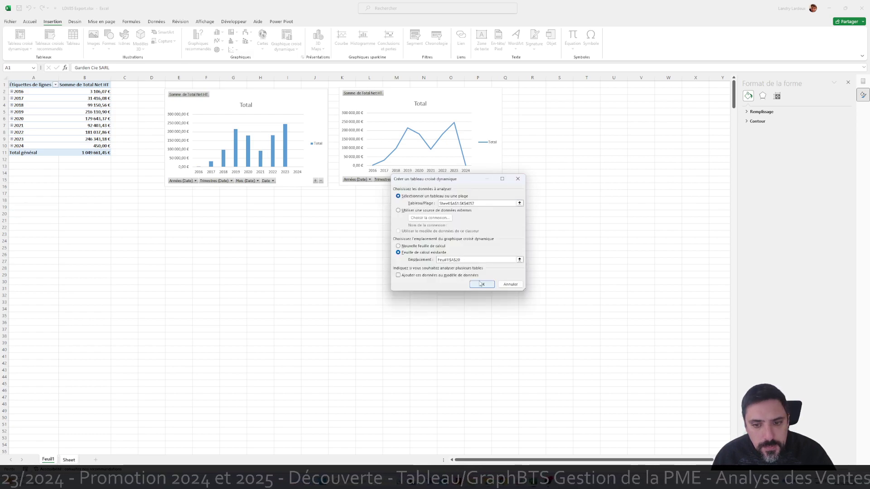
{"action": "left_click", "coordinate": [481, 285]}
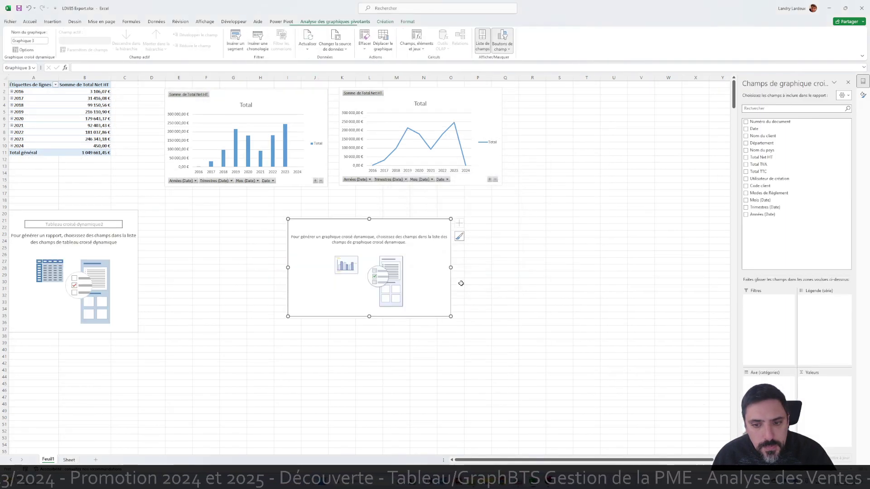
Chart the count of Numéro du document by Date and place the chart directly below the net sales column chart
{"action": "left_click", "coordinate": [746, 128]}
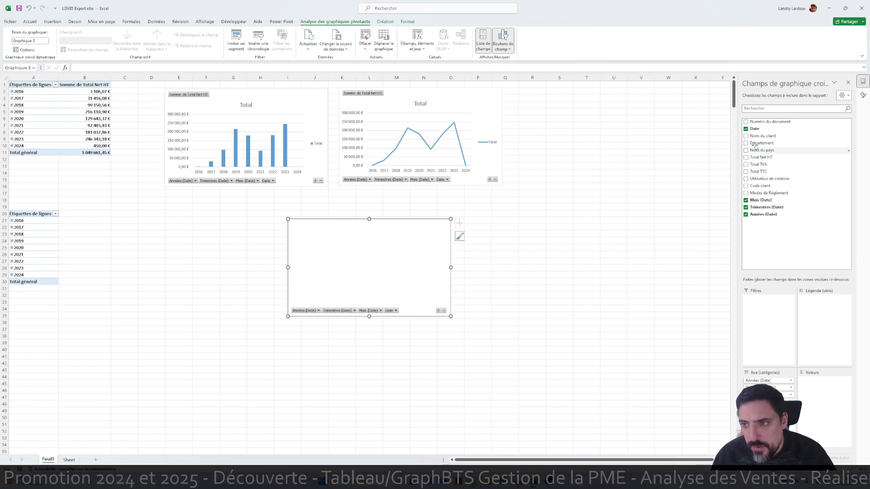
{"action": "left_click_drag", "start_coordinate": [767, 125], "coordinate": [825, 382]}
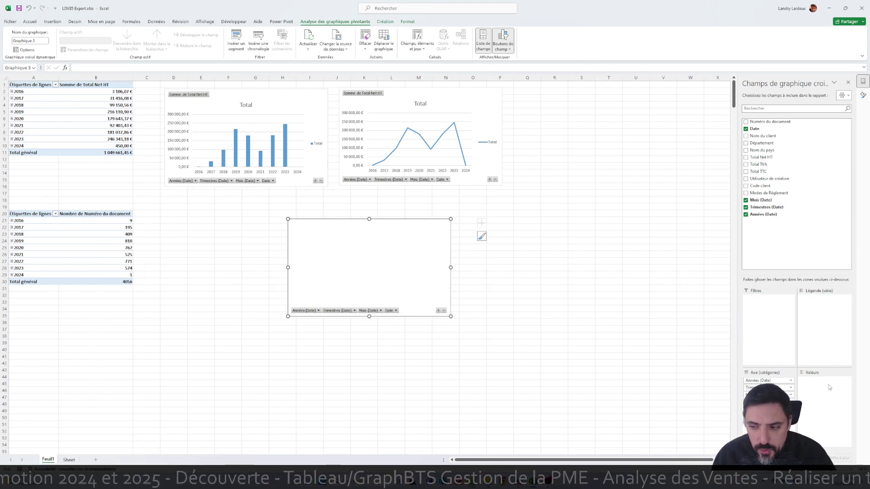
{"action": "left_click_drag", "start_coordinate": [434, 223], "coordinate": [312, 195]}
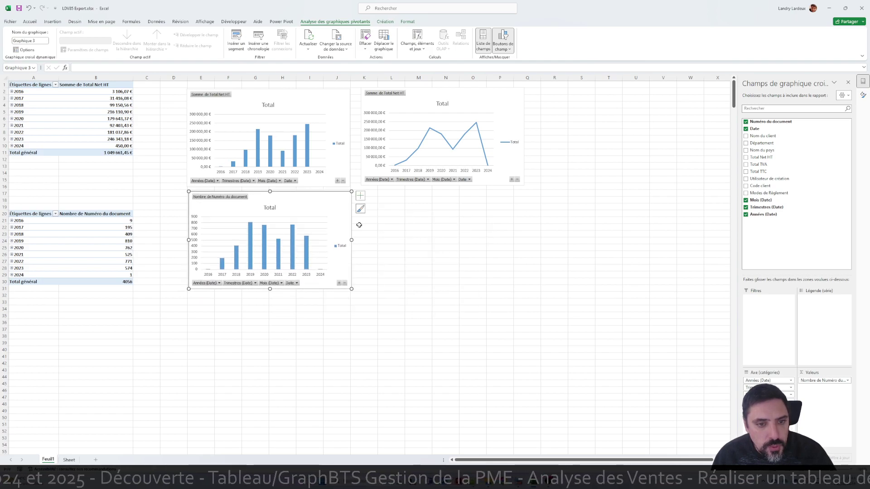
{"action": "left_click", "coordinate": [407, 241]}
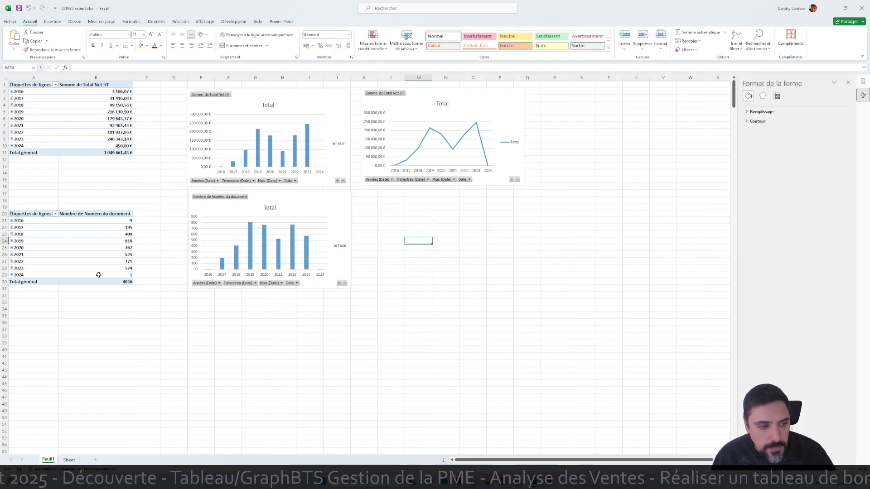
Insert another pivot chart from the raw data on Sheet, placed on the existing worksheet Feuil1 at cell A35
{"action": "left_click", "coordinate": [66, 461]}
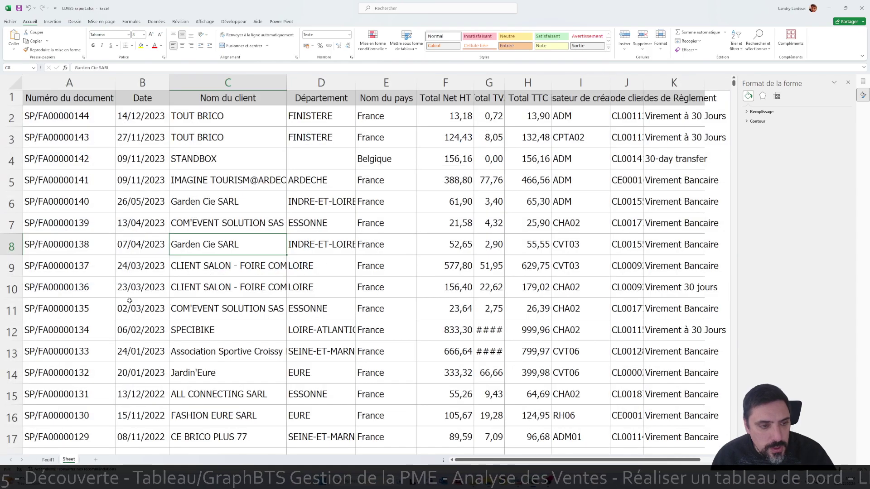
{"action": "left_click", "coordinate": [53, 22]}
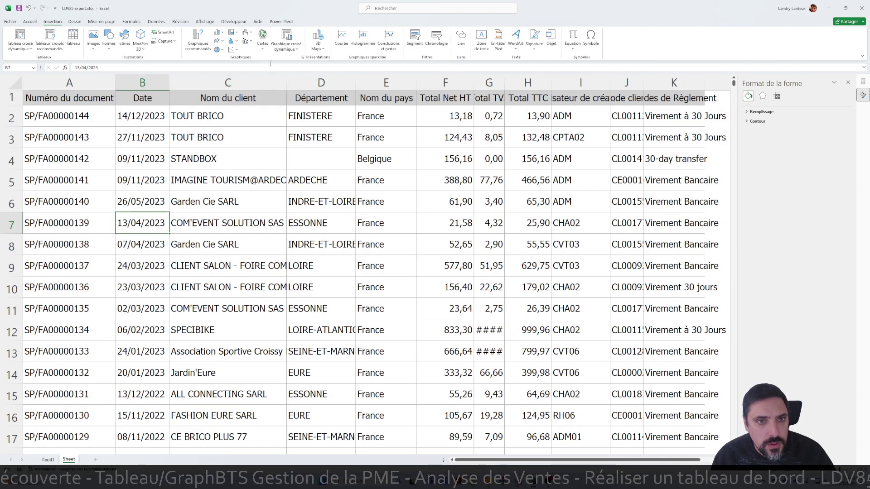
{"action": "left_click", "coordinate": [286, 36]}
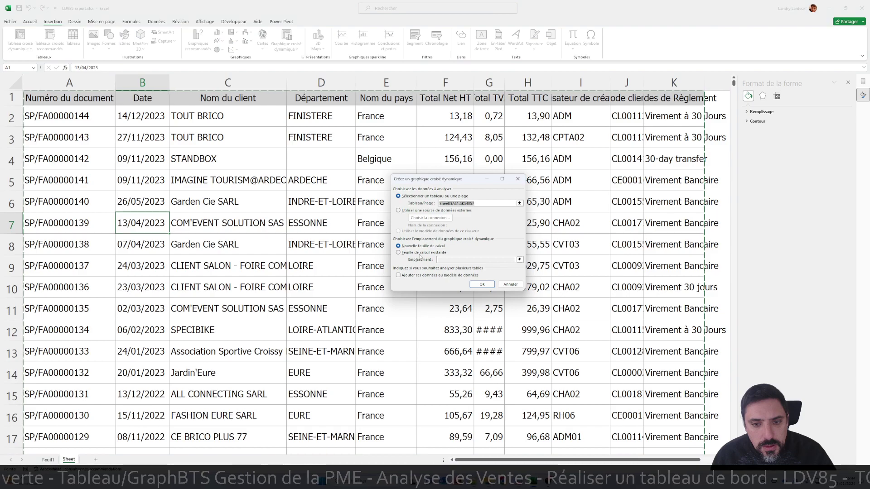
{"action": "left_click", "coordinate": [520, 260]}
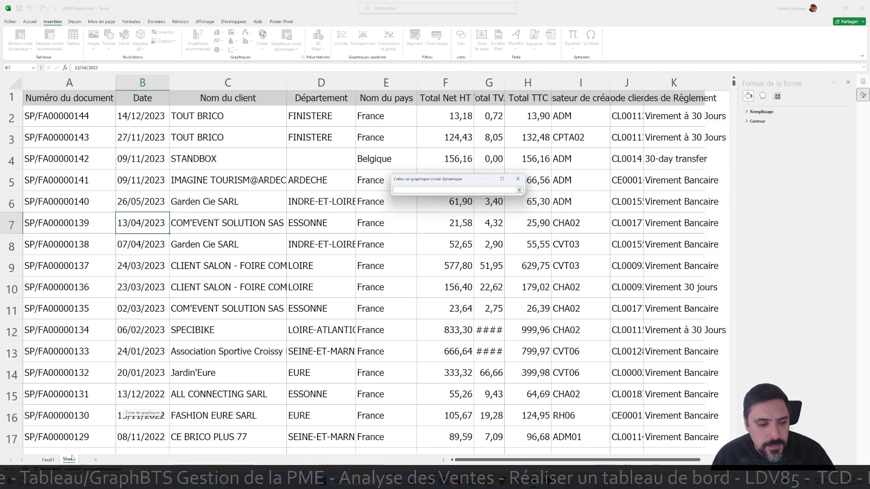
{"action": "left_click", "coordinate": [48, 460]}
{"action": "left_click", "coordinate": [23, 319]}
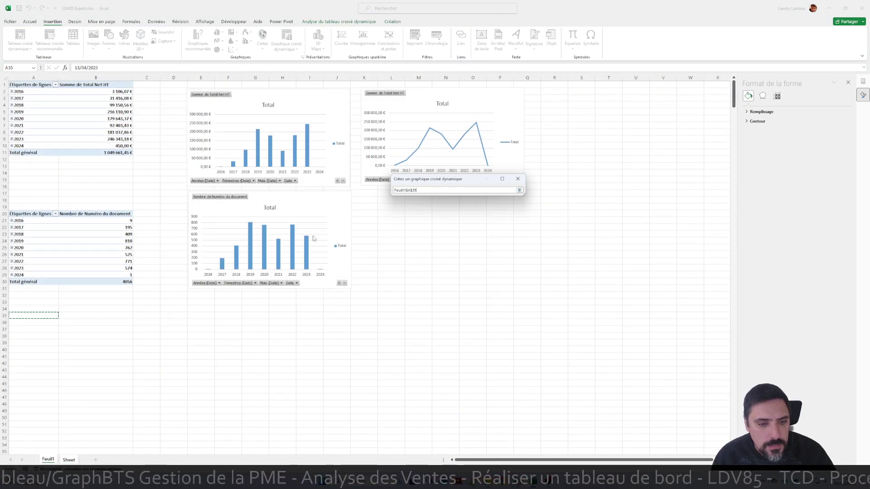
{"action": "left_click", "coordinate": [519, 190]}
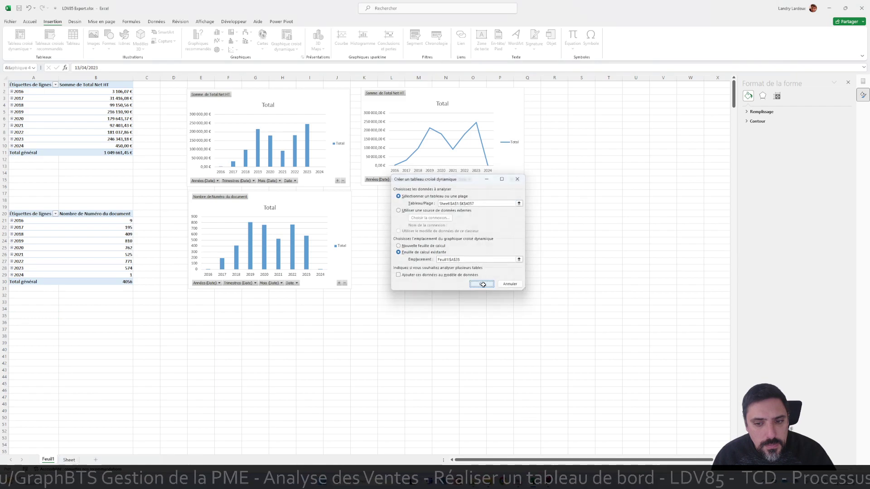
{"action": "left_click", "coordinate": [481, 285]}
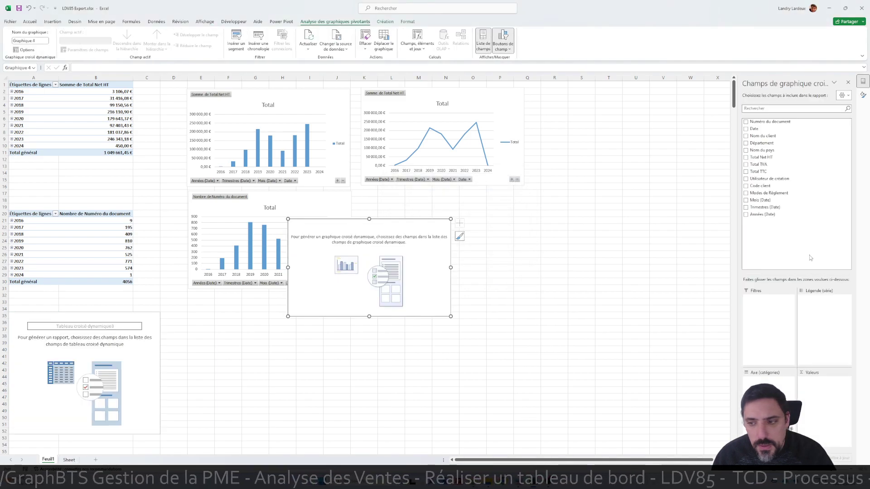
Add Date to the new chart's axis and Total Net HT to its values, summarised by Moyenne
{"action": "left_click", "coordinate": [746, 129]}
{"action": "left_click", "coordinate": [761, 157]}
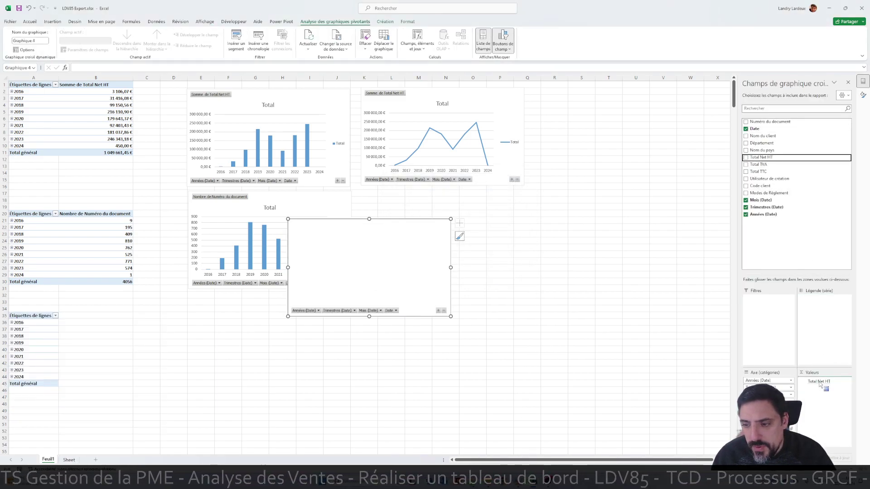
{"action": "left_click", "coordinate": [823, 381]}
{"action": "left_click", "coordinate": [801, 373]}
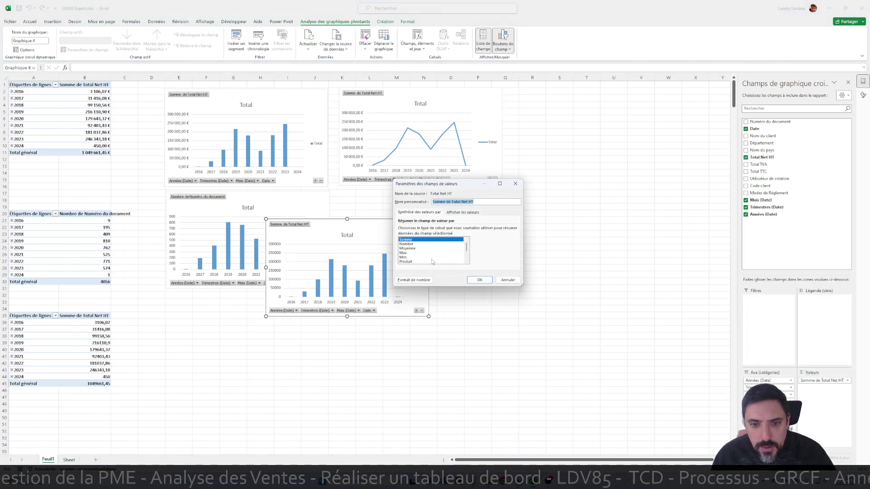
{"action": "left_click", "coordinate": [414, 249]}
{"action": "left_click", "coordinate": [480, 280]}
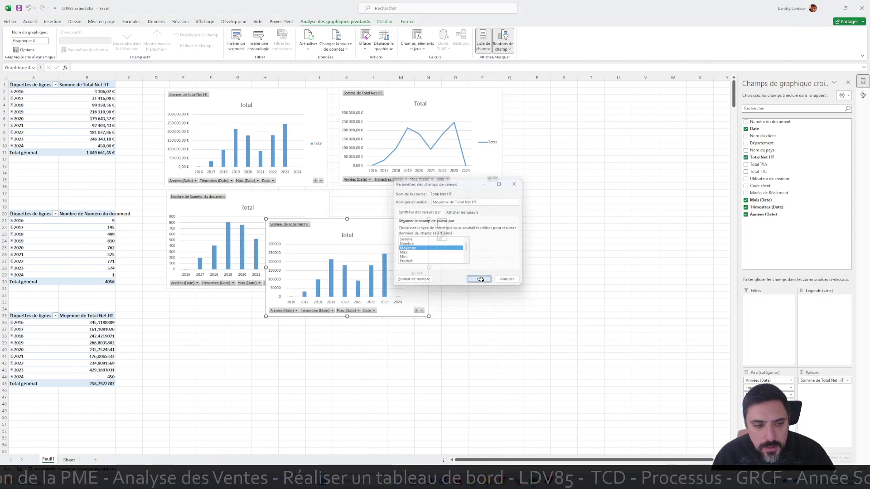
Format the Moyenne de Total Net HT field as Monétaire with 2 decimals and €, and place its chart below the document count chart
{"action": "left_click", "coordinate": [828, 381]}
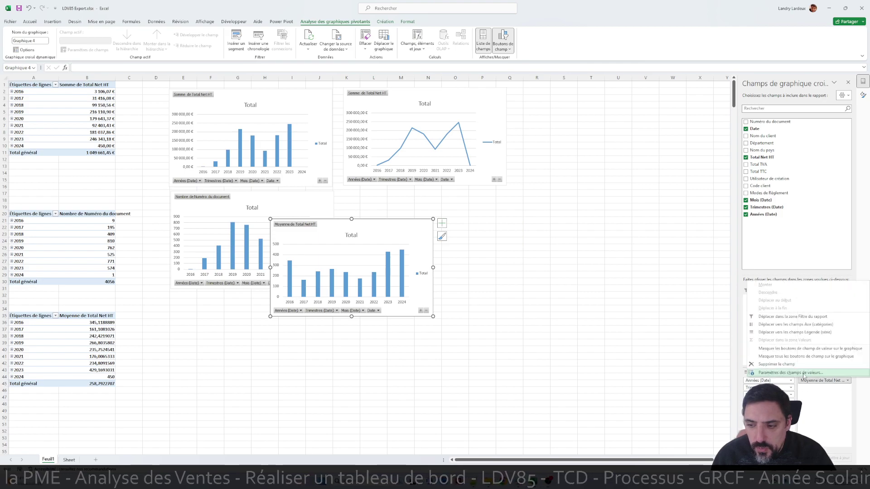
{"action": "left_click", "coordinate": [811, 374]}
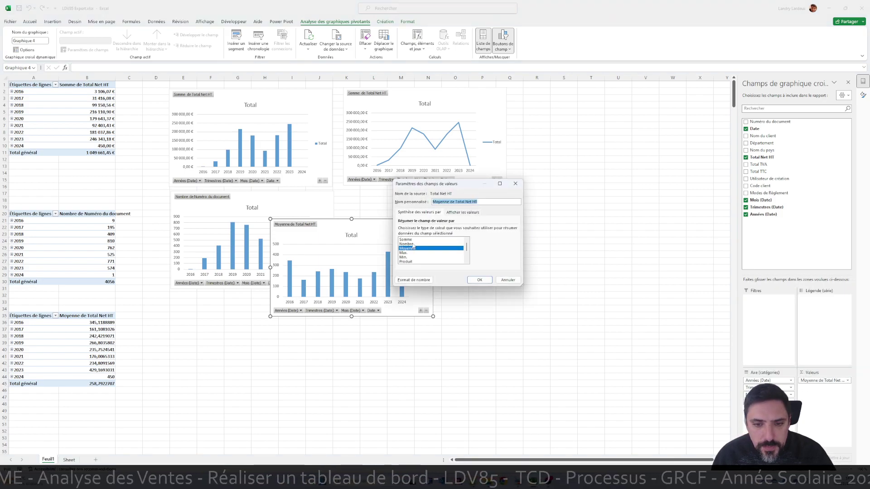
{"action": "left_click", "coordinate": [413, 280]}
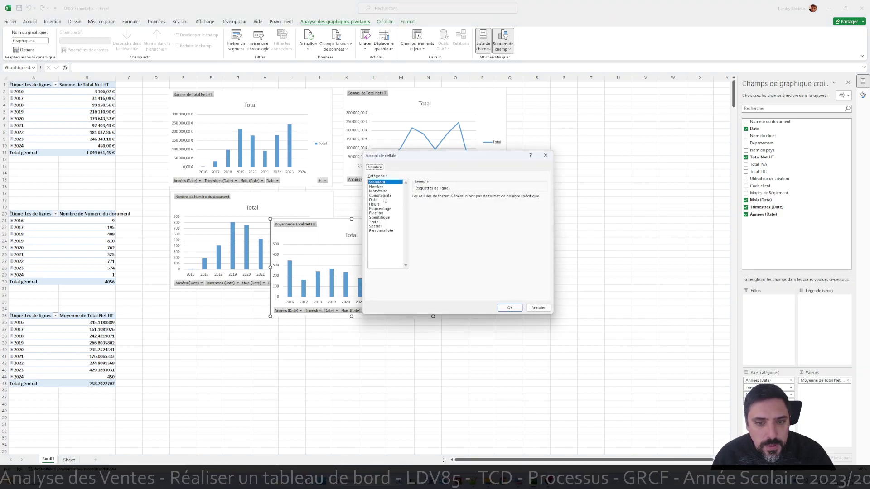
{"action": "left_click", "coordinate": [376, 187]}
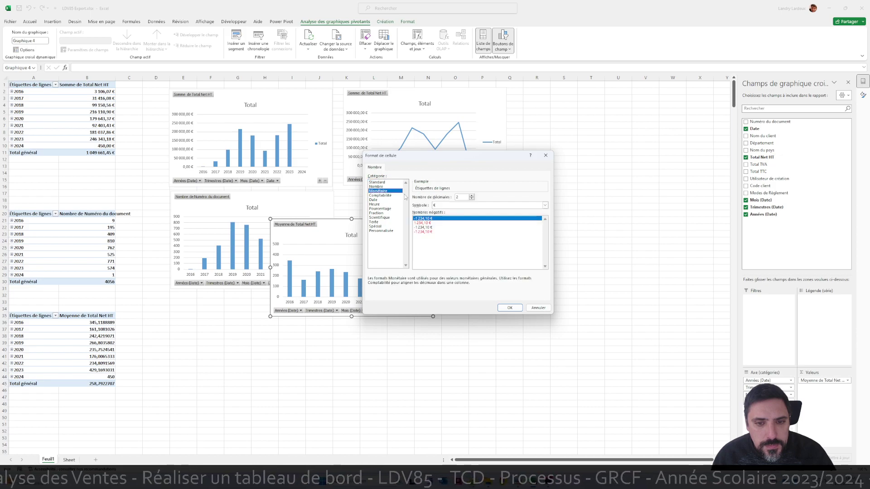
{"action": "left_click", "coordinate": [510, 308]}
{"action": "left_click", "coordinate": [480, 280]}
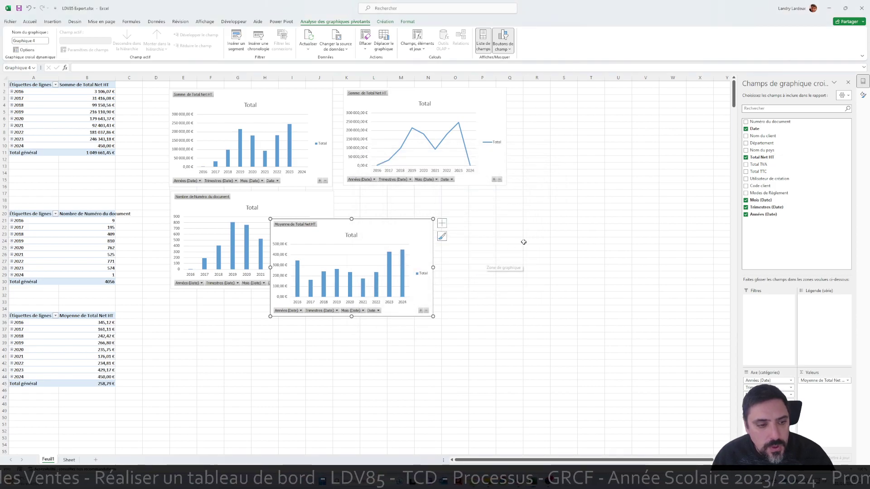
{"action": "left_click_drag", "start_coordinate": [390, 223], "coordinate": [290, 299]}
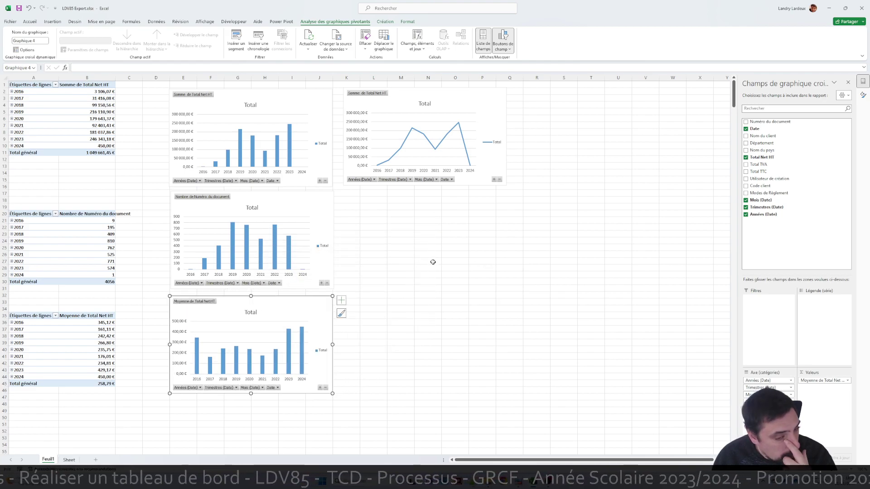
{"action": "left_click", "coordinate": [482, 254]}
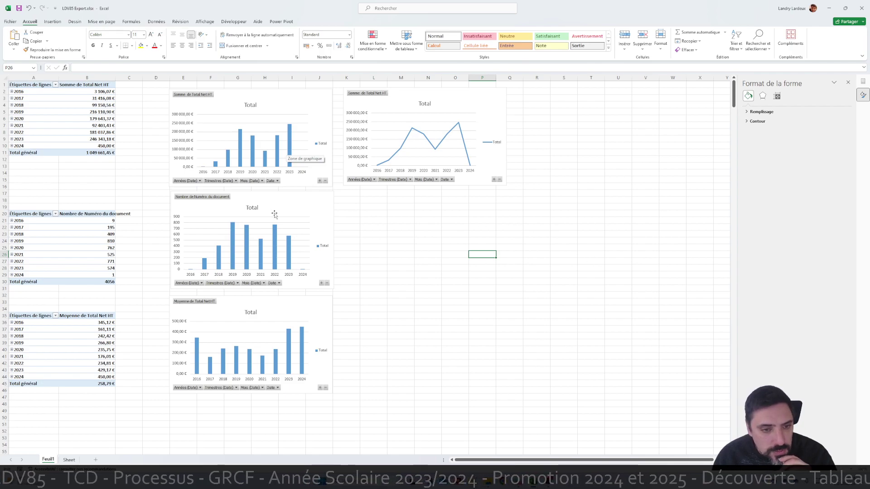
Retitle the net sales column chart "Total CA" and the line chart "Evolution CA"
{"action": "left_click", "coordinate": [250, 105]}
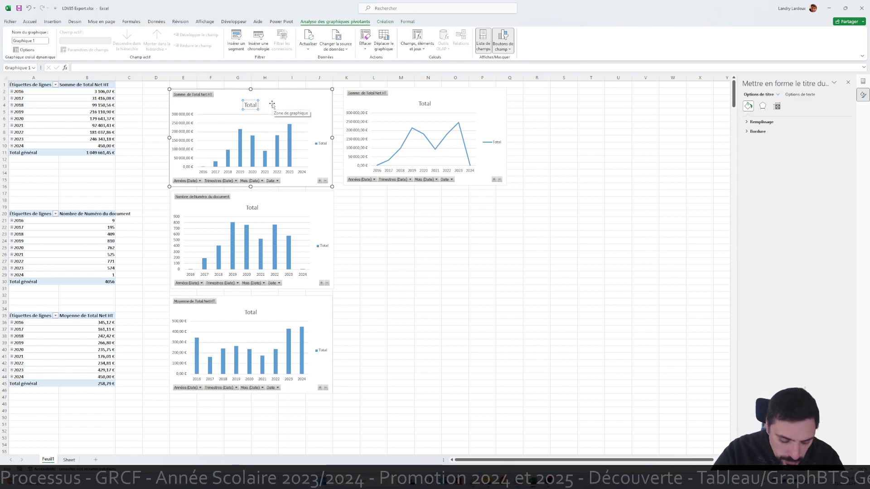
{"action": "type", "text": "CA"}
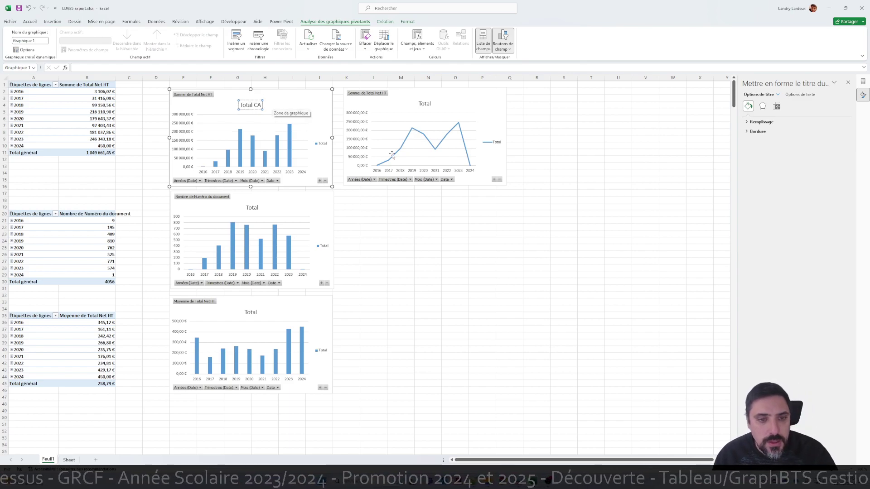
{"action": "left_click", "coordinate": [425, 104]}
{"action": "double_click", "coordinate": [426, 104]}
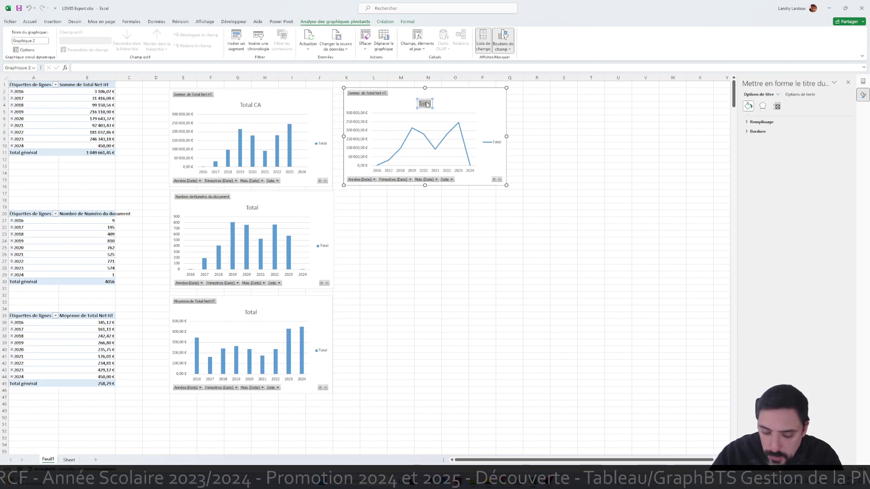
{"action": "type", "text": "Evolution CA"}
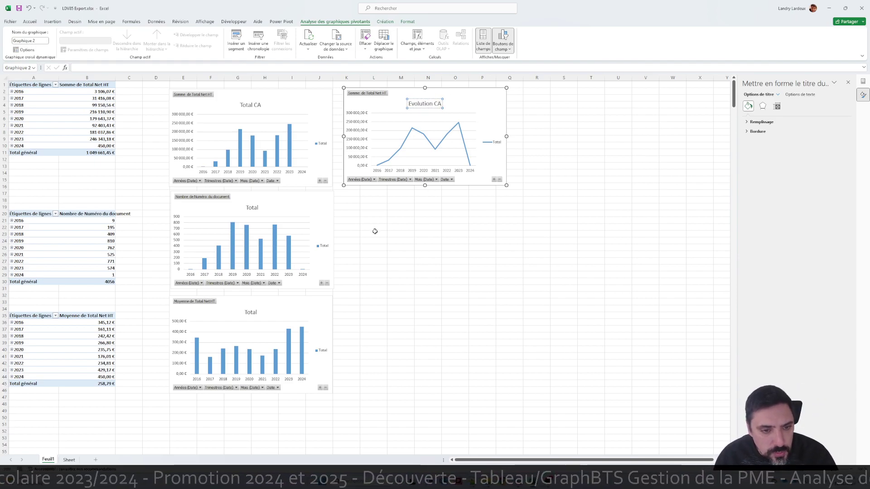
Retitle the document count column chart "Nombre"
{"action": "left_click", "coordinate": [287, 215]}
{"action": "left_click", "coordinate": [252, 207]}
{"action": "left_click", "coordinate": [257, 208]}
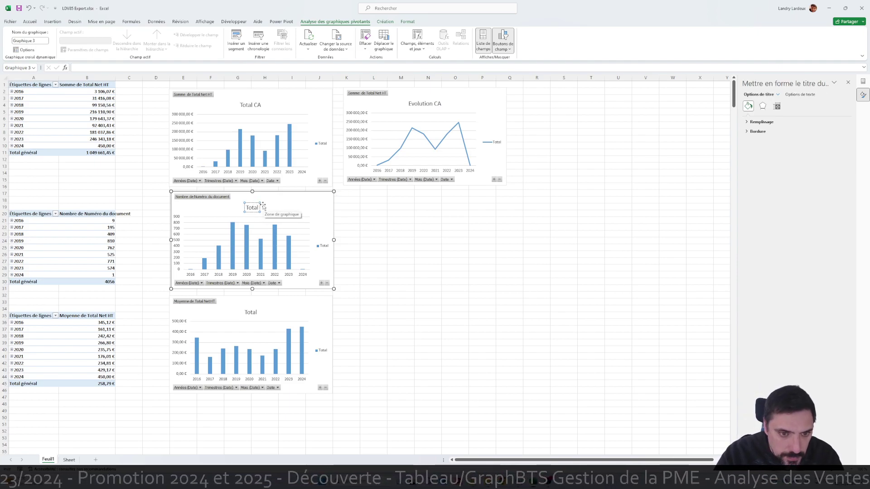
{"action": "key", "text": "BackSpace"}
{"action": "key", "text": "BackSpace"}
{"action": "key", "text": "BackSpace"}
{"action": "key", "text": "BackSpace"}
{"action": "key", "text": "BackSpace"}
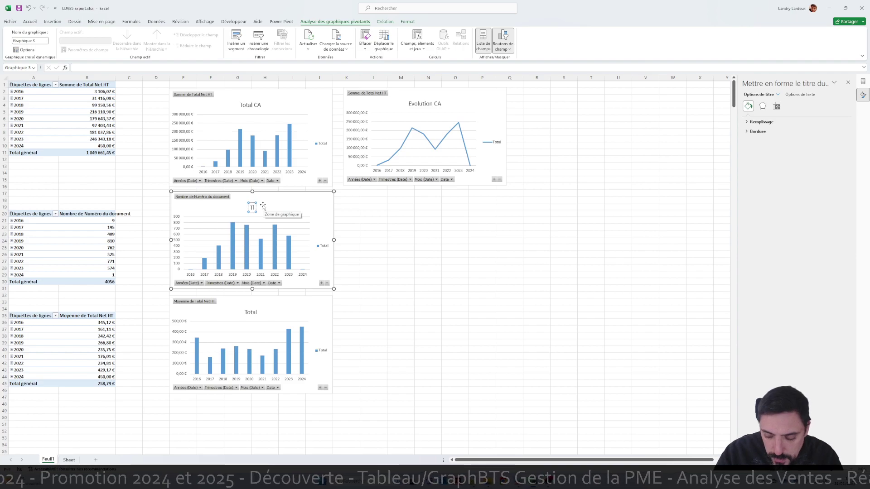
{"action": "type", "text": "Nombre"}
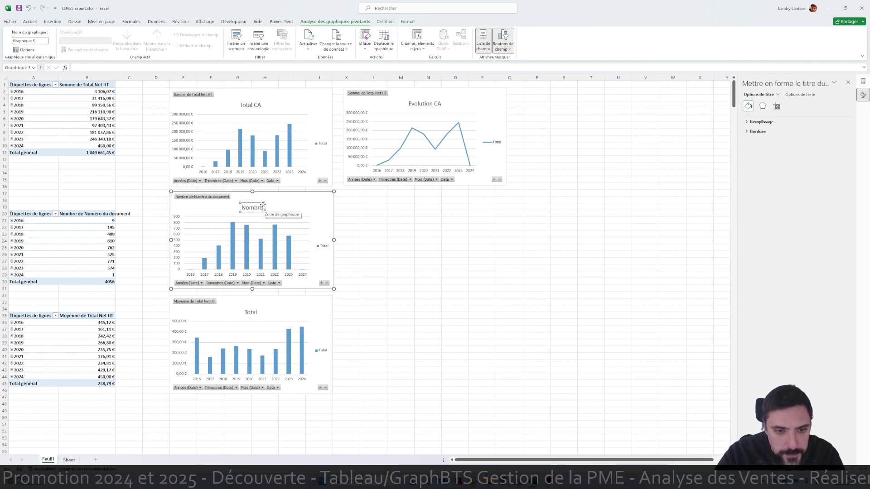
Retitle the average net sales column chart "Moyenne"
{"action": "double_click", "coordinate": [247, 313]}
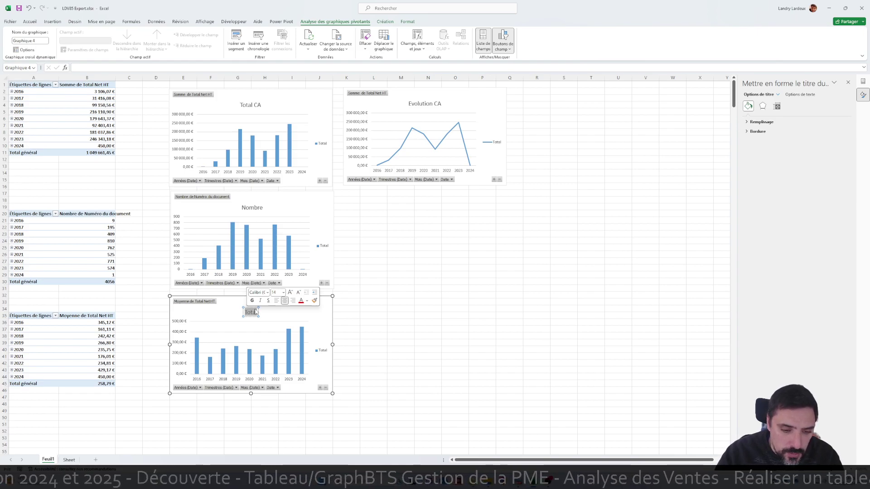
{"action": "type", "text": "Moyen"}
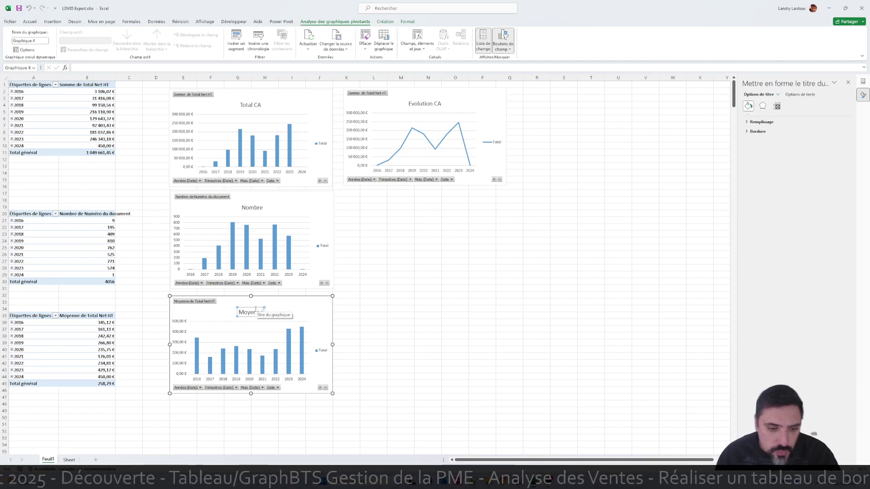
{"action": "type", "text": "ne"}
{"action": "left_click", "coordinate": [374, 290]}
Add a trendline to the Evolution CA chart and remove its gridlines and legend
{"action": "left_click", "coordinate": [457, 114]}
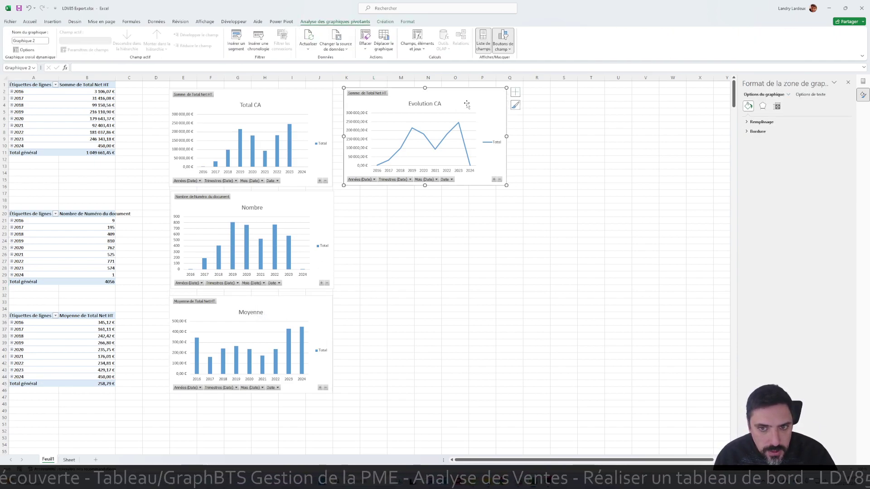
{"action": "left_click", "coordinate": [515, 92]}
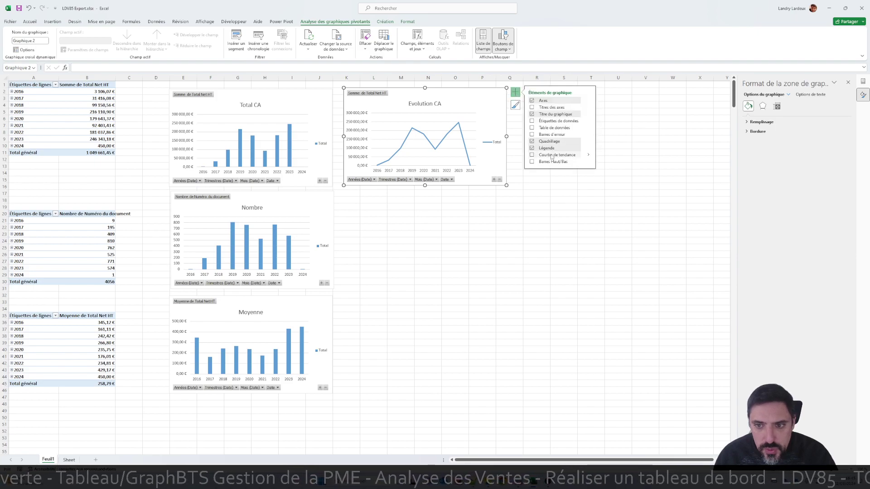
{"action": "left_click", "coordinate": [568, 155]}
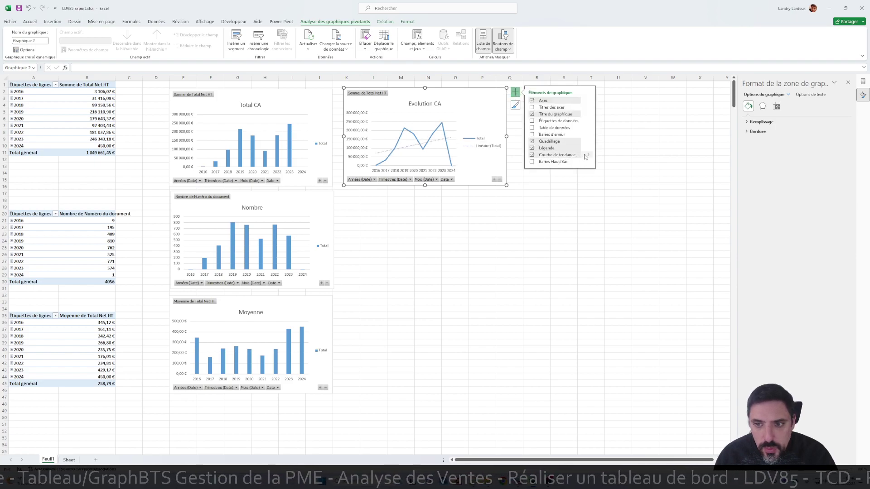
{"action": "left_click", "coordinate": [532, 142]}
{"action": "left_click", "coordinate": [532, 108]}
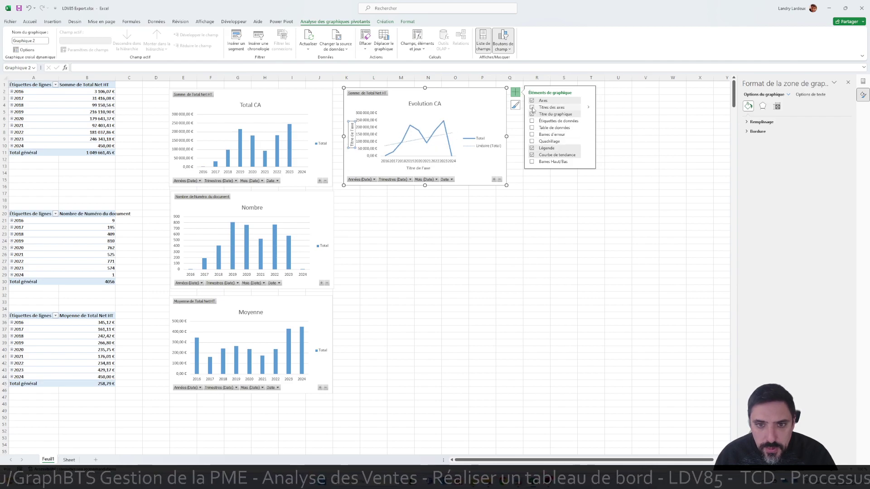
{"action": "left_click", "coordinate": [533, 107]}
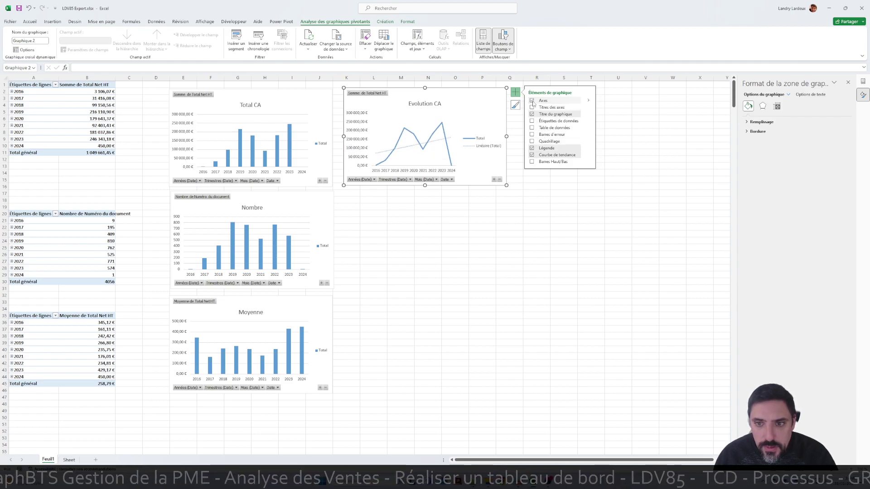
{"action": "left_click", "coordinate": [532, 149]}
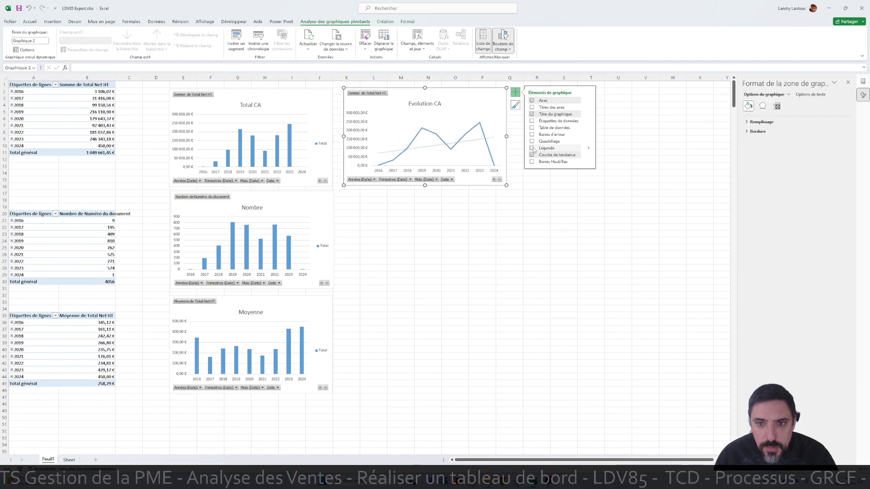
{"action": "left_click", "coordinate": [455, 234]}
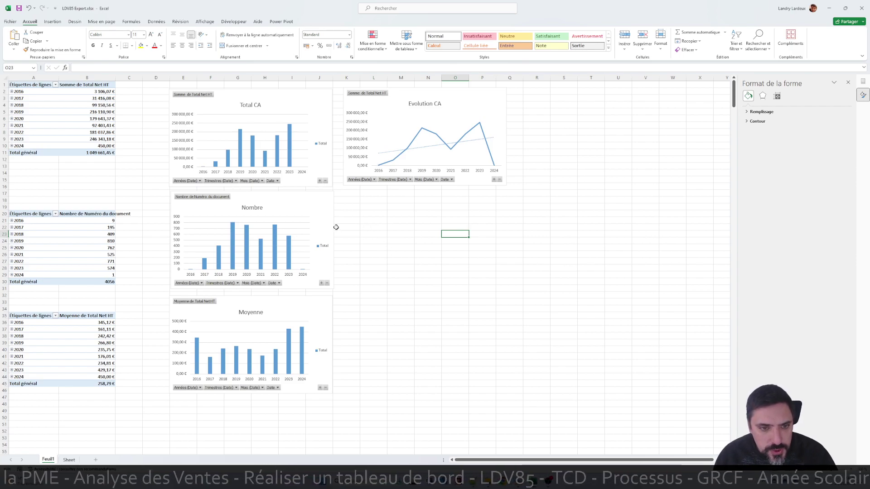
Insert a Date timeline from the Moyenne pivot table, place it below the Evolution CA chart and set its level to ANNÉES
{"action": "left_click", "coordinate": [25, 324]}
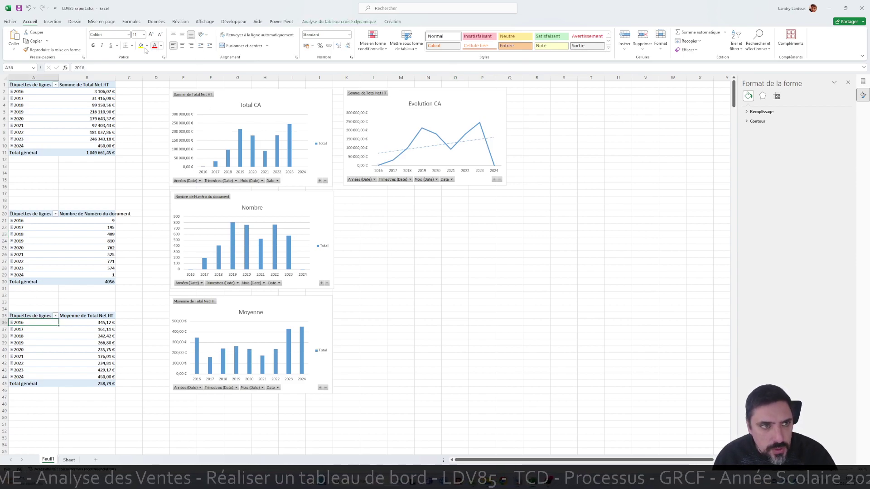
{"action": "left_click", "coordinate": [339, 21]}
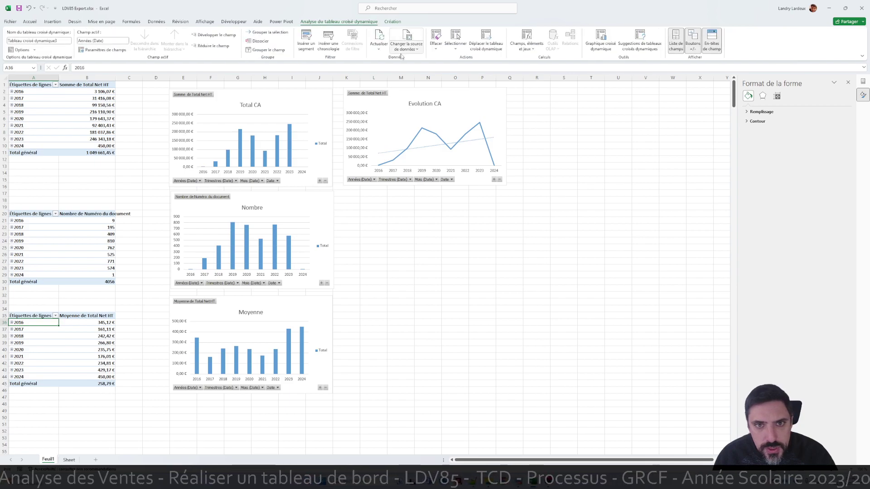
{"action": "left_click", "coordinate": [329, 41]}
{"action": "left_click", "coordinate": [426, 214]}
{"action": "left_click", "coordinate": [454, 287]}
{"action": "left_click_drag", "start_coordinate": [385, 254], "coordinate": [441, 221]}
{"action": "left_click", "coordinate": [475, 230]}
{"action": "left_click", "coordinate": [484, 242]}
Connect the Date timeline to all three pivot tables on Feuil1 through its report connections
{"action": "right_click", "coordinate": [432, 223]}
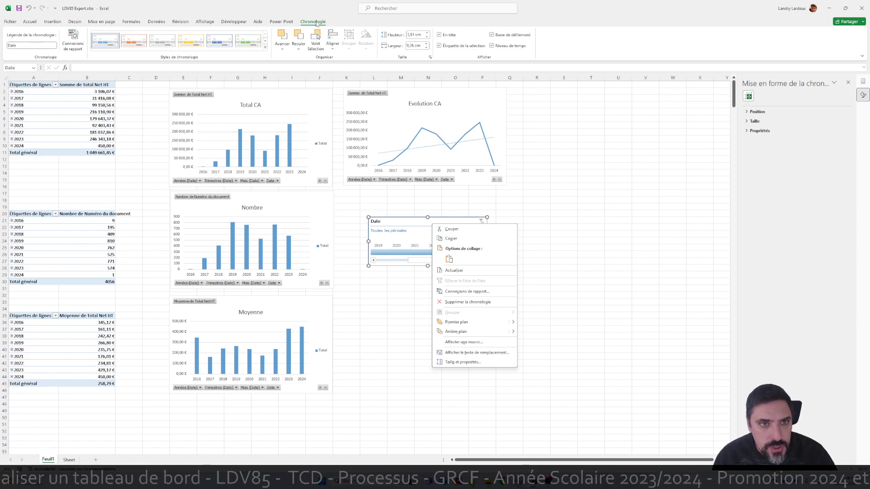
{"action": "left_click", "coordinate": [317, 24]}
{"action": "left_click", "coordinate": [28, 45]}
{"action": "left_click", "coordinate": [72, 40]}
{"action": "left_click", "coordinate": [357, 251]}
{"action": "left_click", "coordinate": [357, 243]}
{"action": "left_click_drag", "start_coordinate": [474, 278], "coordinate": [474, 353]}
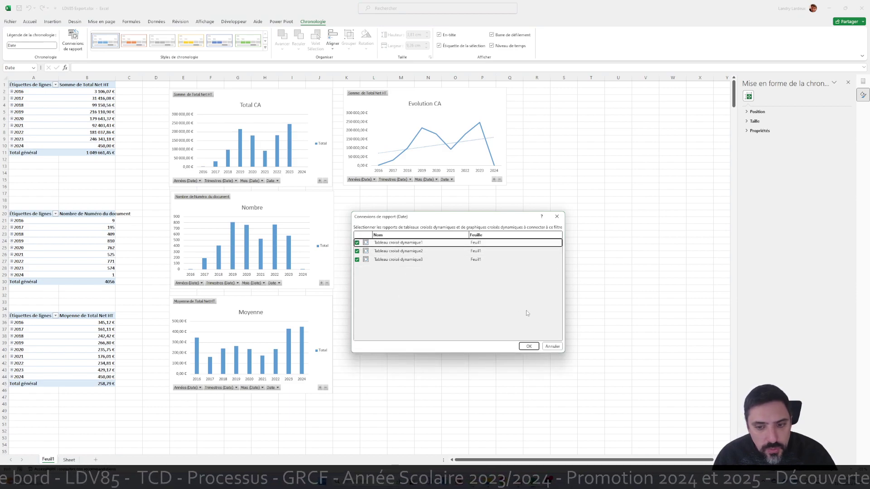
{"action": "left_click", "coordinate": [529, 346]}
Try filtering the dashboard with the Date timeline on 2023 and a wider range of years, and clear the filter
{"action": "left_click", "coordinate": [473, 252]}
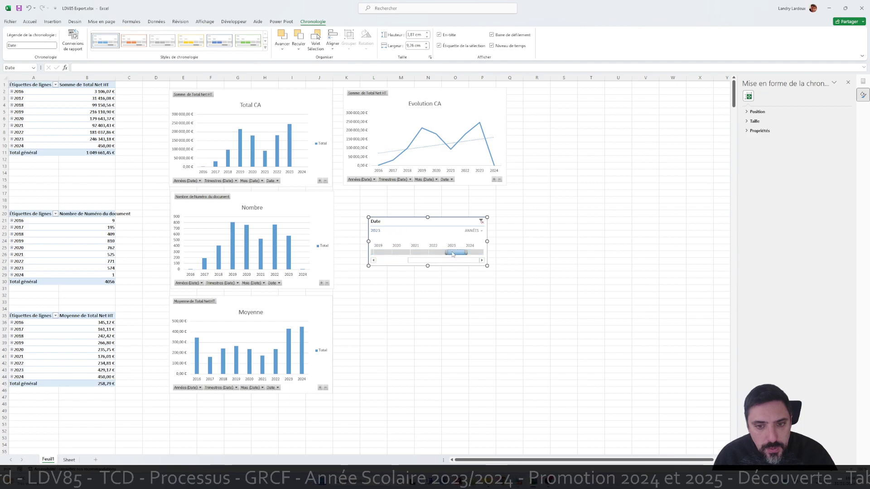
{"action": "left_click_drag", "start_coordinate": [464, 253], "coordinate": [409, 252]}
{"action": "left_click", "coordinate": [499, 222]}
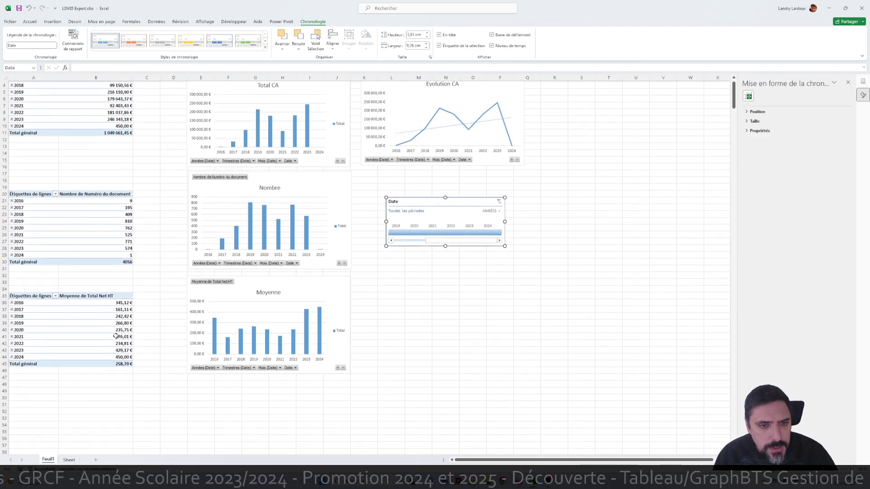
Insert a pivot chart from the raw data on Sheet, placed on a new worksheet
{"action": "left_click", "coordinate": [69, 460]}
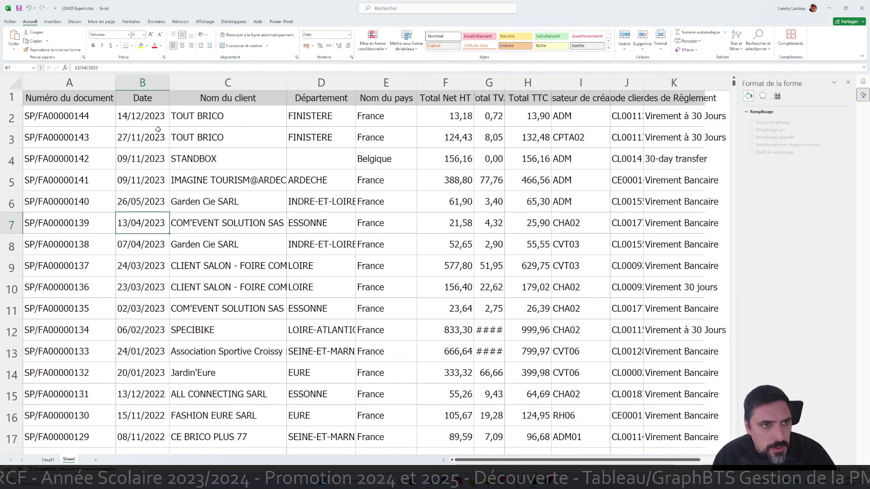
{"action": "left_click", "coordinate": [52, 22]}
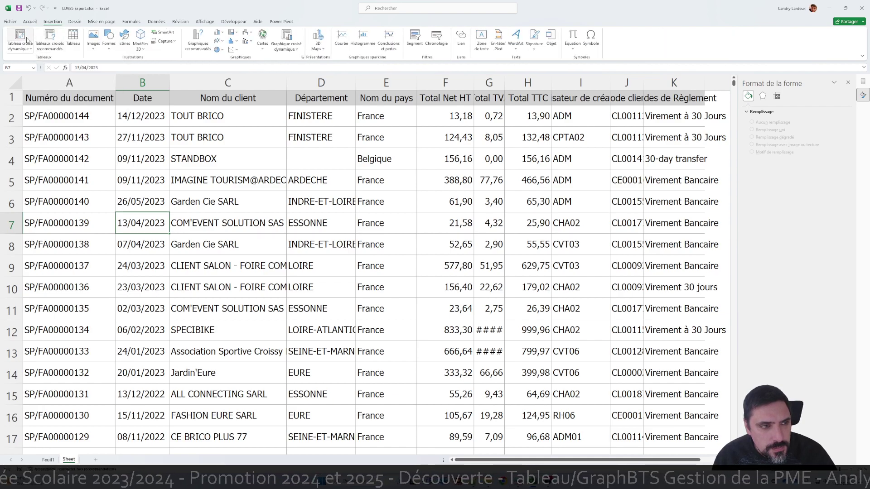
{"action": "left_click", "coordinate": [286, 39]}
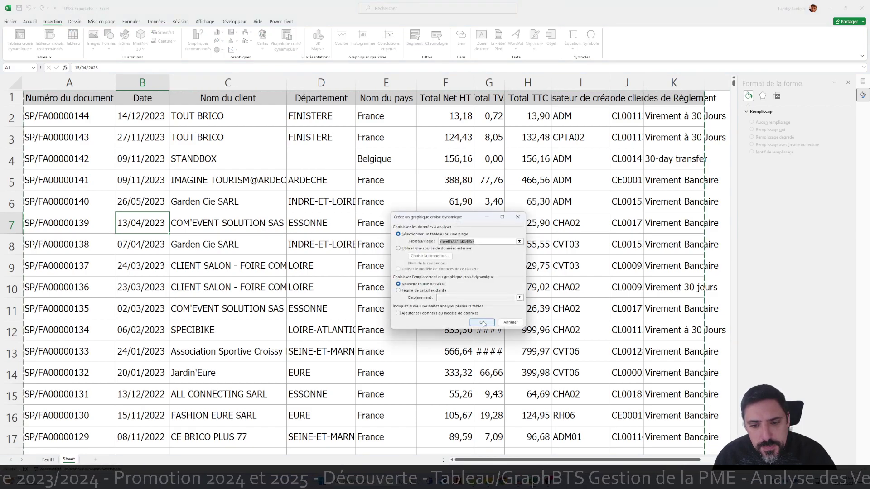
{"action": "left_click", "coordinate": [482, 323]}
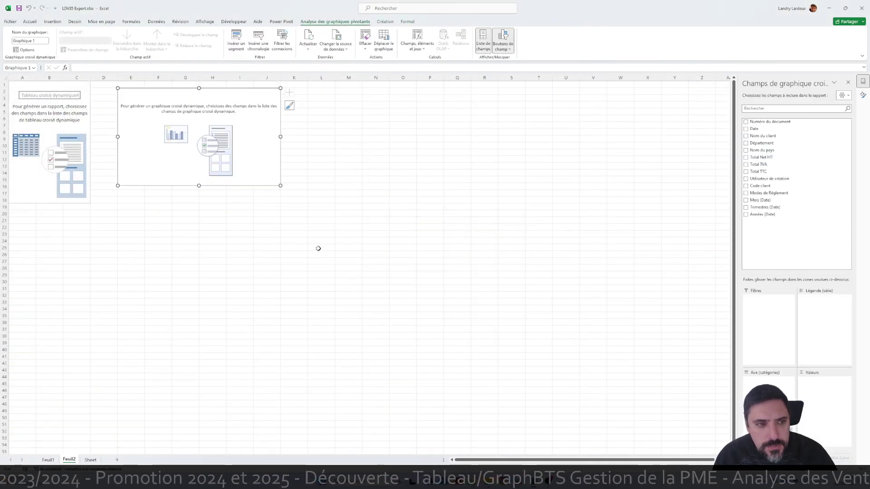
Add Date to the new chart's axis and Total Net HT to its values, and move Années (Date) to the legend
{"action": "left_click", "coordinate": [750, 129]}
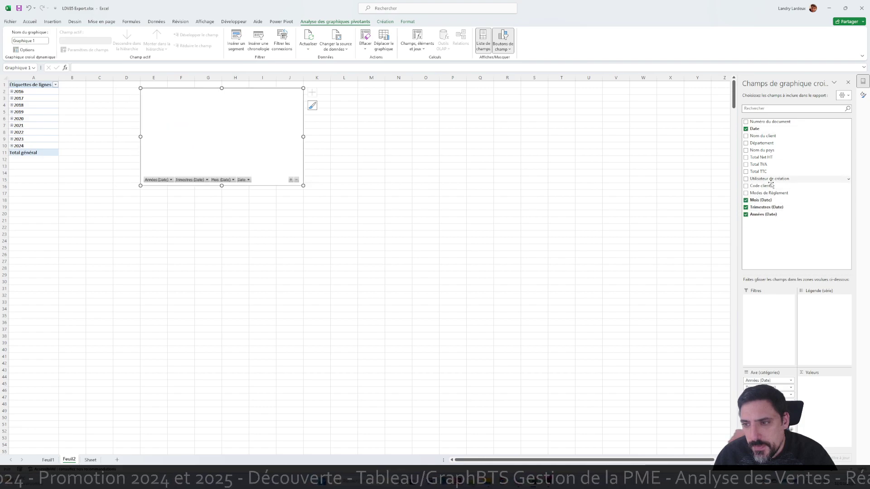
{"action": "left_click", "coordinate": [765, 158]}
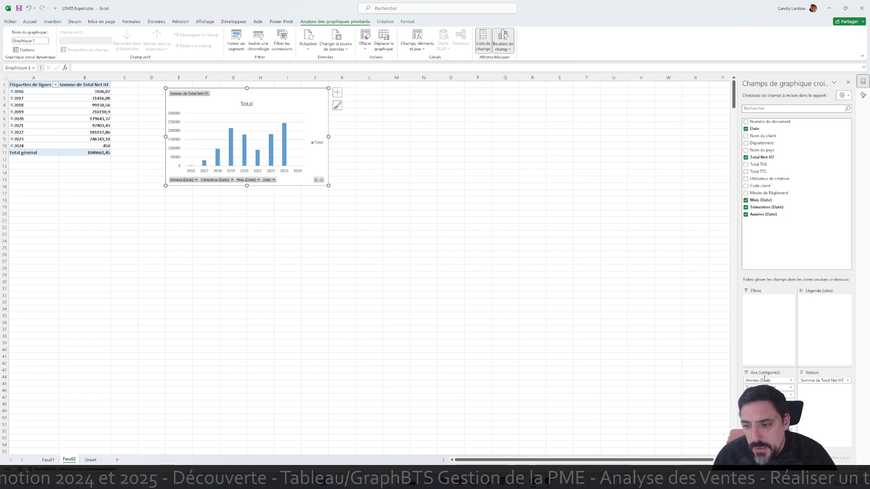
{"action": "left_click_drag", "start_coordinate": [763, 380], "coordinate": [829, 336]}
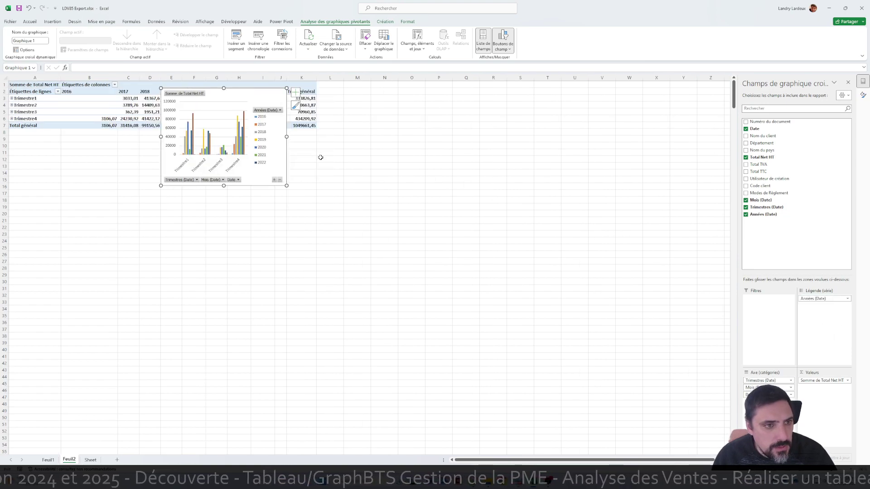
Format the Somme de Total Net HT field as Monétaire and move the quarterly chart beside its pivot table
{"action": "left_click", "coordinate": [830, 383]}
{"action": "left_click", "coordinate": [816, 373]}
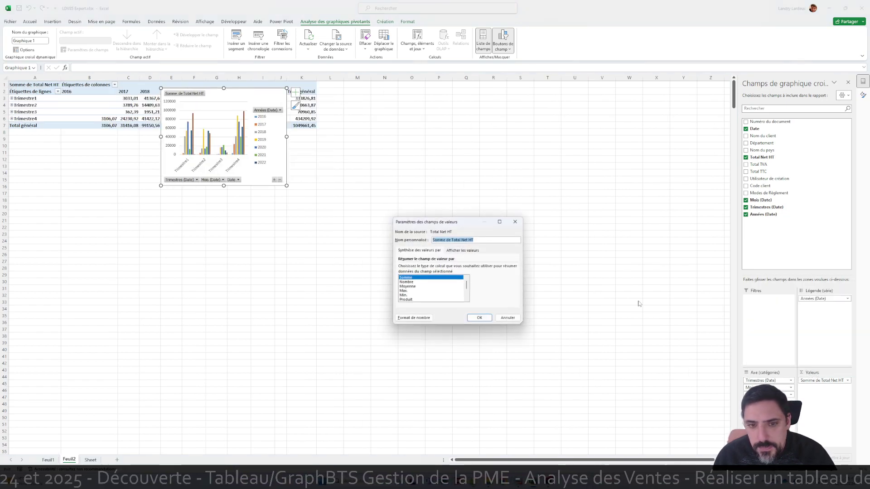
{"action": "left_click", "coordinate": [414, 318]}
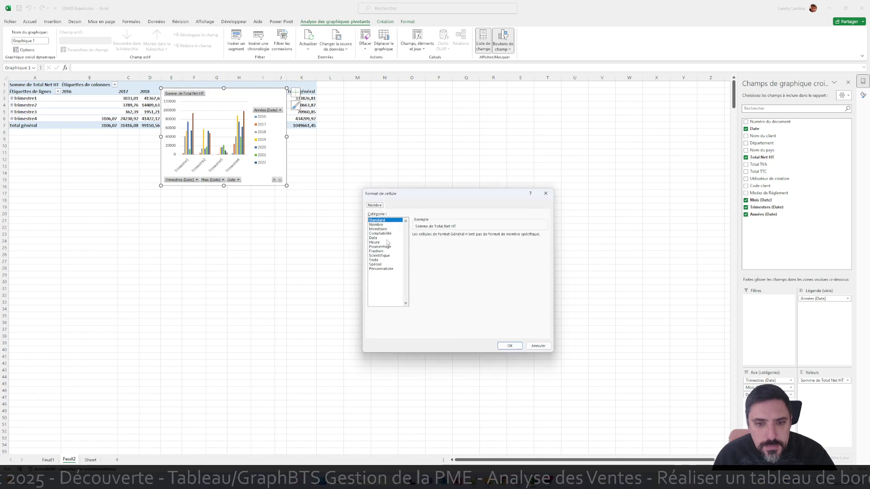
{"action": "left_click", "coordinate": [385, 230]}
{"action": "left_click", "coordinate": [510, 346]}
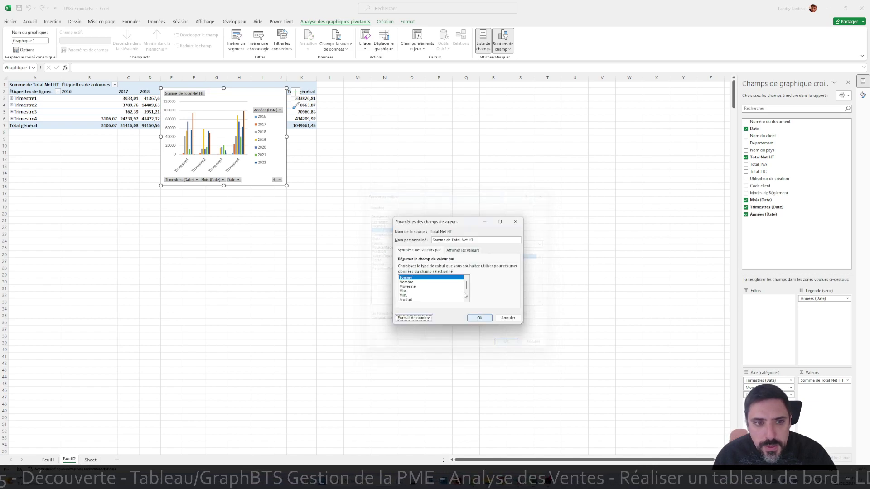
{"action": "left_click", "coordinate": [480, 318]}
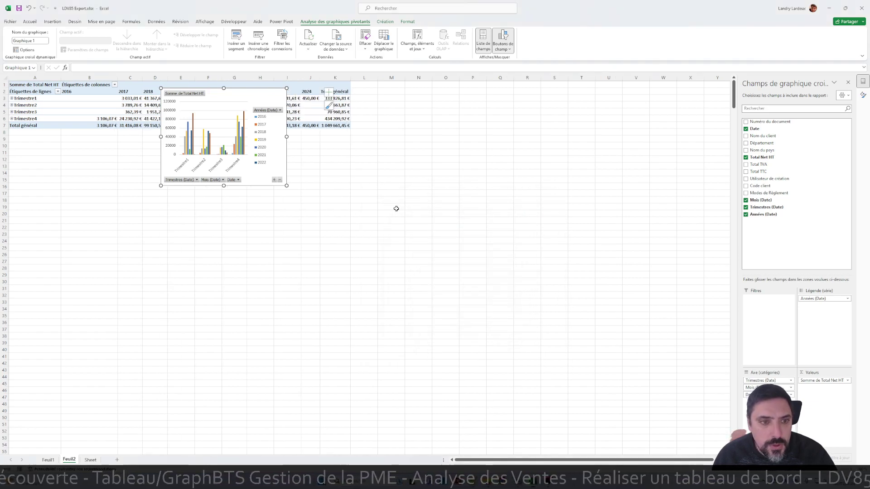
{"action": "left_click_drag", "start_coordinate": [293, 94], "coordinate": [509, 94]}
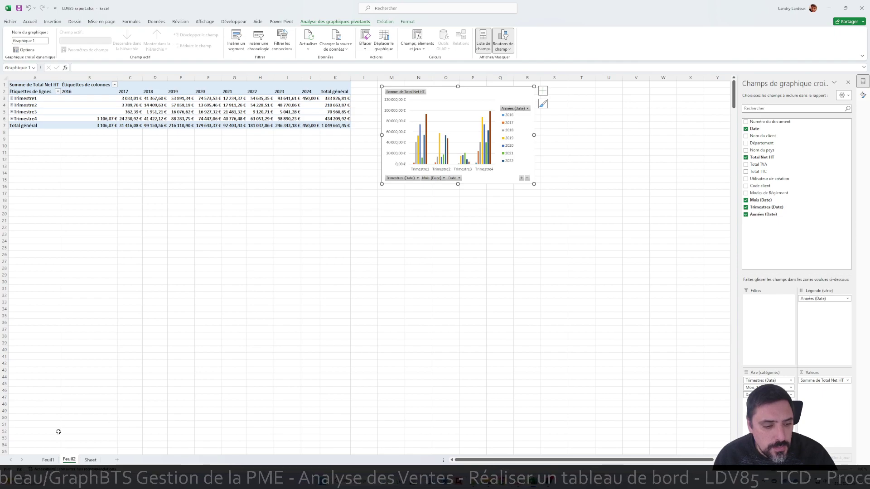
Insert a pivot chart from the raw data on Sheet, placed on the existing worksheet Feuil2 at cell A15
{"action": "left_click", "coordinate": [87, 460]}
{"action": "left_click", "coordinate": [53, 21]}
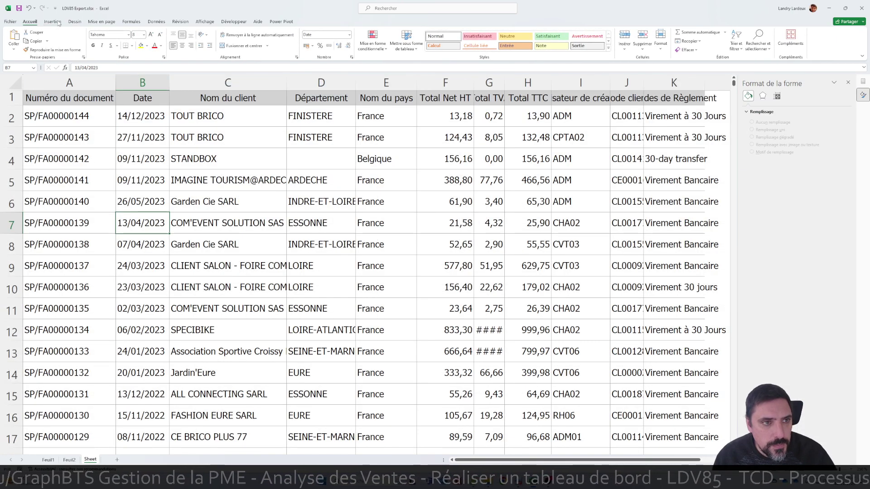
{"action": "left_click", "coordinate": [286, 36]}
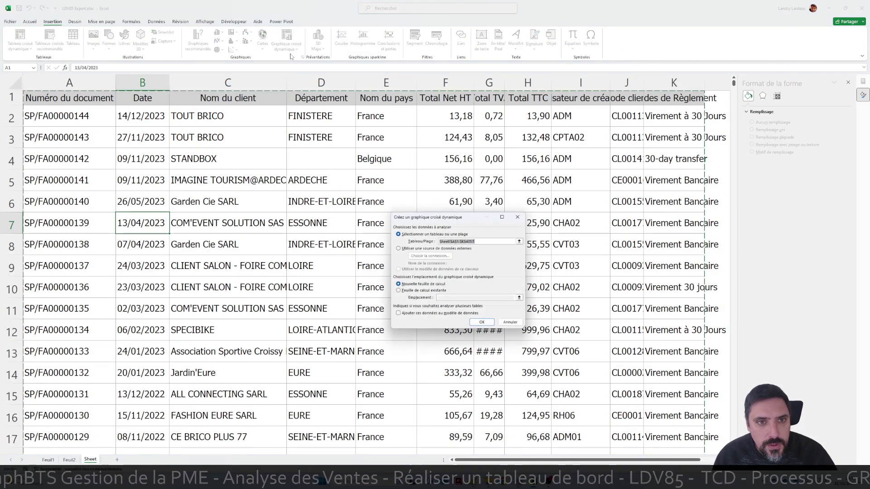
{"action": "left_click", "coordinate": [398, 291]}
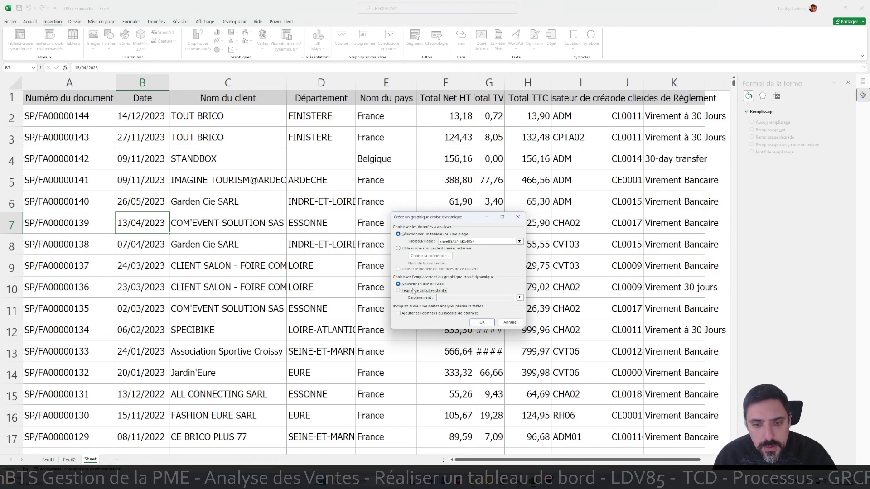
{"action": "left_click", "coordinate": [520, 298]}
{"action": "key", "text": "ctrl+Page_Up"}
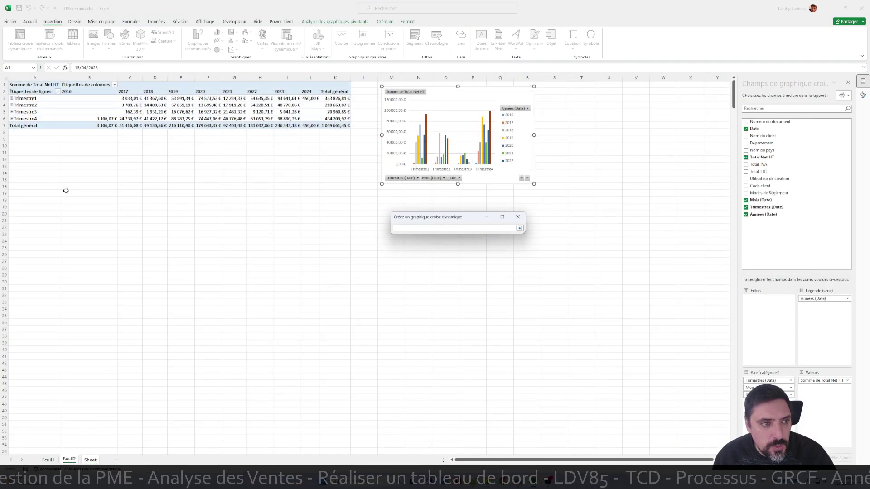
{"action": "left_click", "coordinate": [26, 179]}
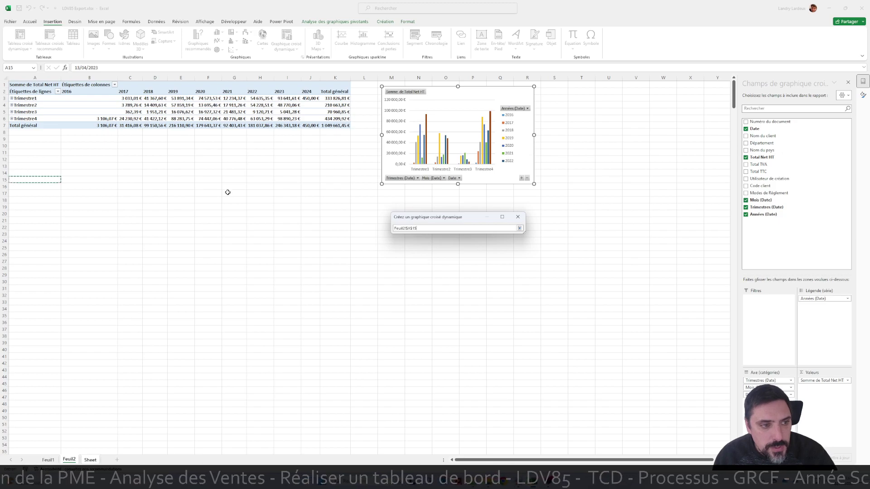
{"action": "left_click", "coordinate": [519, 228]}
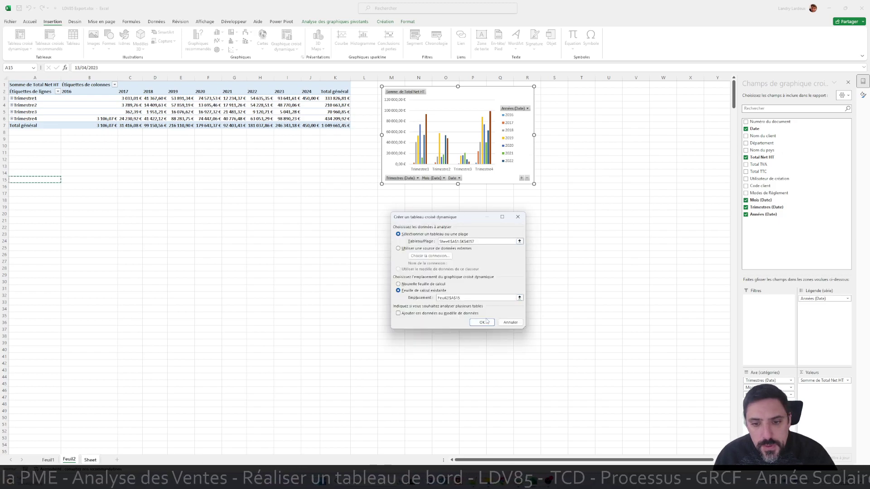
{"action": "left_click", "coordinate": [484, 323]}
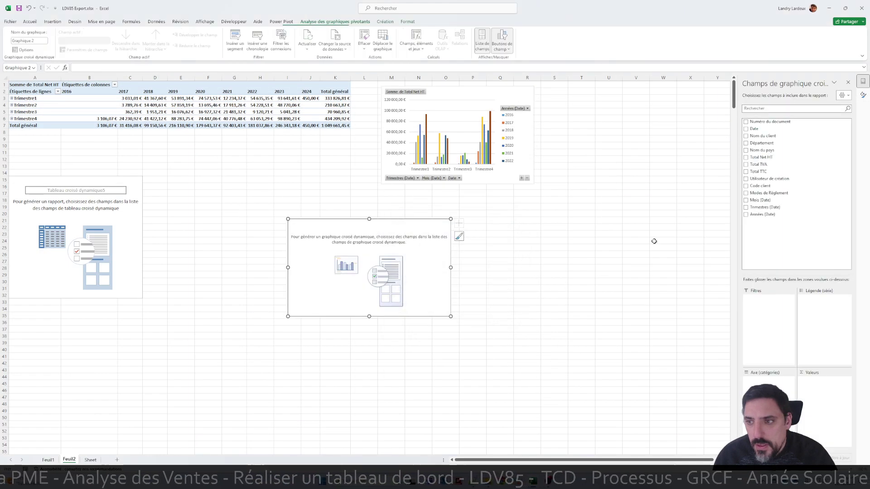
Chart the count of Numéro du document by Date with Années (Date) as legend, and place the chart below the Somme de Total Net HT chart
{"action": "left_click", "coordinate": [746, 129]}
{"action": "left_click_drag", "start_coordinate": [797, 366], "coordinate": [824, 327]}
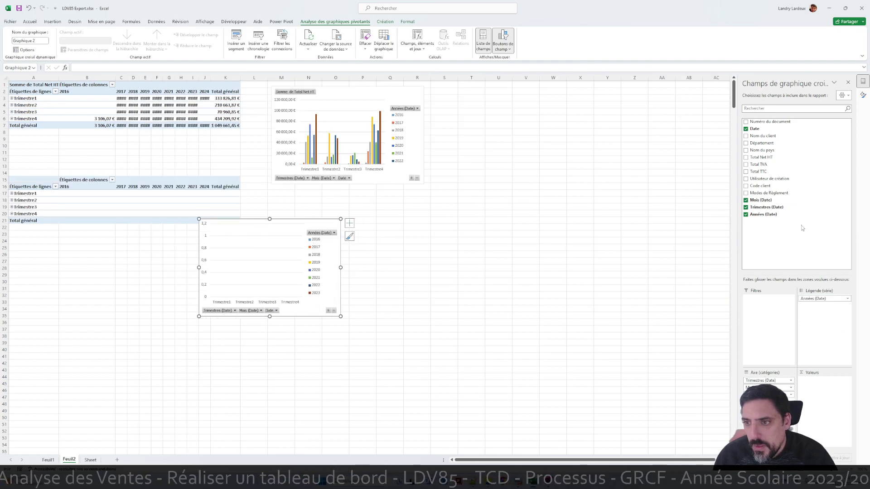
{"action": "left_click_drag", "start_coordinate": [818, 371], "coordinate": [819, 383]}
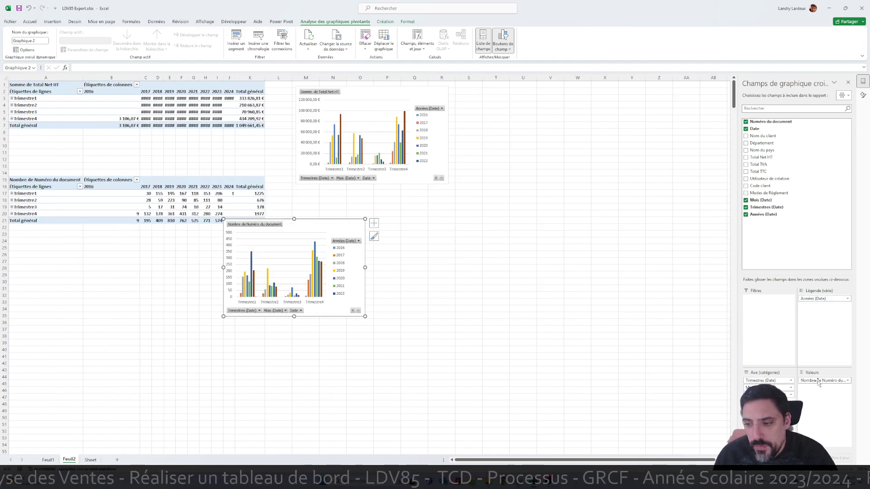
{"action": "left_click_drag", "start_coordinate": [344, 224], "coordinate": [418, 194]}
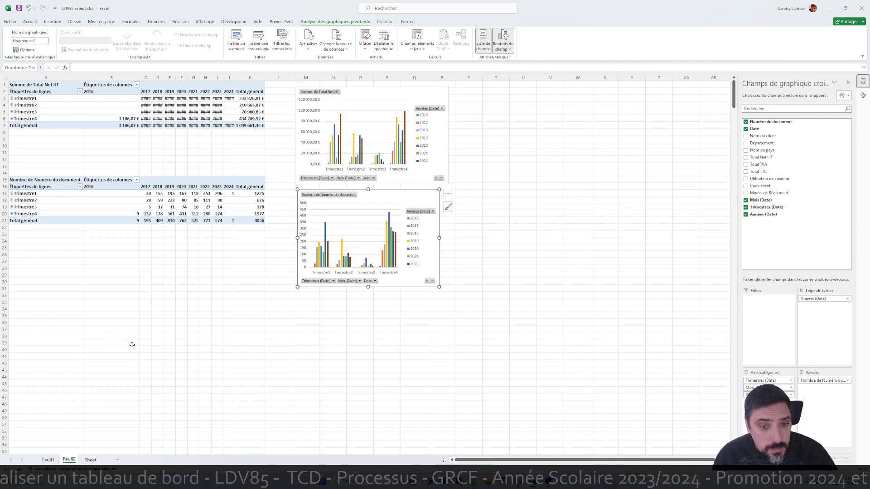
Insert another pivot chart from the raw data on Sheet, placed on Feuil2 at cell A30
{"action": "left_click", "coordinate": [91, 460]}
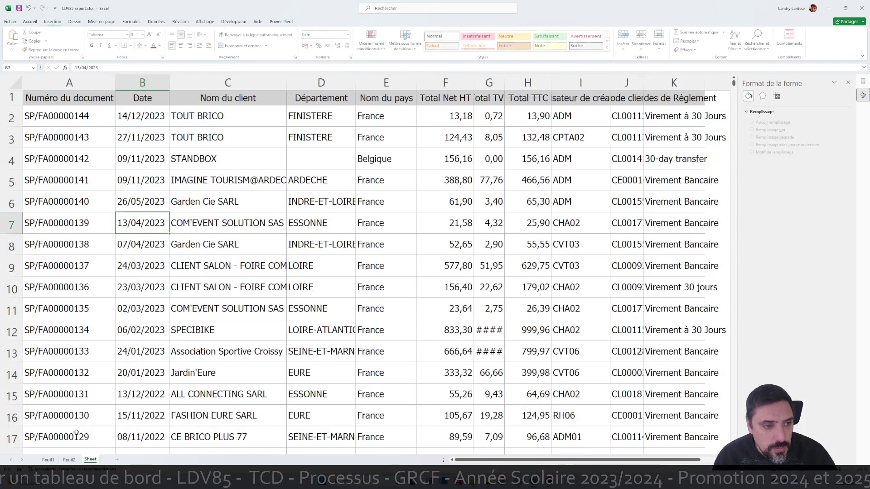
{"action": "left_click", "coordinate": [53, 21]}
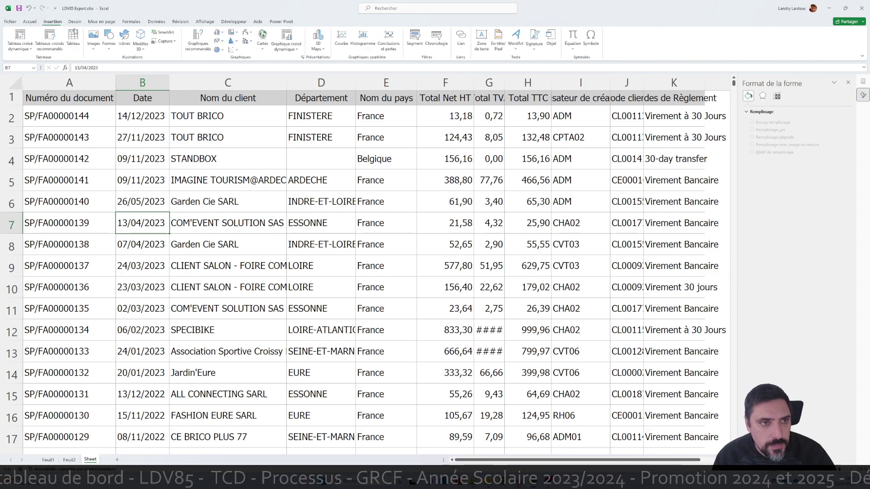
{"action": "left_click", "coordinate": [288, 44]}
{"action": "left_click", "coordinate": [399, 291]}
{"action": "left_click", "coordinate": [519, 298]}
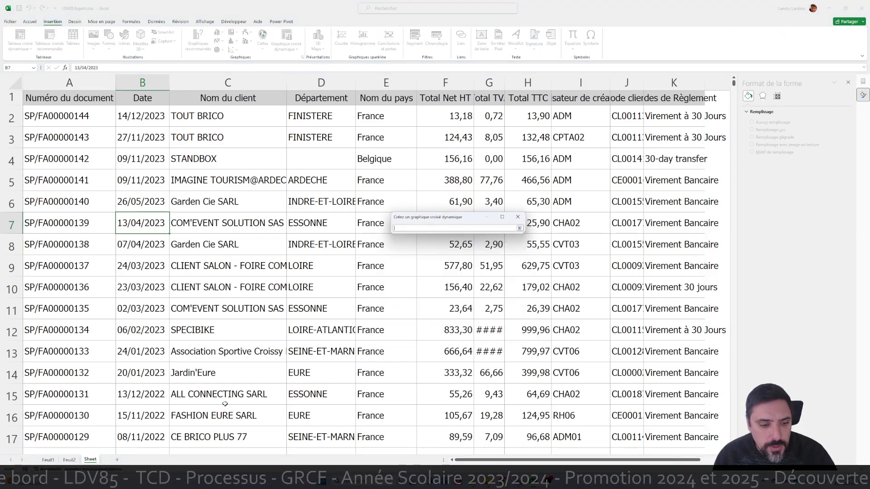
{"action": "left_click", "coordinate": [70, 460]}
{"action": "left_click", "coordinate": [31, 248]}
{"action": "left_click", "coordinate": [24, 281]}
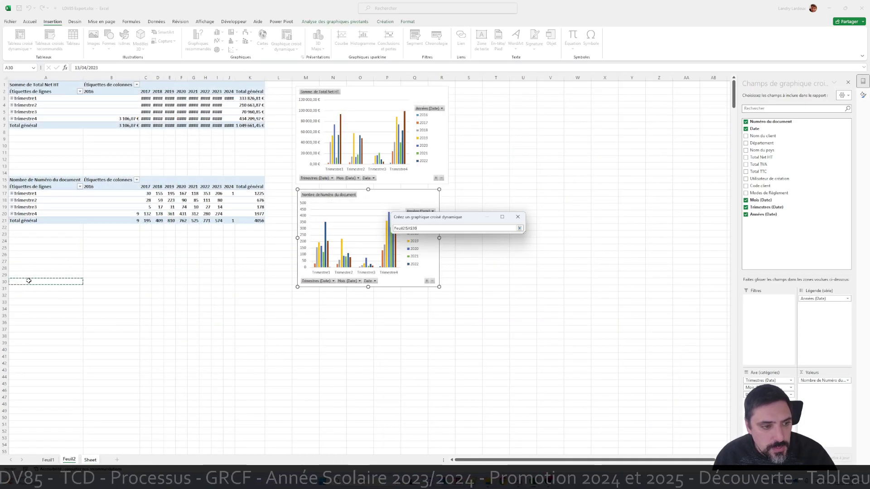
{"action": "left_click", "coordinate": [519, 228]}
{"action": "left_click", "coordinate": [481, 323]}
Add Date to the new chart's axis, move Années (Date) to the legend and add Total Net HT to the values
{"action": "left_click", "coordinate": [756, 129]}
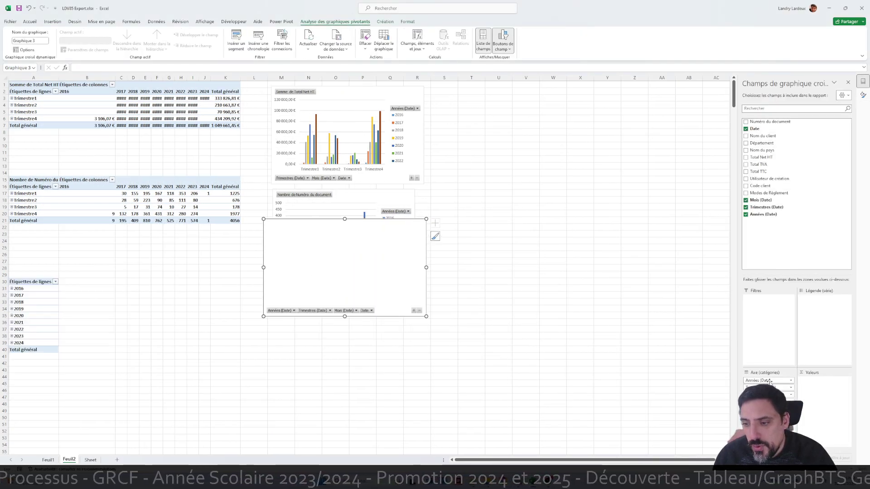
{"action": "left_click_drag", "start_coordinate": [769, 381], "coordinate": [815, 299]}
{"action": "left_click_drag", "start_coordinate": [761, 157], "coordinate": [767, 167]}
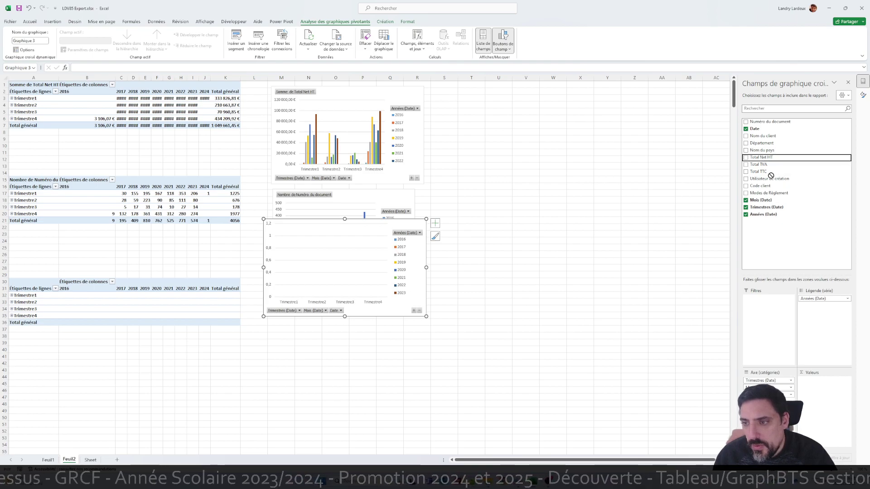
{"action": "left_click_drag", "start_coordinate": [803, 384], "coordinate": [820, 381]}
Format the new chart's Total Net HT value field as Monétaire and summarize it by Moyenne
{"action": "left_click", "coordinate": [848, 381]}
{"action": "left_click", "coordinate": [779, 364]}
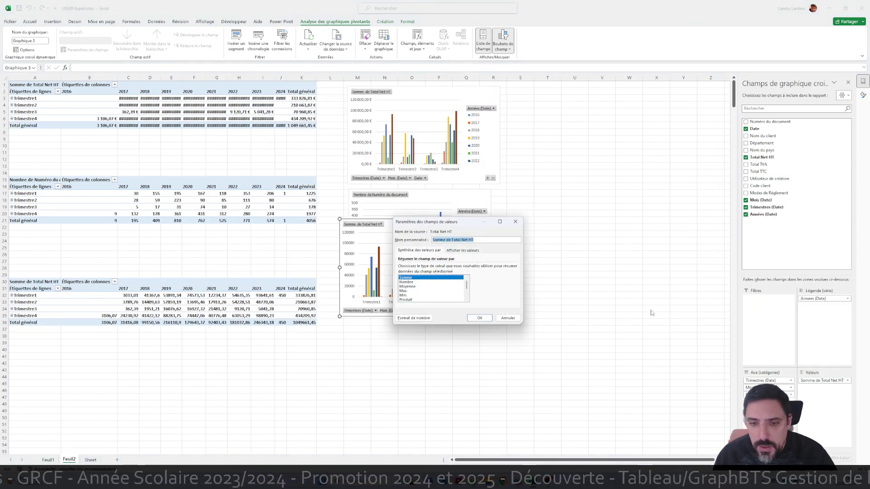
{"action": "left_click", "coordinate": [414, 318]}
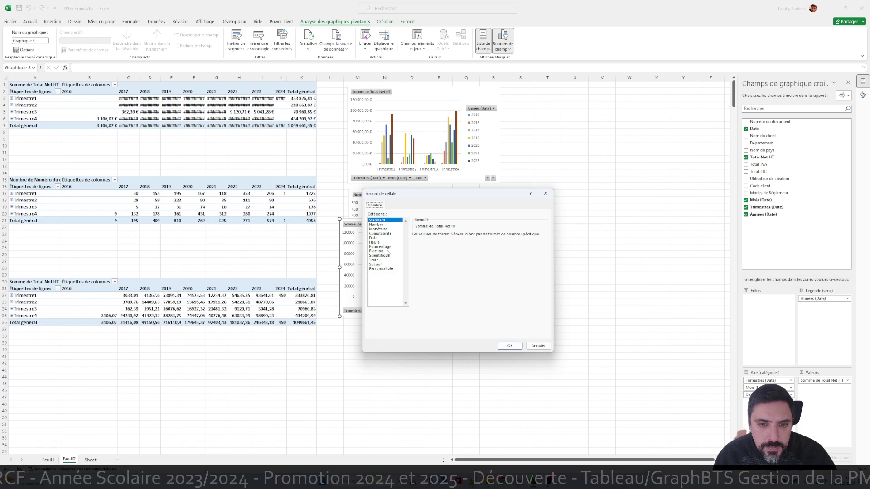
{"action": "left_click", "coordinate": [384, 233]}
{"action": "left_click", "coordinate": [510, 346]}
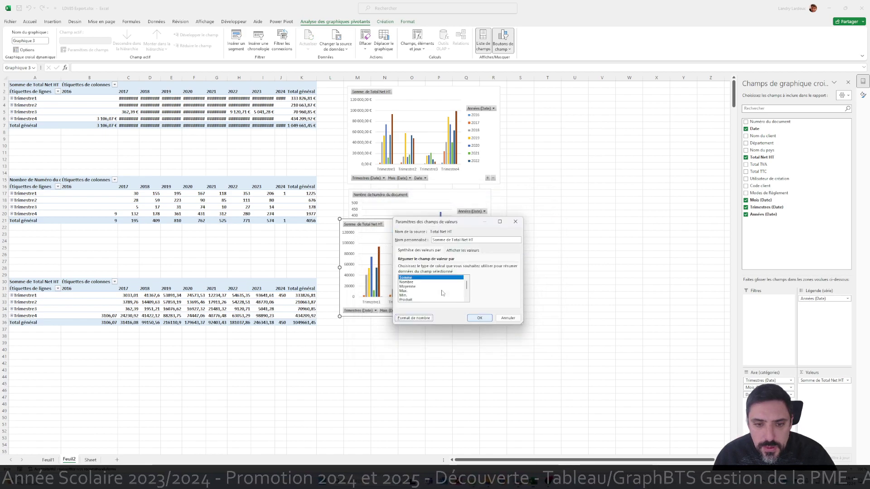
{"action": "left_click", "coordinate": [409, 286]}
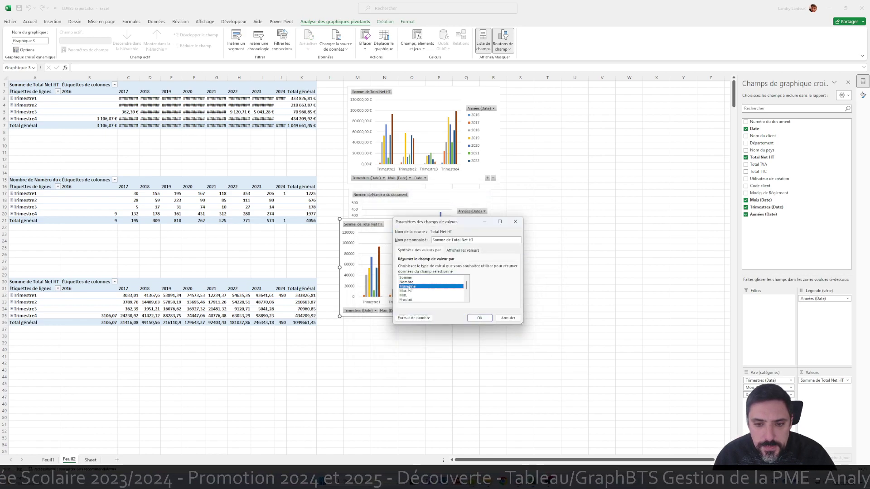
{"action": "left_click", "coordinate": [483, 319]}
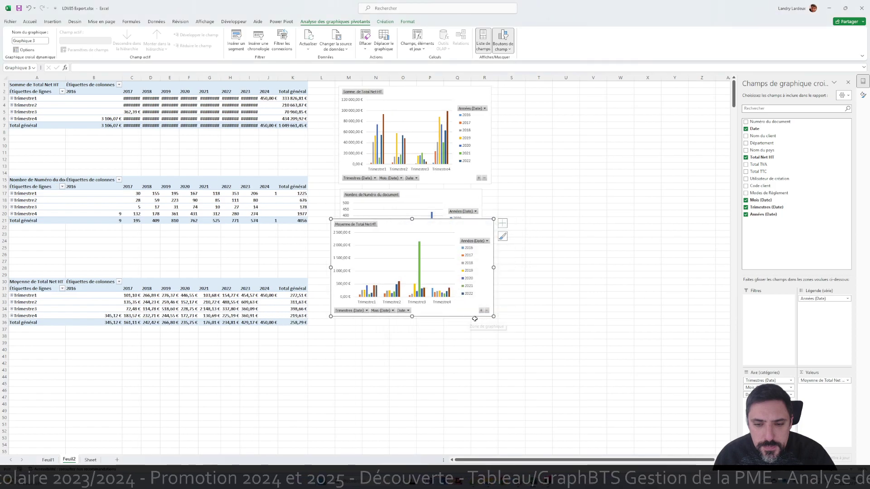
{"action": "key", "text": "Escape"}
Move the Moyenne de Total Net HT chart below the Nombre de Numéro du document chart and position its legend at Bas
{"action": "left_click_drag", "start_coordinate": [467, 231], "coordinate": [467, 304]}
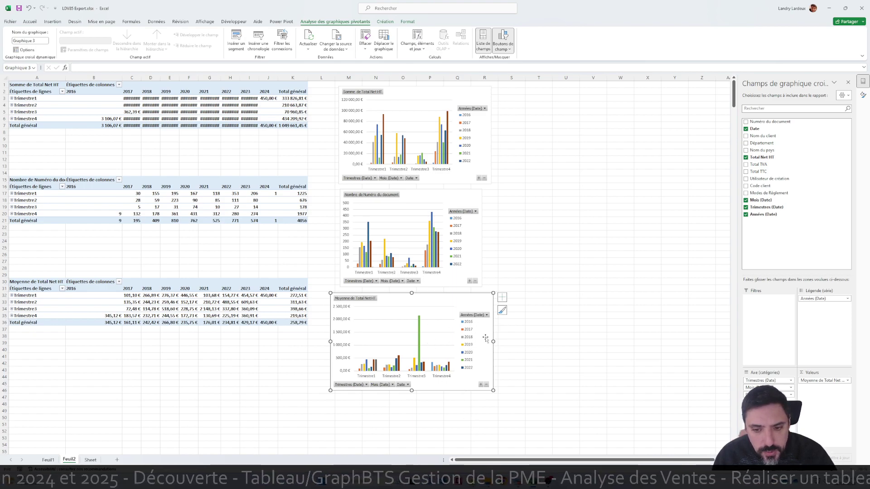
{"action": "left_click", "coordinate": [502, 299]}
{"action": "mouse_move", "coordinate": [575, 354]}
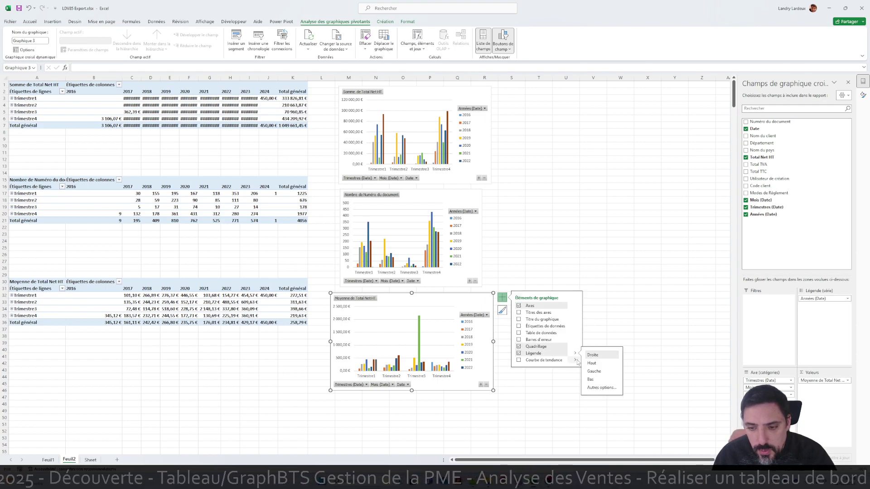
{"action": "left_click", "coordinate": [599, 384]}
{"action": "left_click", "coordinate": [589, 289]}
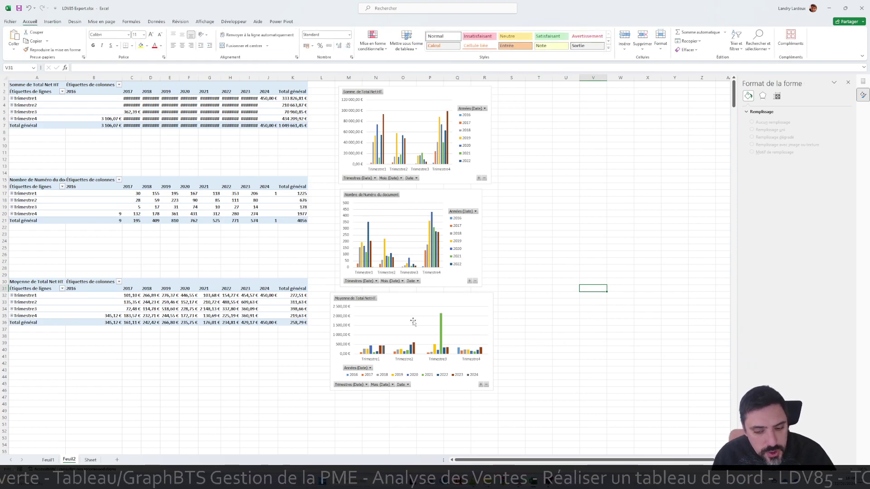
Examine the quarterly charts on the TABLEAU DE BORD sheet of LDV85 Export Correction, and return to the LDV85 Export workbook
{"action": "mouse_move", "coordinate": [518, 482]}
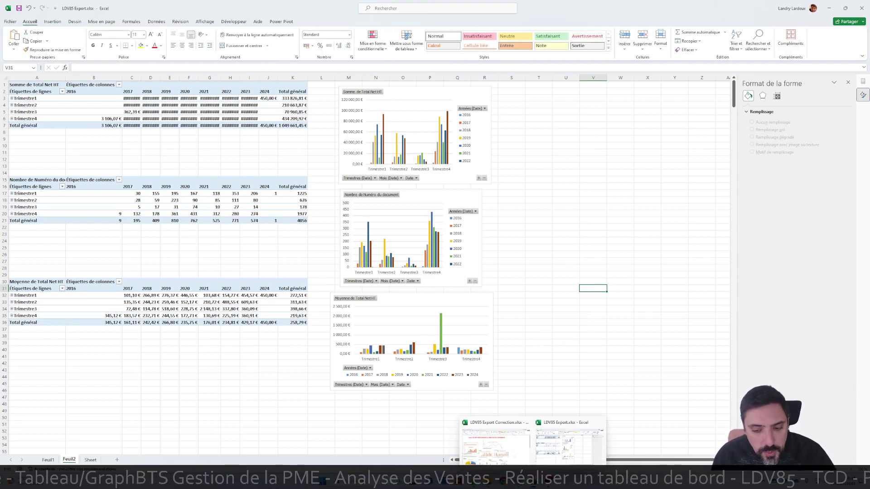
{"action": "left_click", "coordinate": [491, 453]}
{"action": "scroll", "coordinate": [404, 276], "scroll_direction": "down", "scroll_amount": 2}
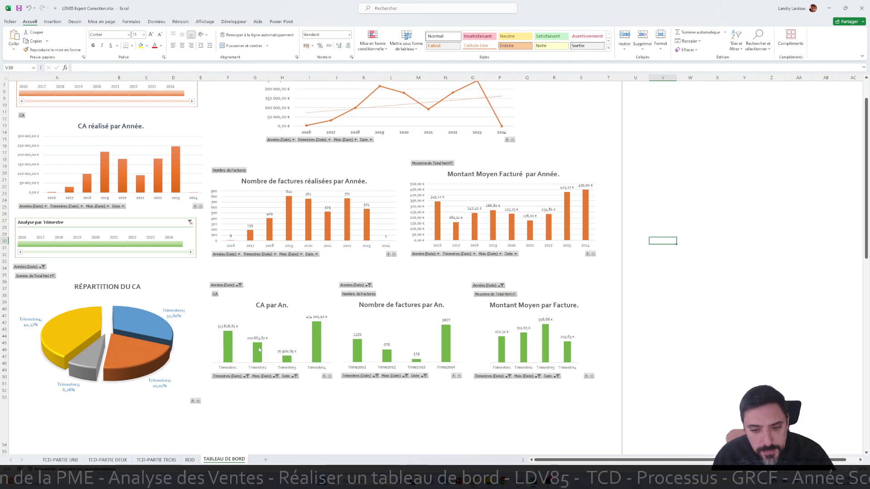
{"action": "mouse_move", "coordinate": [533, 482]}
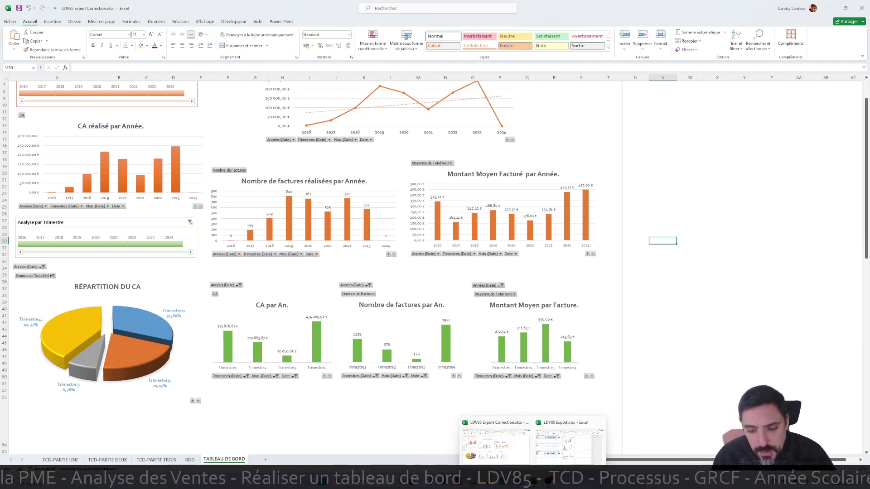
{"action": "left_click", "coordinate": [543, 449]}
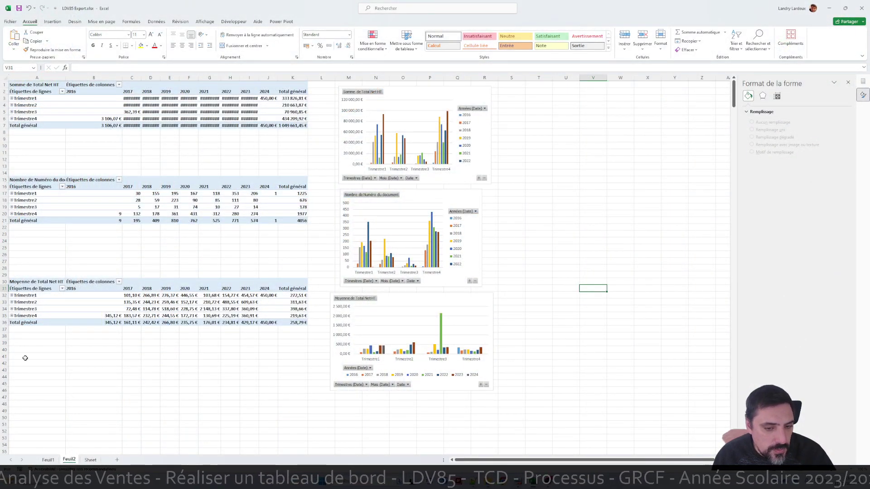
Duplicate the quarterly Somme de Total Net HT chart on Feuil2 and place the copy beside the existing charts
{"action": "left_click", "coordinate": [90, 460]}
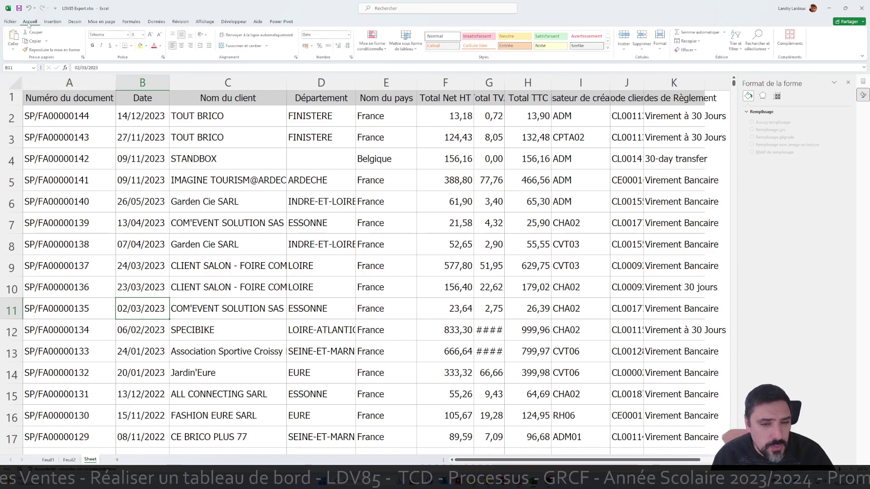
{"action": "left_click", "coordinate": [70, 460]}
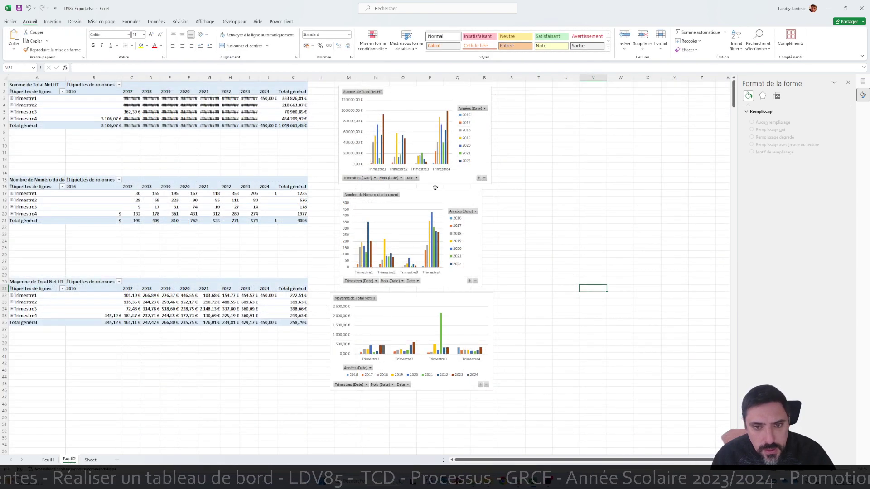
{"action": "left_click", "coordinate": [437, 100]}
{"action": "key", "text": "ctrl+c"}
{"action": "left_click", "coordinate": [528, 139]}
{"action": "key", "text": "ctrl+v"}
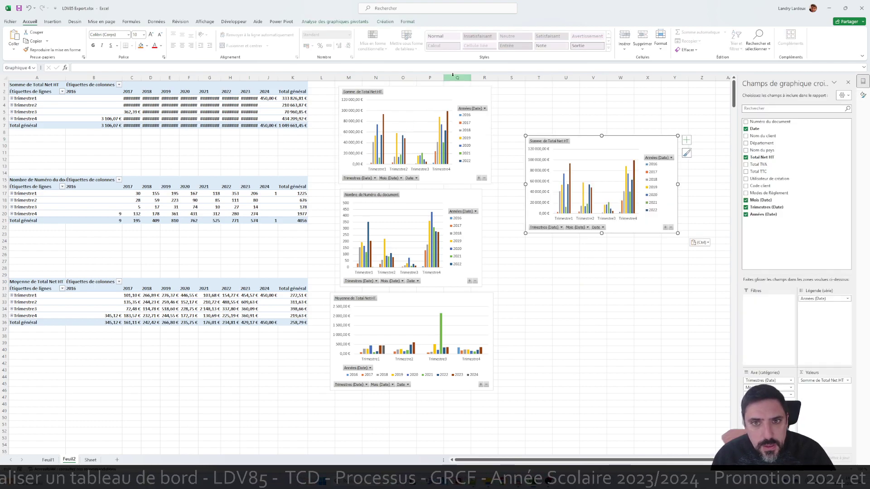
Change the copied chart's type to a Secteurs pie chart
{"action": "left_click", "coordinate": [385, 22]}
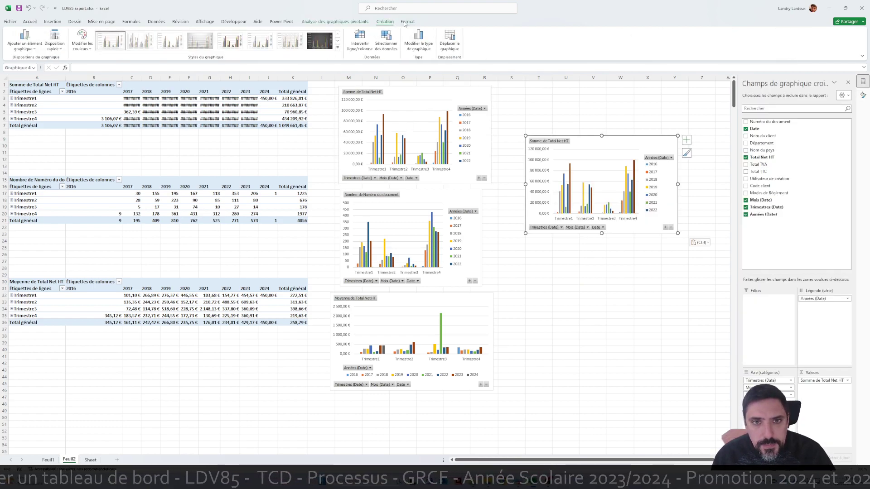
{"action": "left_click", "coordinate": [419, 41]}
{"action": "left_click", "coordinate": [352, 197]}
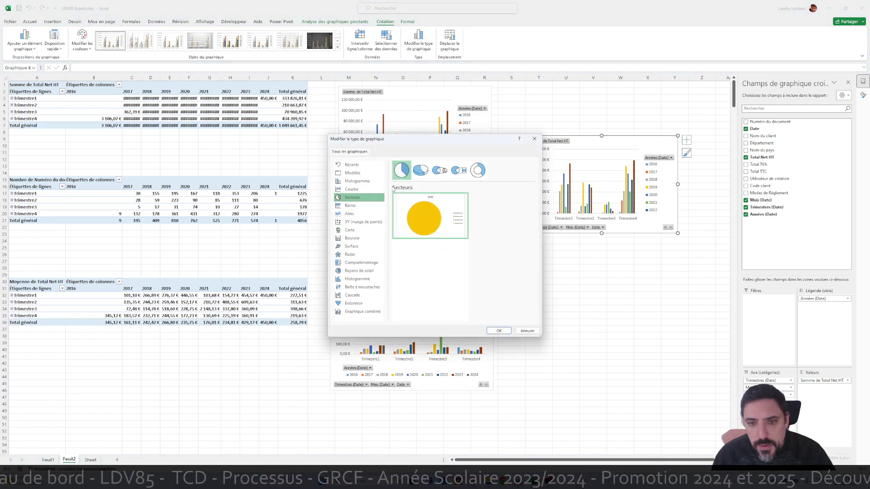
{"action": "left_click", "coordinate": [499, 331]}
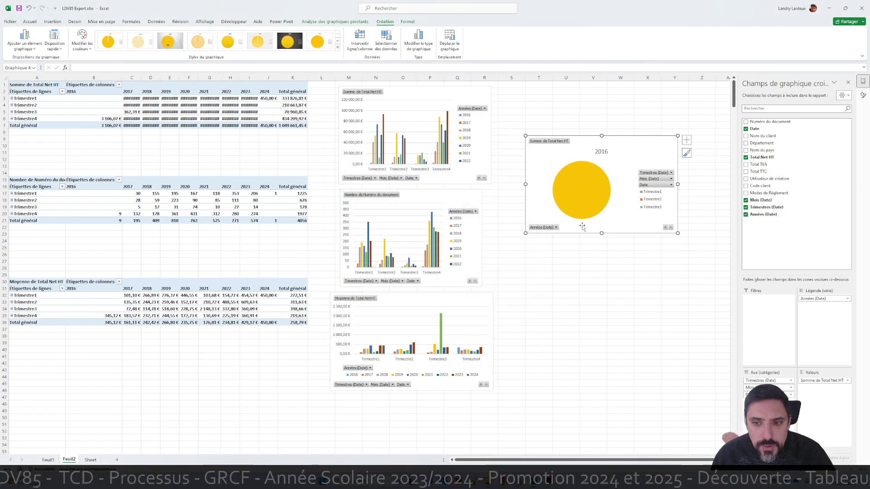
Filter the copied pie chart's Années (Date) field to show only 2018
{"action": "left_click", "coordinate": [556, 228]}
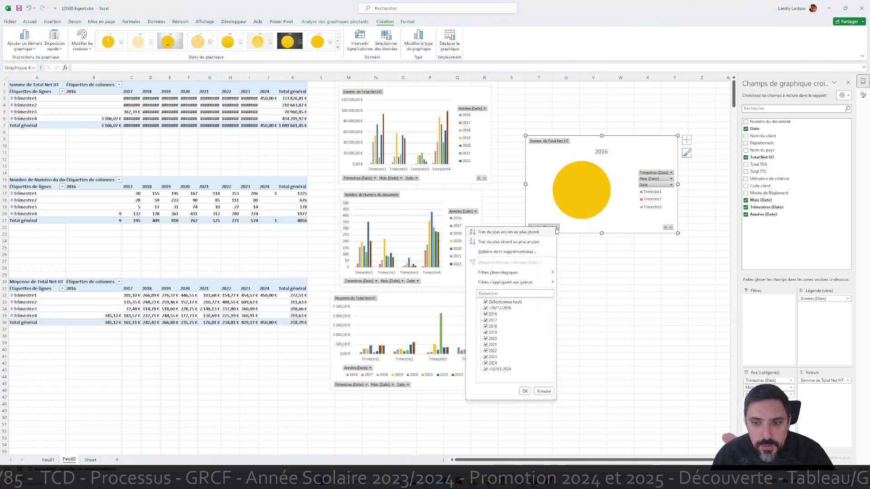
{"action": "left_click", "coordinate": [486, 302]}
{"action": "left_click", "coordinate": [485, 327]}
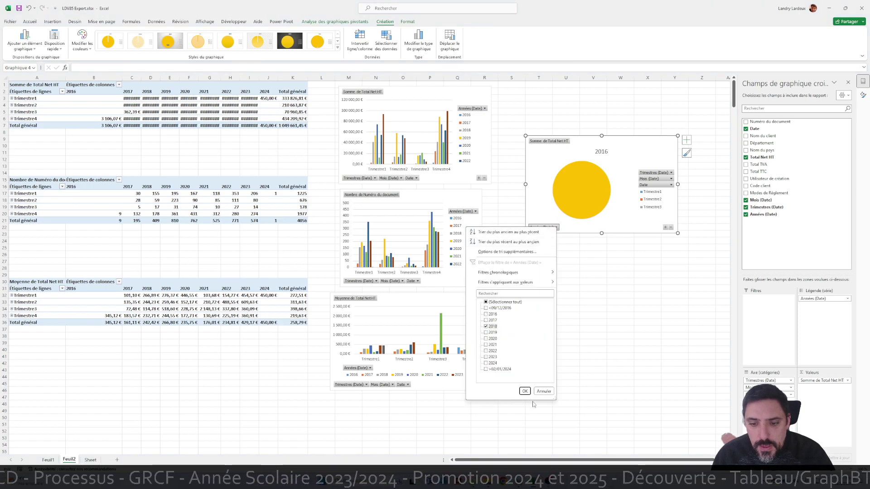
{"action": "left_click", "coordinate": [525, 391]}
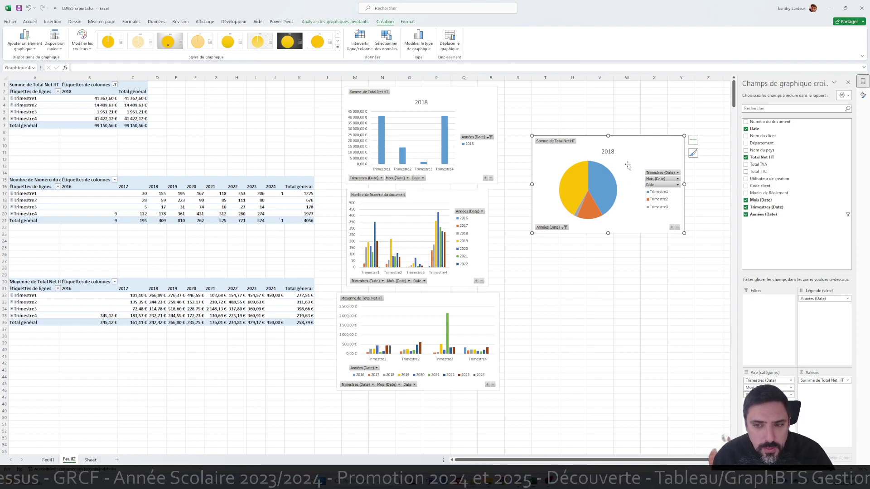
{"action": "mouse_move", "coordinate": [612, 197]}
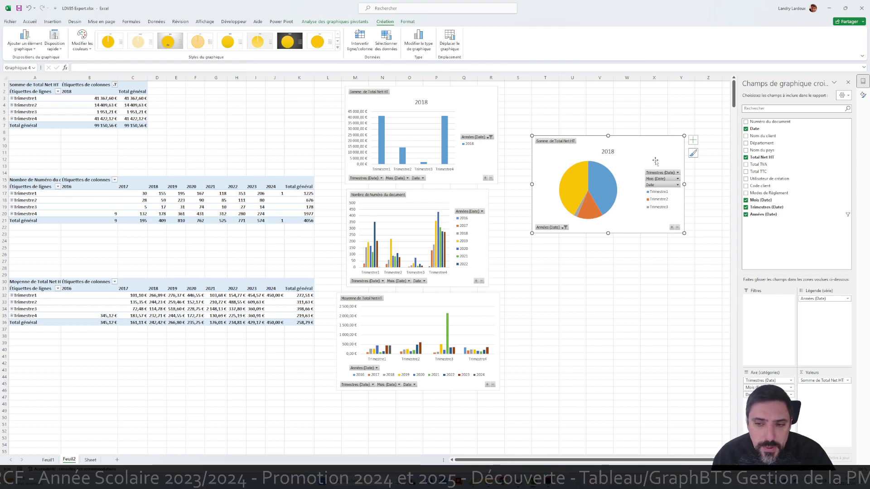
Undo the 2018 filter, the pie chart type change and the chart duplication
{"action": "left_click", "coordinate": [28, 9]}
{"action": "left_click", "coordinate": [29, 9]}
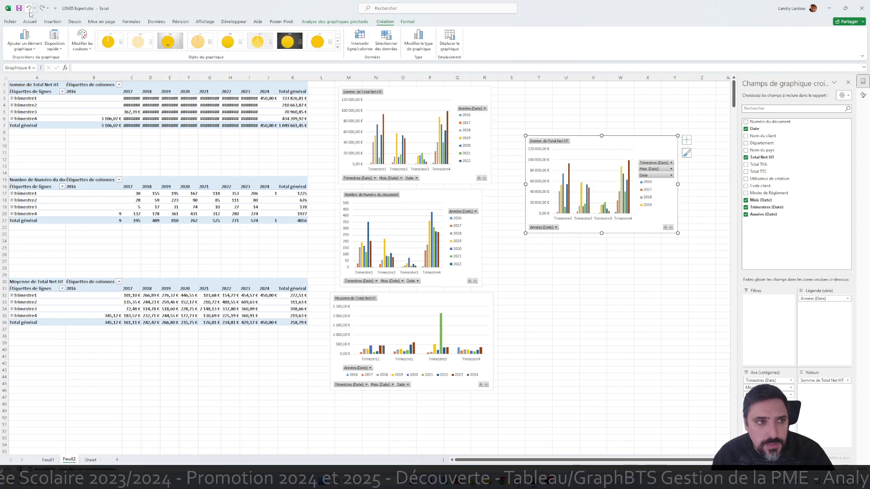
{"action": "left_click", "coordinate": [29, 8]}
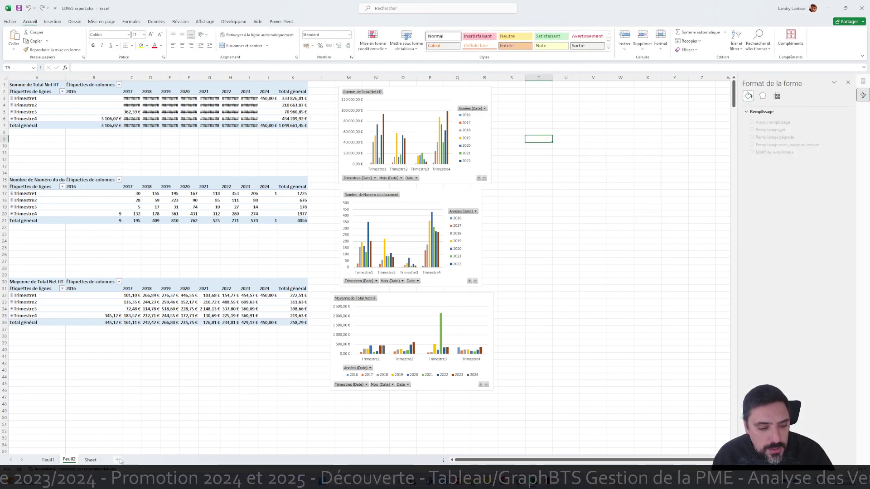
Insert a pivot chart from the data on Sheet, placing its pivot table on the existing Feuil2 sheet at cell A45
{"action": "left_click", "coordinate": [91, 460]}
{"action": "left_click", "coordinate": [53, 22]}
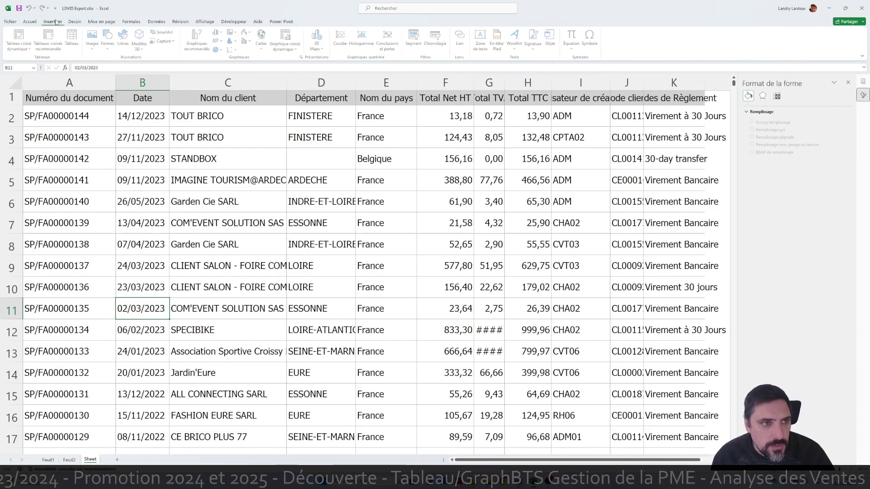
{"action": "left_click", "coordinate": [287, 38]}
{"action": "left_click", "coordinate": [422, 290]}
{"action": "left_click", "coordinate": [520, 298]}
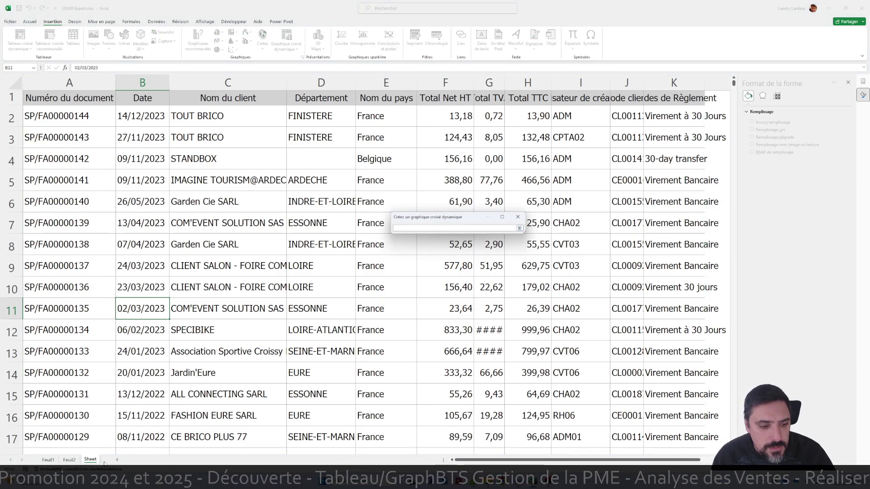
{"action": "left_click", "coordinate": [69, 460]}
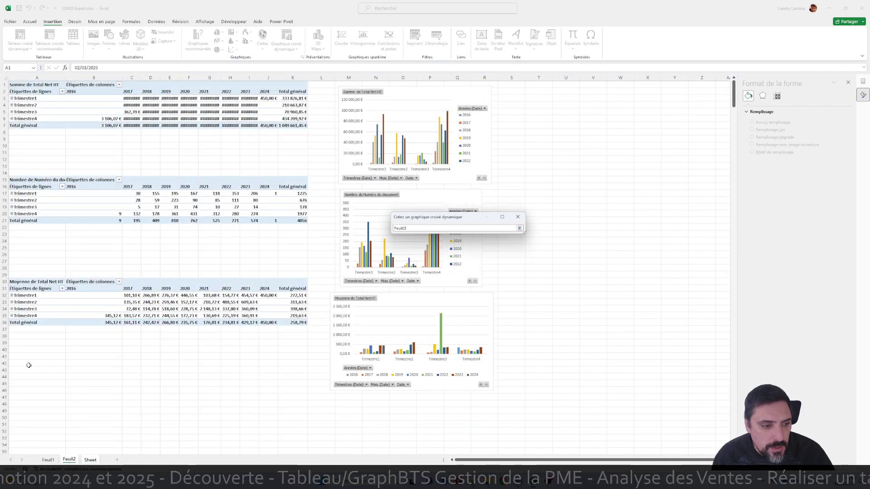
{"action": "left_click", "coordinate": [25, 383]}
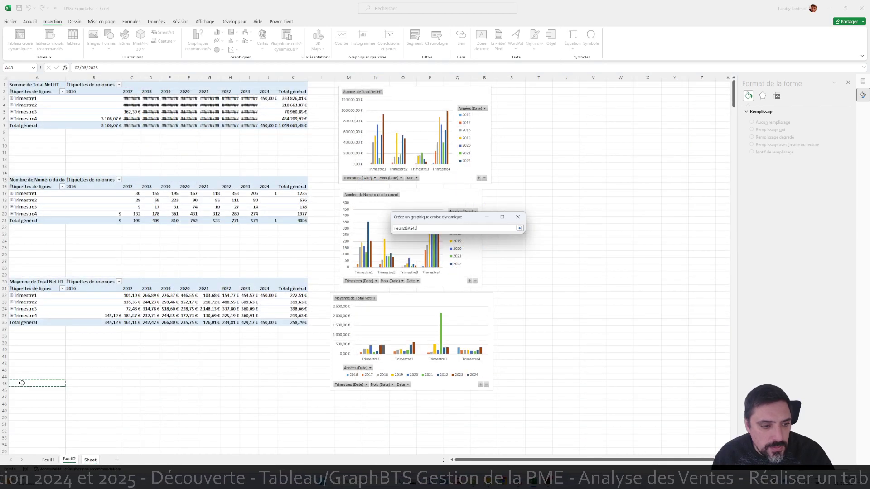
{"action": "left_click", "coordinate": [520, 228]}
{"action": "left_click", "coordinate": [474, 322]}
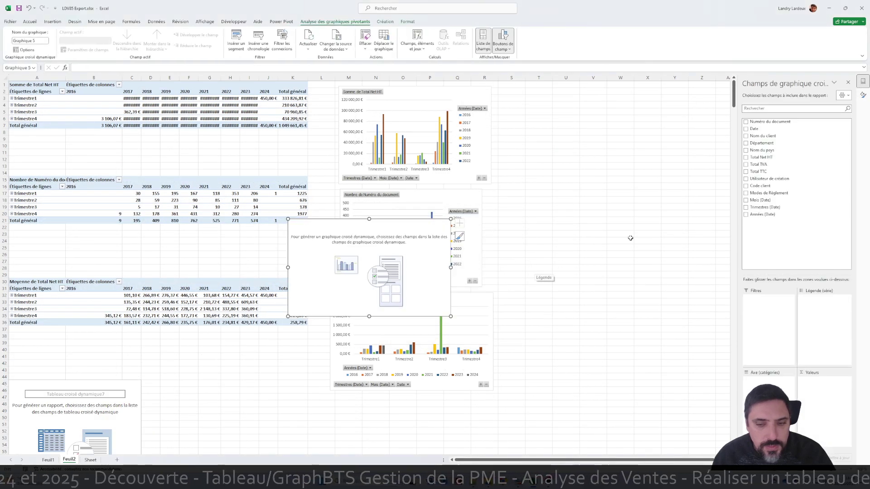
Build the new pivot chart with Date on the axis, Années (Date) as the legend and Total Net HT as the value
{"action": "left_click", "coordinate": [746, 129]}
{"action": "left_click_drag", "start_coordinate": [760, 382], "coordinate": [820, 299]}
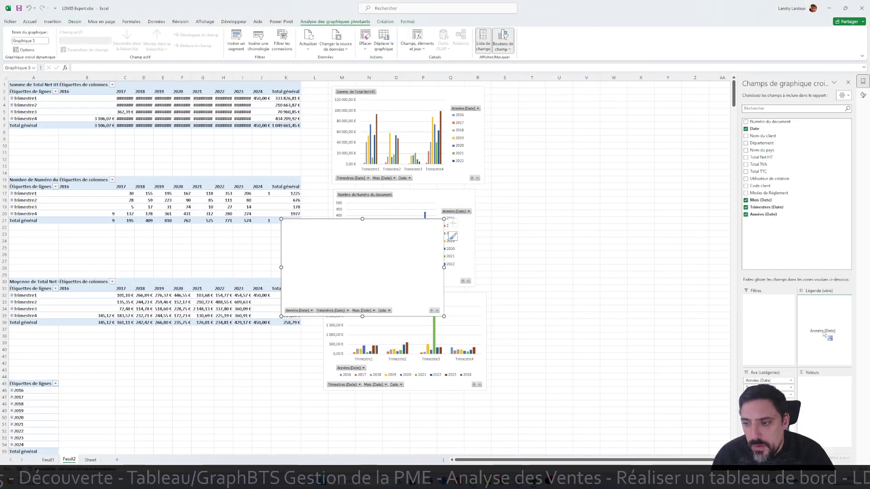
{"action": "left_click_drag", "start_coordinate": [761, 157], "coordinate": [806, 378]}
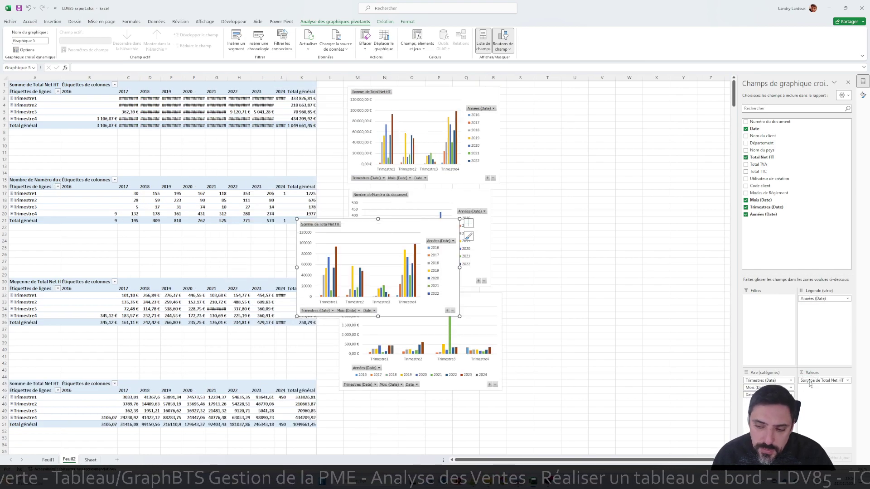
Show the new chart's Somme de Total Net HT values as % du total général
{"action": "left_click", "coordinate": [810, 382]}
{"action": "left_click", "coordinate": [798, 363]}
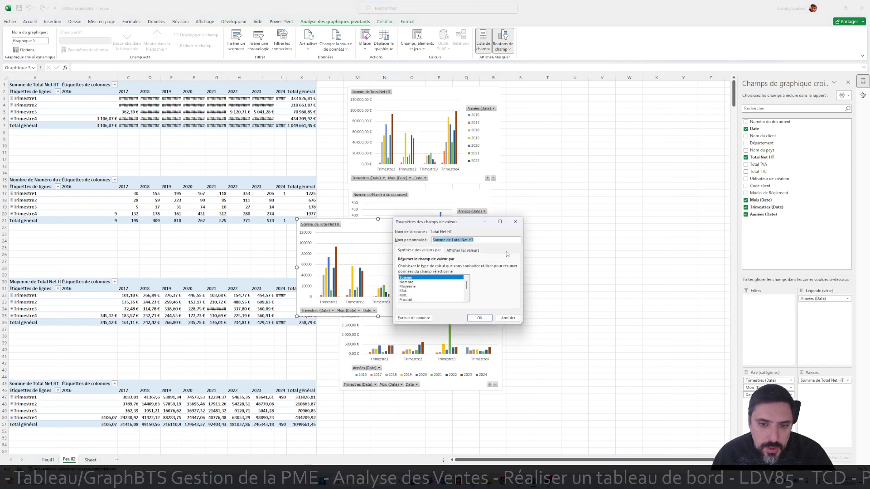
{"action": "left_click", "coordinate": [467, 250]}
{"action": "left_click", "coordinate": [435, 267]}
{"action": "left_click", "coordinate": [435, 277]}
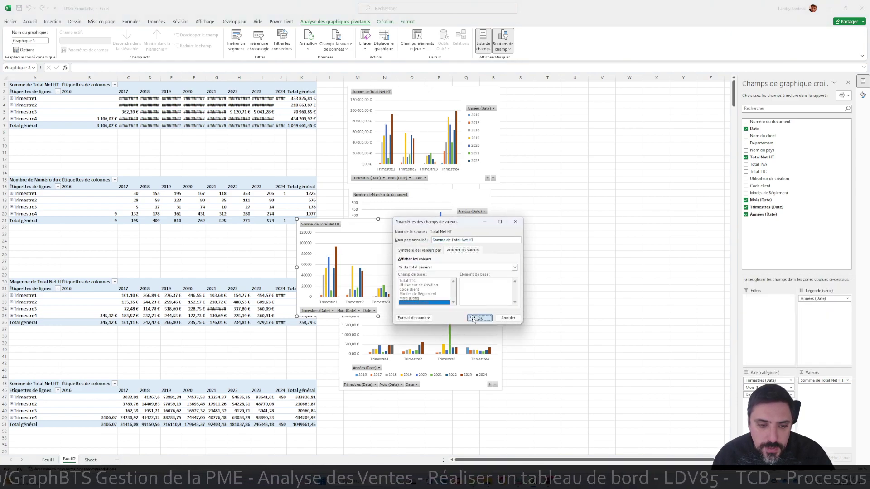
{"action": "left_click", "coordinate": [479, 319]}
Move the percentage chart clear of the other charts and change its type to Secteurs en 3D
{"action": "left_click_drag", "start_coordinate": [350, 222], "coordinate": [571, 323]}
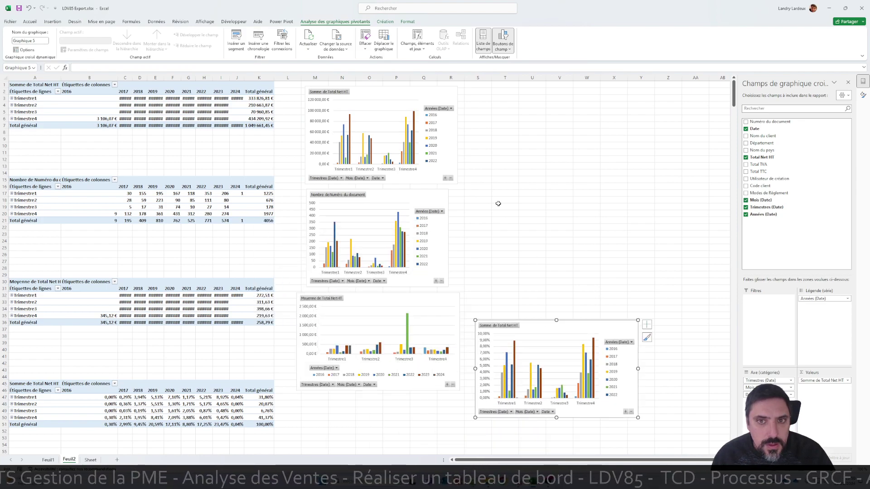
{"action": "left_click", "coordinate": [383, 22]}
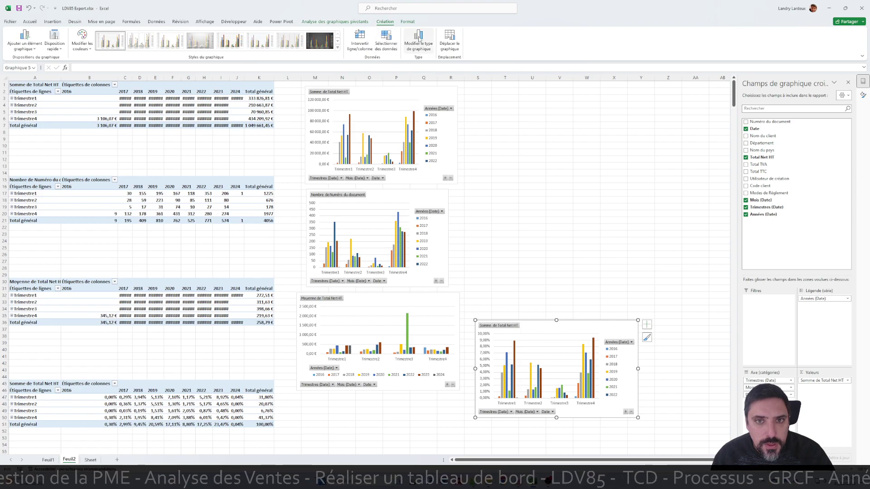
{"action": "left_click", "coordinate": [418, 40]}
{"action": "left_click", "coordinate": [421, 169]}
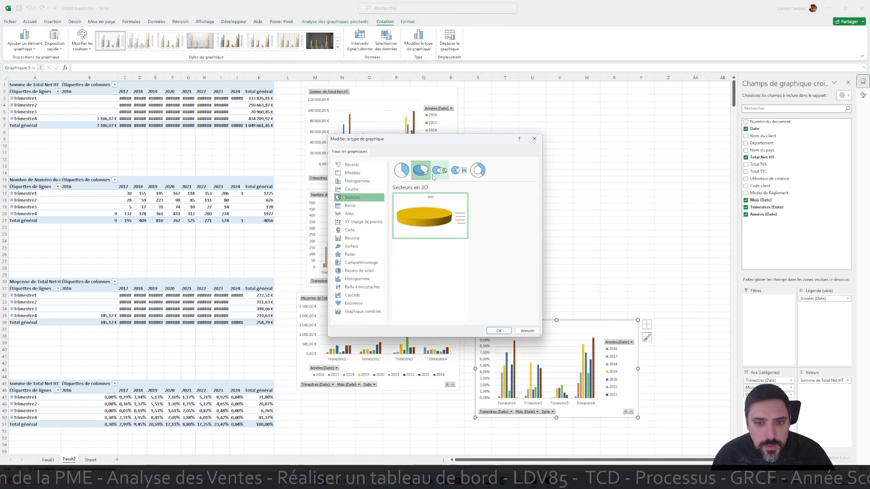
{"action": "left_click", "coordinate": [499, 331]}
Insert a Date timeline for the percentage pivot table starting at A45
{"action": "scroll", "coordinate": [524, 255], "scroll_direction": "down", "scroll_amount": 2}
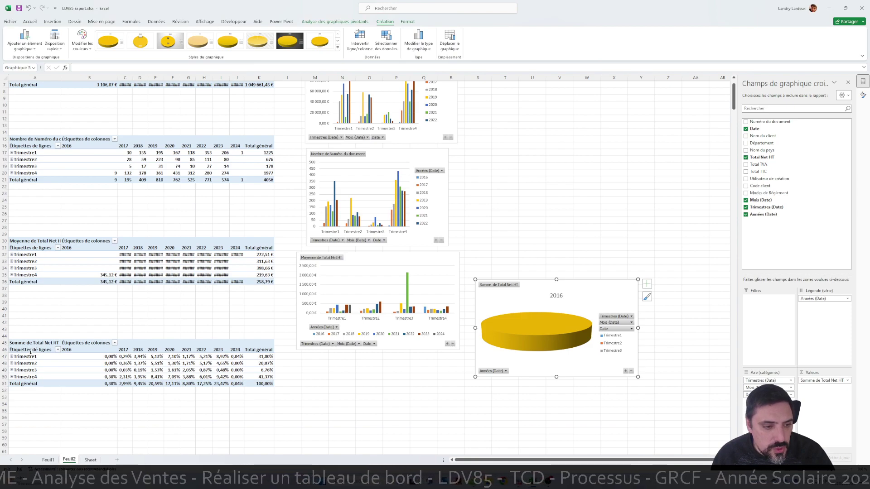
{"action": "left_click", "coordinate": [75, 353]}
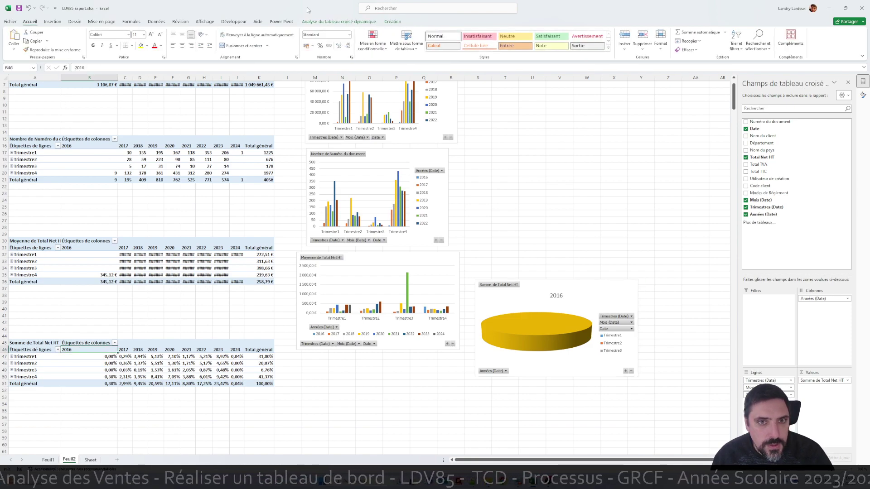
{"action": "left_click", "coordinate": [318, 21]}
{"action": "left_click", "coordinate": [322, 40]}
{"action": "left_click", "coordinate": [431, 252]}
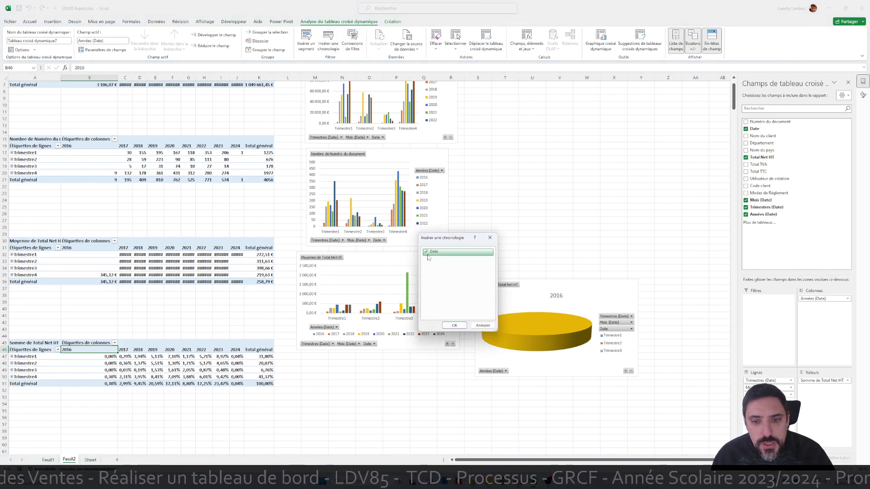
{"action": "left_click", "coordinate": [454, 326]}
Set the Date timeline's level to ANNÉES and select 2022
{"action": "left_click", "coordinate": [427, 260]}
{"action": "left_click", "coordinate": [433, 270]}
{"action": "left_click", "coordinate": [381, 283]}
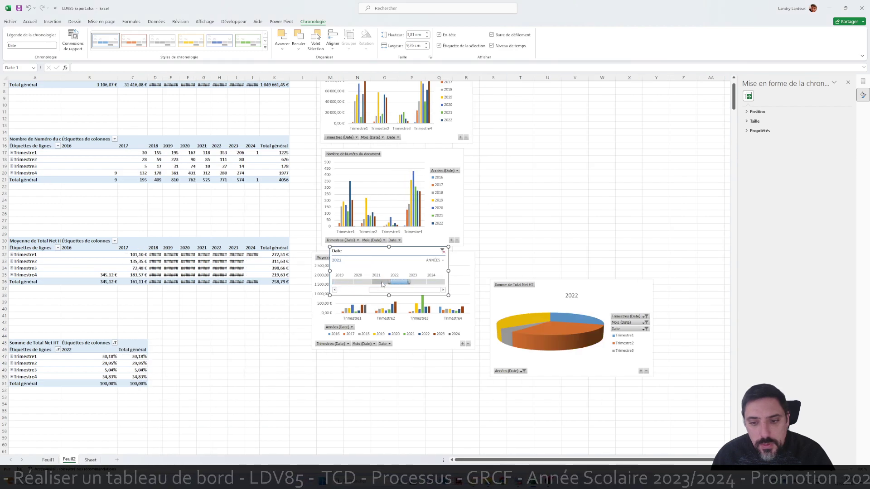
Move the Date timeline between the pivot tables and charts, and connect it to Tableau croisé dynamique4, 5 and 6 on Feuil2
{"action": "left_click_drag", "start_coordinate": [395, 257], "coordinate": [268, 280]}
{"action": "right_click", "coordinate": [267, 278]}
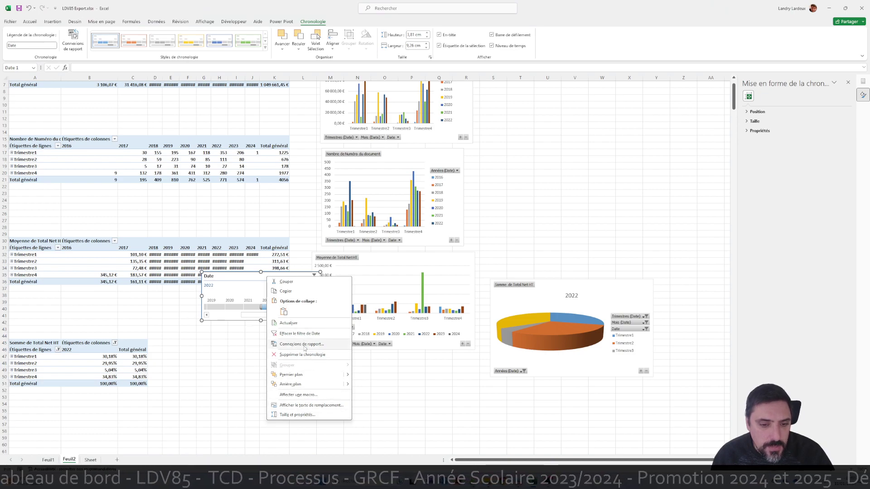
{"action": "key", "text": "Escape"}
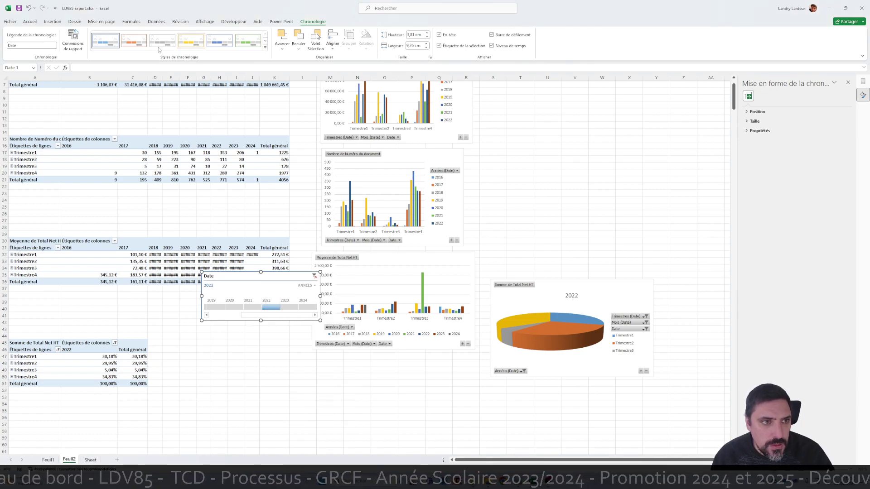
{"action": "left_click", "coordinate": [72, 41]}
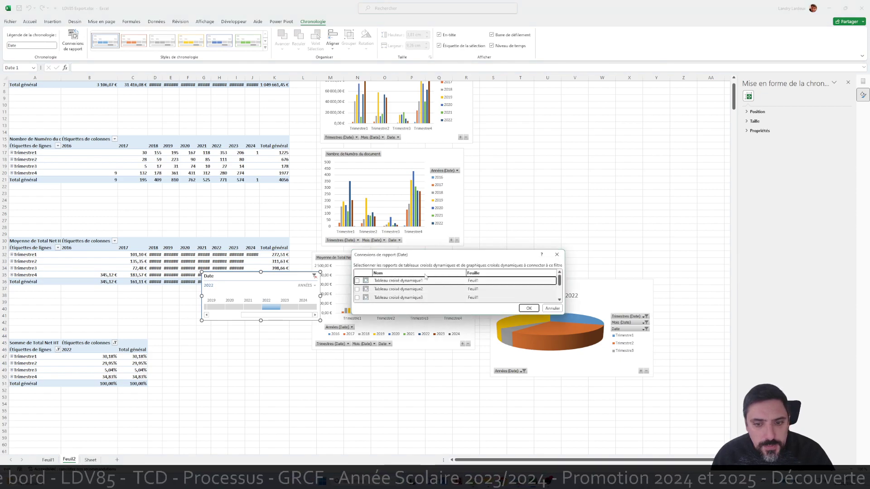
{"action": "left_click_drag", "start_coordinate": [457, 260], "coordinate": [391, 139]}
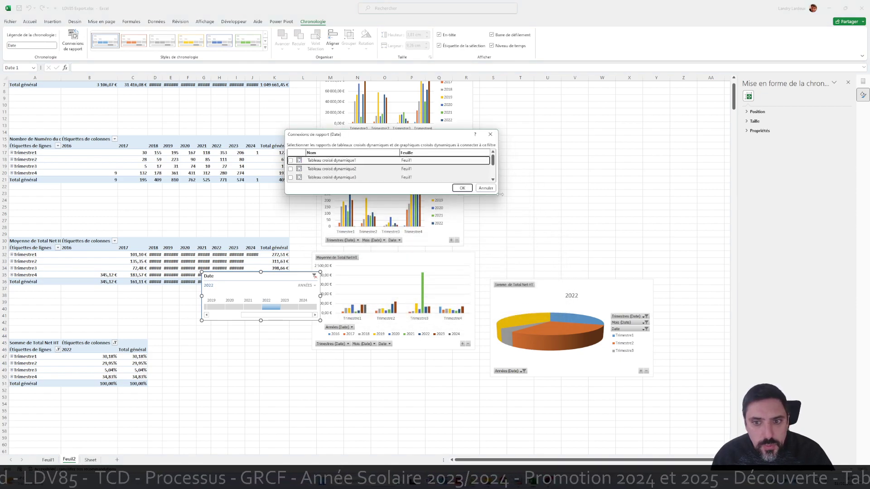
{"action": "left_click_drag", "start_coordinate": [497, 196], "coordinate": [568, 351]}
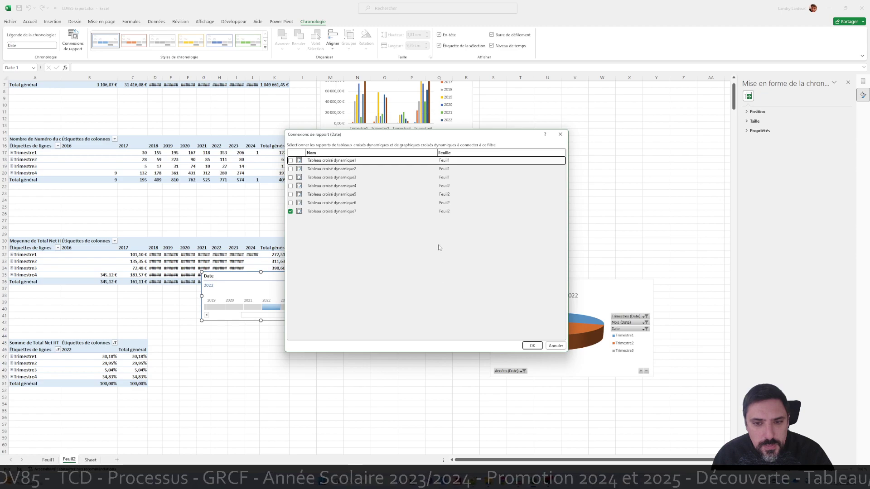
{"action": "left_click", "coordinate": [290, 186]}
{"action": "left_click", "coordinate": [291, 194]}
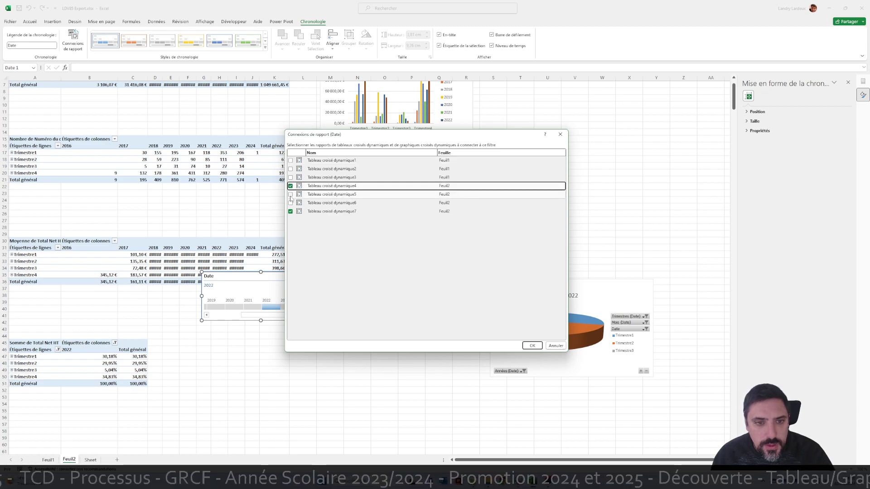
{"action": "left_click", "coordinate": [291, 203]}
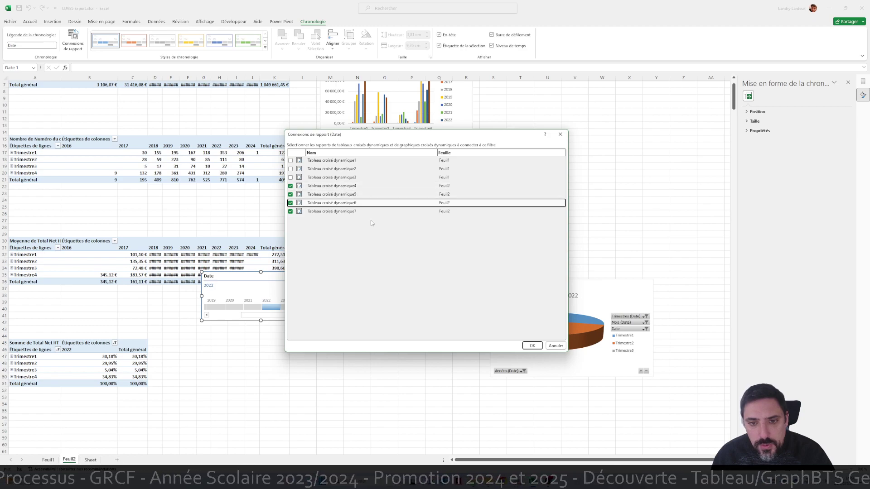
{"action": "left_click", "coordinate": [533, 346]}
Add data labels to the 3D pie chart
{"action": "left_click", "coordinate": [601, 297]}
{"action": "left_click", "coordinate": [385, 22]}
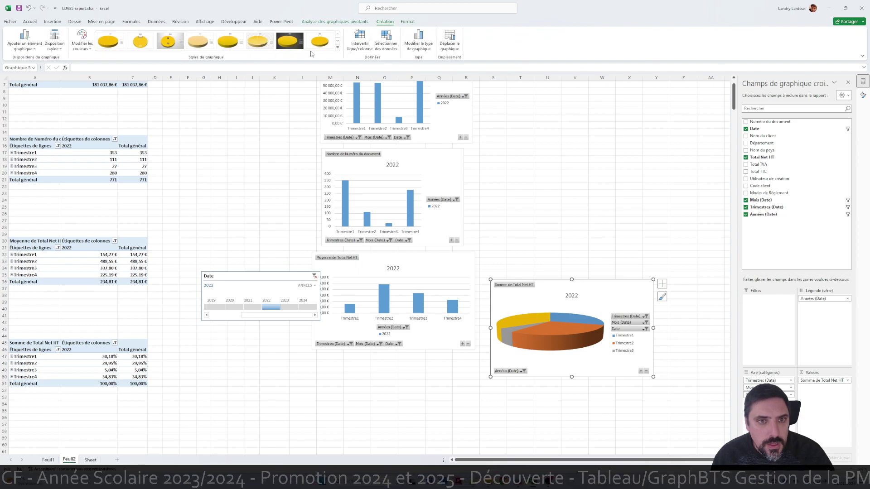
{"action": "left_click", "coordinate": [338, 49]}
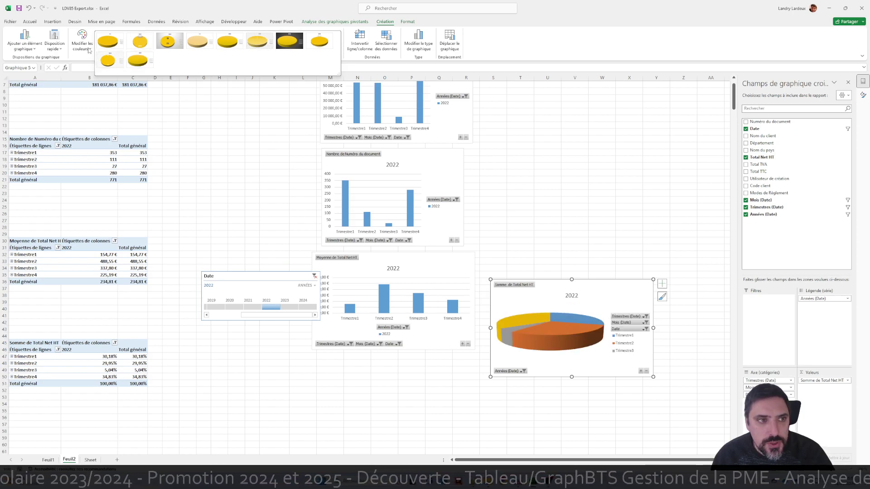
{"action": "left_click", "coordinate": [662, 284]}
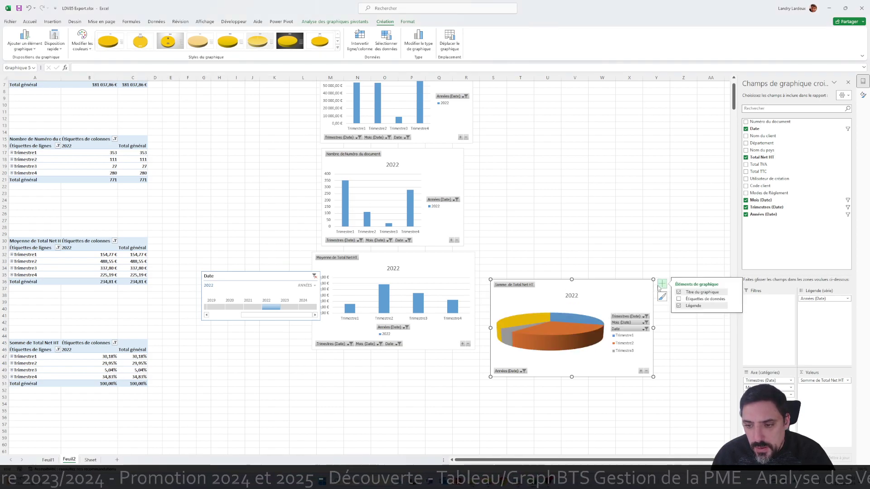
{"action": "left_click", "coordinate": [684, 300]}
Enlarge the 3D pie chart and reposition it next to the Moyenne de Total Net HT chart
{"action": "left_click_drag", "start_coordinate": [592, 286], "coordinate": [545, 209]}
{"action": "left_click_drag", "start_coordinate": [598, 302], "coordinate": [640, 353]}
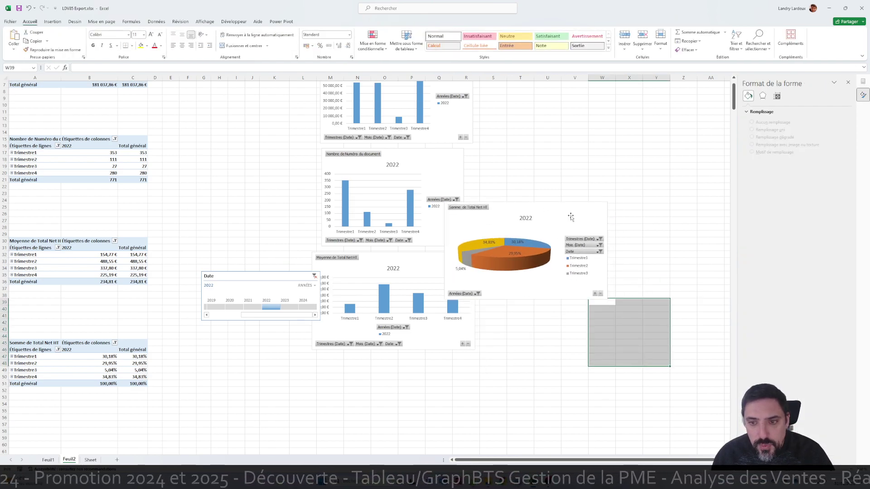
{"action": "left_click", "coordinate": [612, 303]}
{"action": "left_click_drag", "start_coordinate": [607, 299], "coordinate": [629, 340]}
{"action": "left_click_drag", "start_coordinate": [562, 218], "coordinate": [541, 255]}
Extend the Date timeline's selection to 2022 - 2023, and clear its filter to cover all periods
{"action": "left_click_drag", "start_coordinate": [290, 309], "coordinate": [272, 309]}
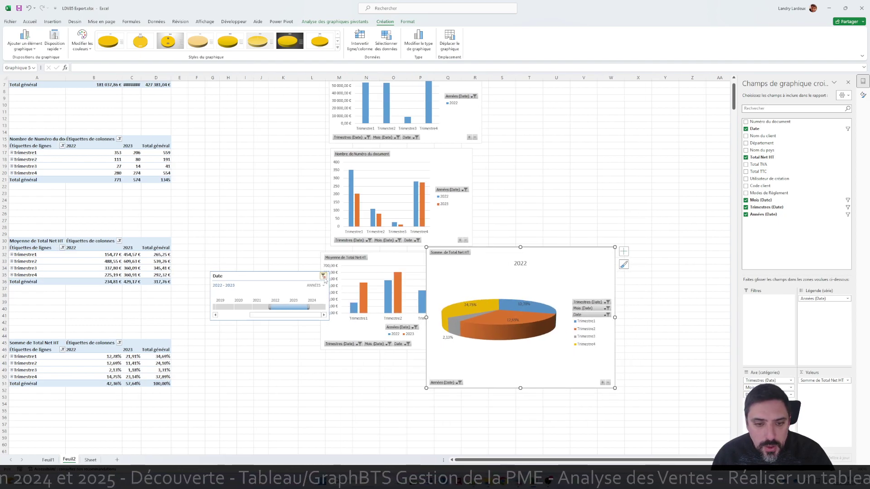
{"action": "left_click", "coordinate": [324, 276]}
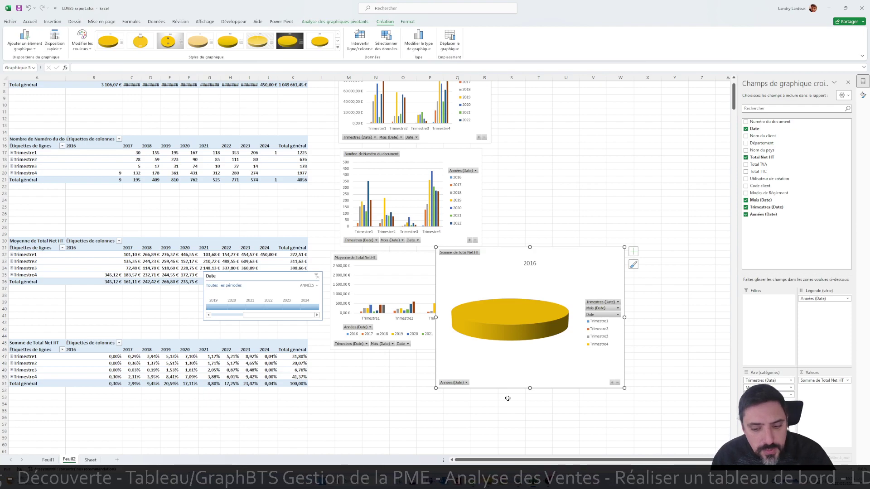
Examine the quarterly and country sections on the TABLEAU DE BORD sheet of LDV85 Export Correction, and return to the LDV85 Export workbook
{"action": "left_click", "coordinate": [569, 426]}
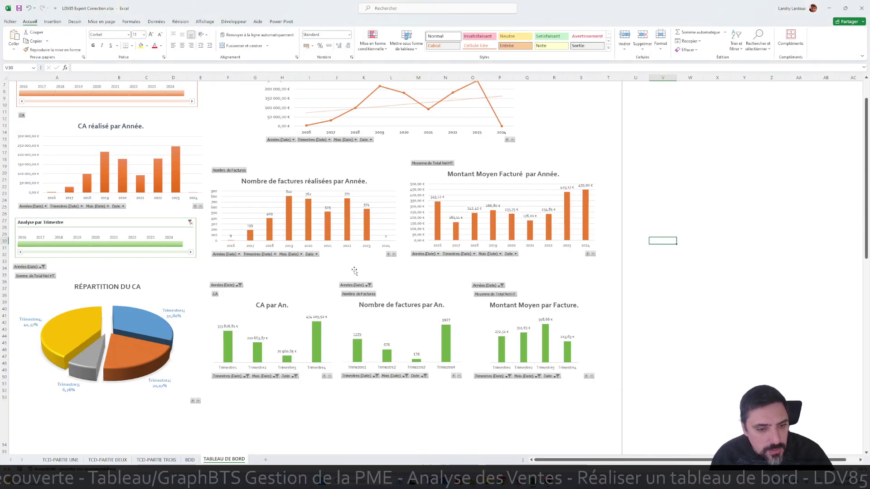
{"action": "scroll", "coordinate": [353, 269], "scroll_direction": "down", "scroll_amount": 3}
{"action": "scroll", "coordinate": [369, 247], "scroll_direction": "down", "scroll_amount": 13}
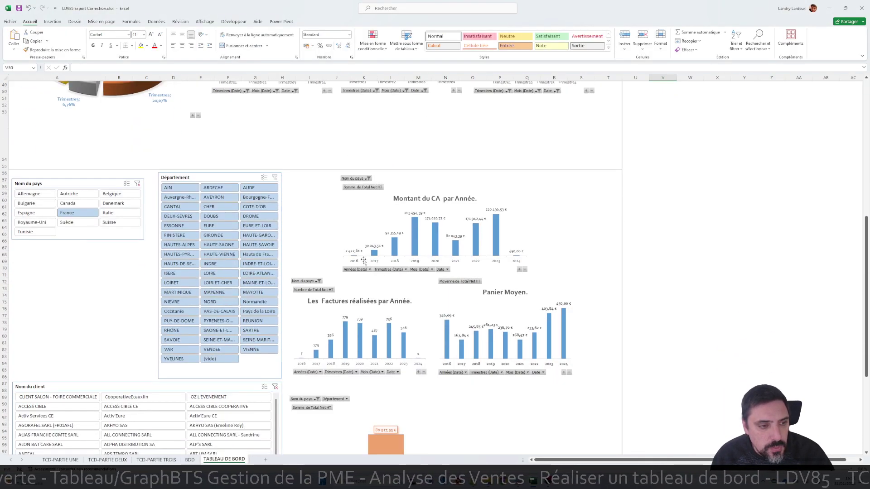
{"action": "scroll", "coordinate": [203, 252], "scroll_direction": "up", "scroll_amount": 2}
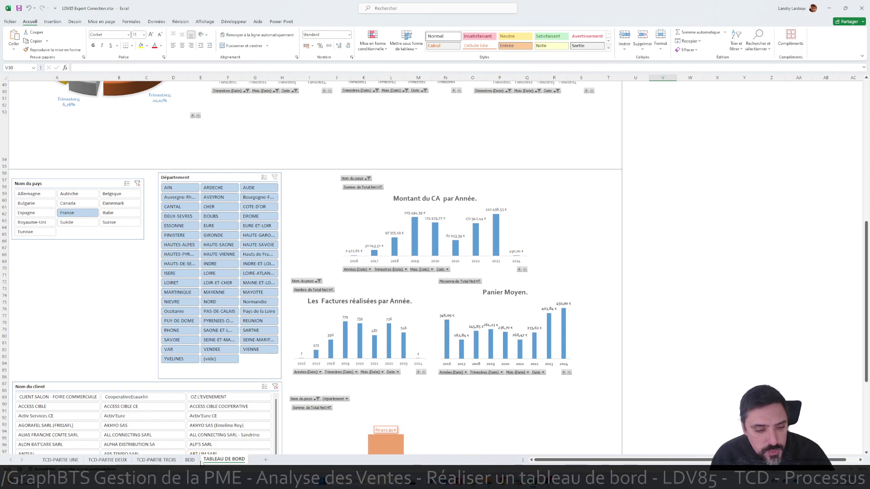
{"action": "mouse_move", "coordinate": [534, 482]}
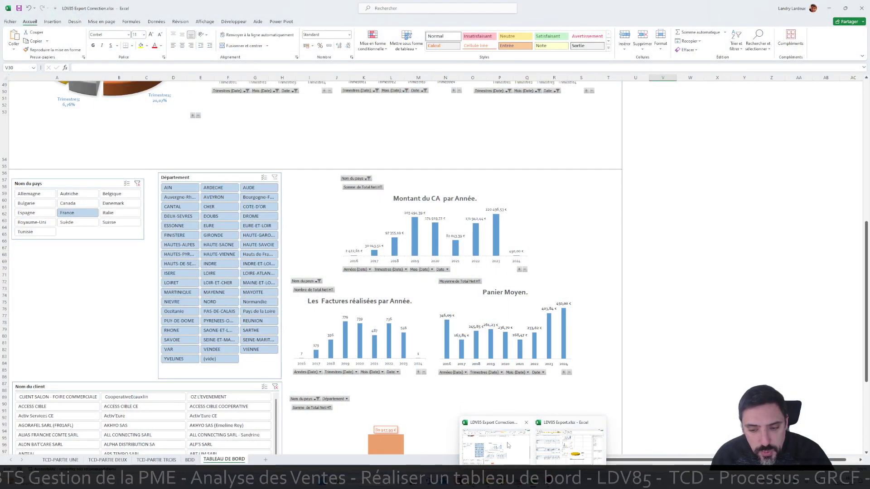
{"action": "left_click", "coordinate": [562, 446]}
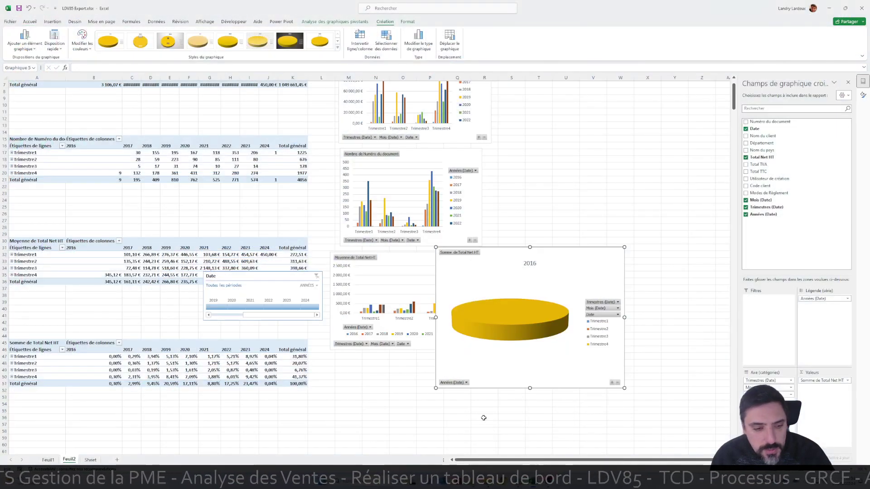
Create a pivot chart on a new worksheet from the invoice data on the Sheet worksheet
{"action": "left_click", "coordinate": [90, 460]}
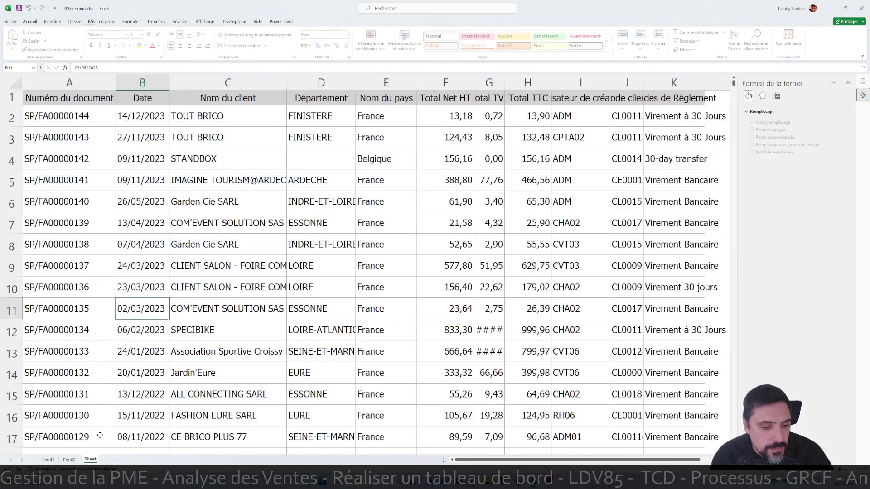
{"action": "left_click", "coordinate": [52, 22]}
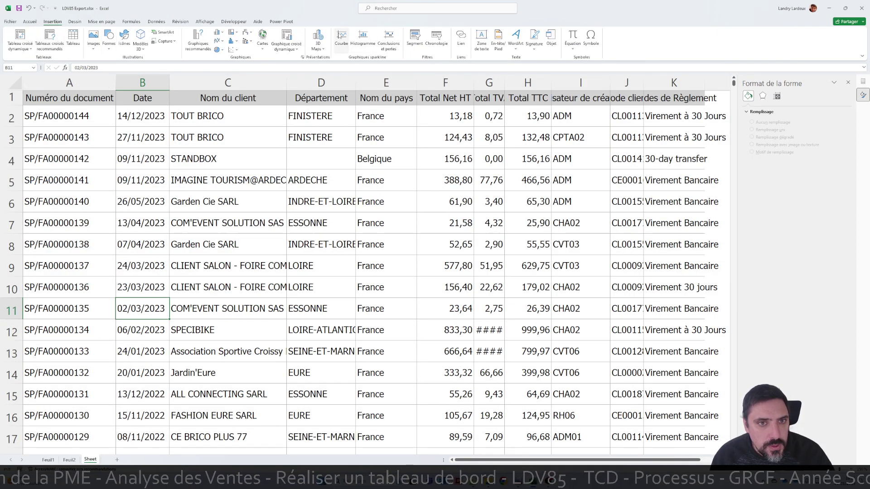
{"action": "left_click", "coordinate": [286, 36]}
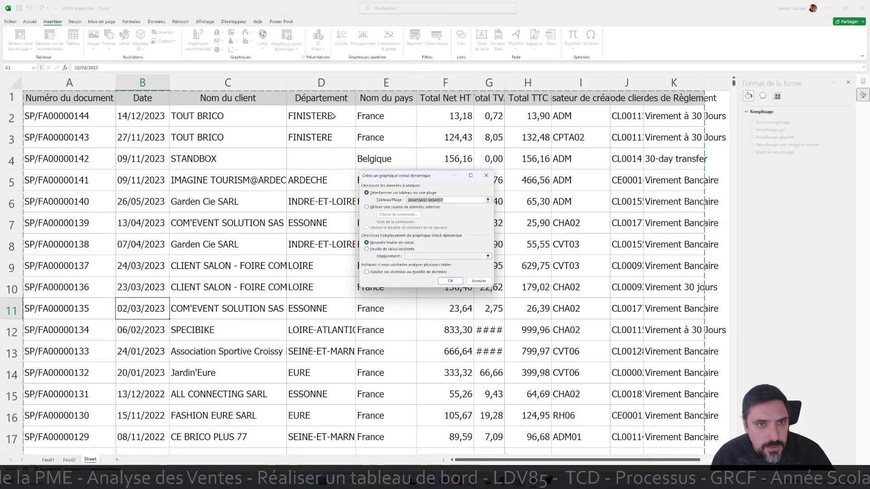
{"action": "left_click", "coordinate": [451, 281]}
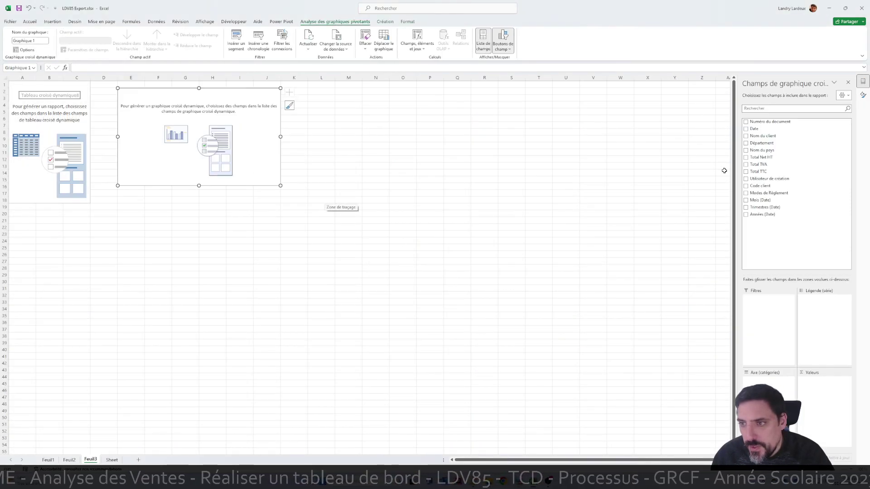
Add the Date, Nom du pays and Total Net HT fields to the new pivot chart
{"action": "left_click", "coordinate": [747, 129]}
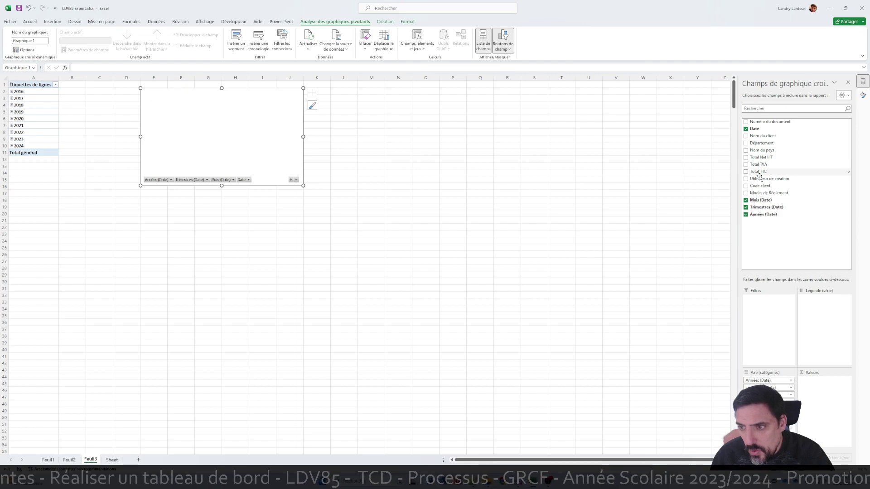
{"action": "left_click", "coordinate": [746, 150]}
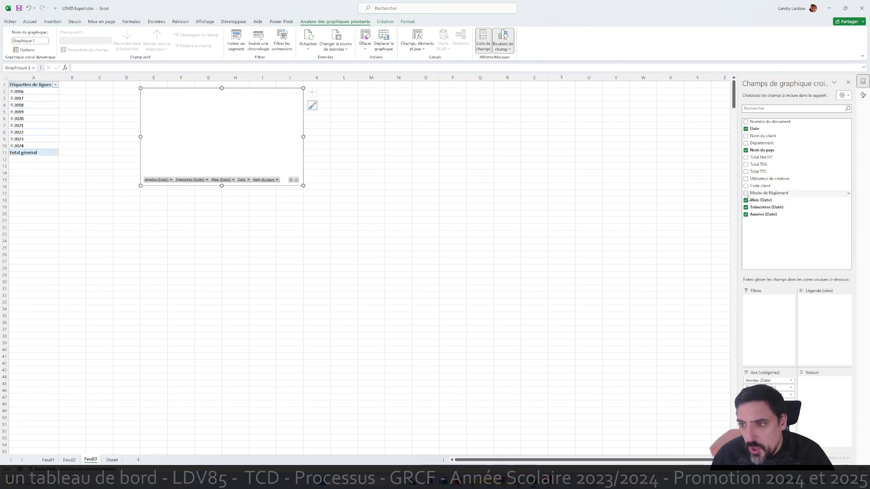
{"action": "left_click", "coordinate": [746, 157]}
Set the number format of the Somme de Total Net HT value field to Monétaire
{"action": "left_click", "coordinate": [822, 380]}
{"action": "left_click", "coordinate": [784, 344]}
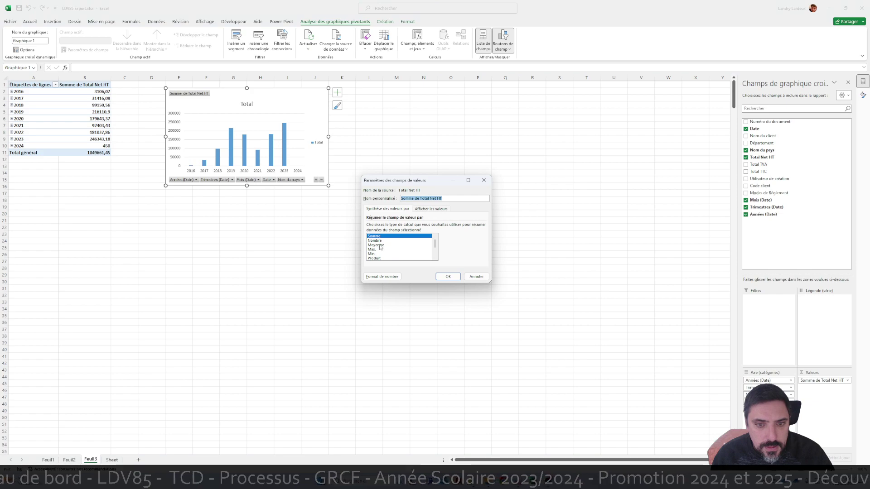
{"action": "left_click", "coordinate": [381, 277]}
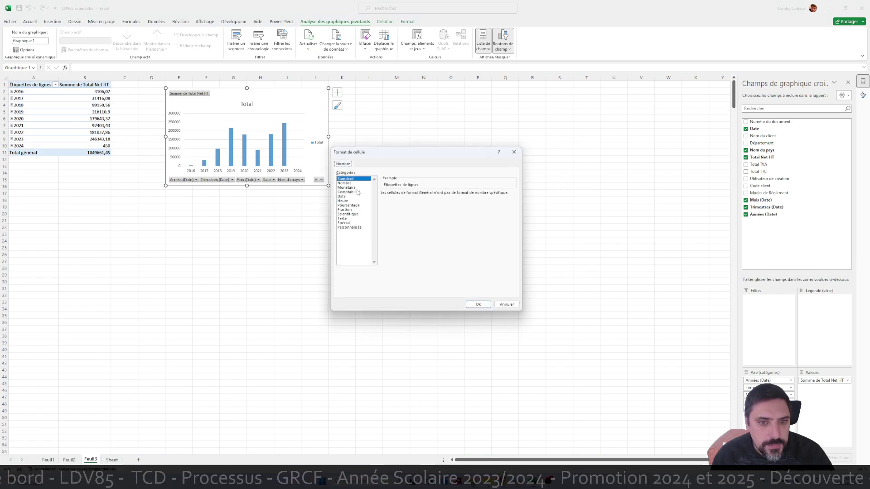
{"action": "left_click", "coordinate": [357, 192]}
{"action": "left_click", "coordinate": [478, 304]}
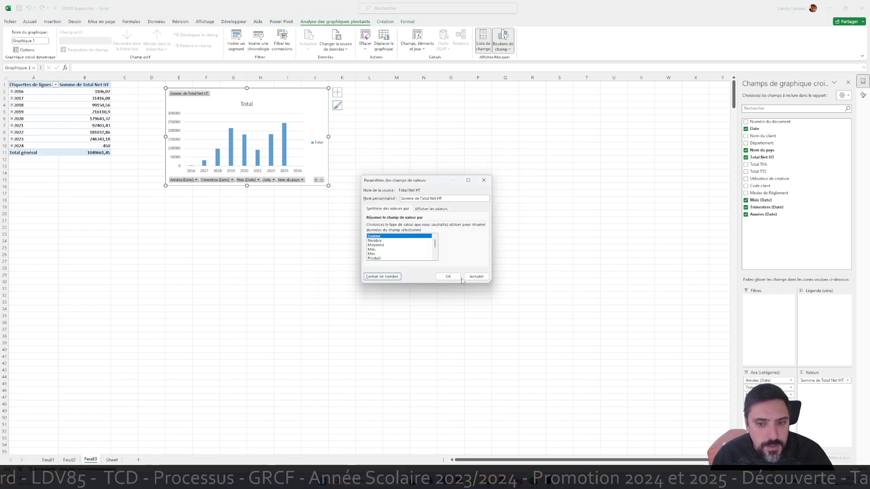
{"action": "left_click", "coordinate": [449, 276]}
{"action": "left_click", "coordinate": [423, 214]}
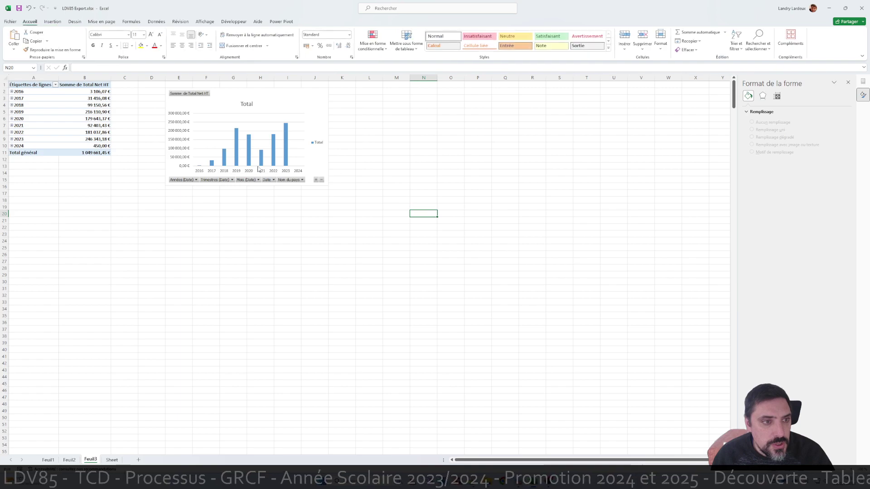
Move Nom du pays from the chart's axis to its legend and place the chart beside the pivot table, clear of its columns
{"action": "left_click", "coordinate": [265, 92]}
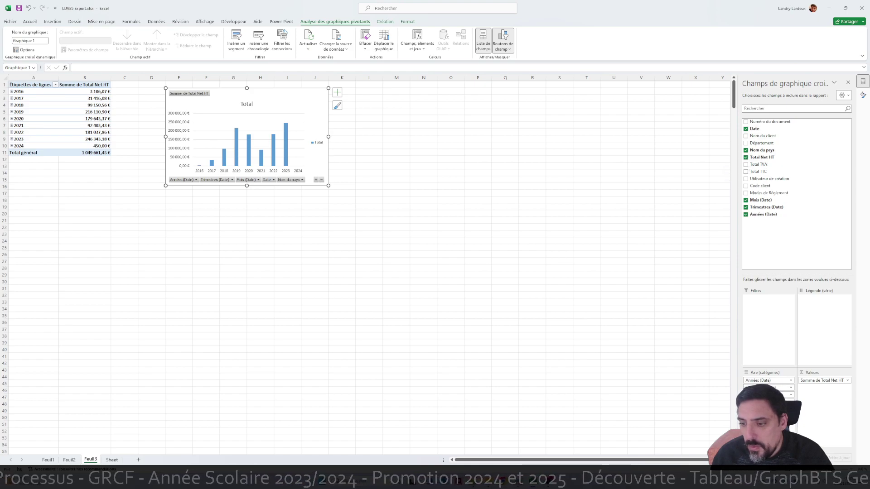
{"action": "left_click_drag", "start_coordinate": [768, 409], "coordinate": [816, 340]}
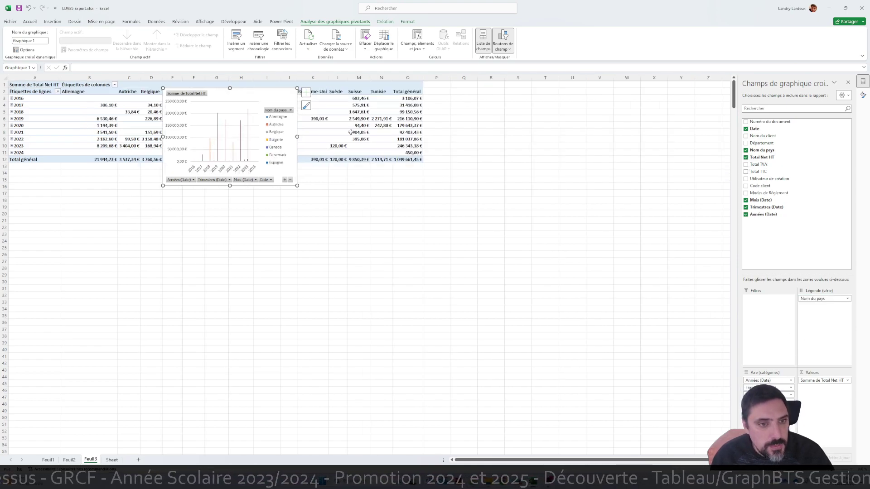
{"action": "left_click_drag", "start_coordinate": [271, 95], "coordinate": [566, 107]}
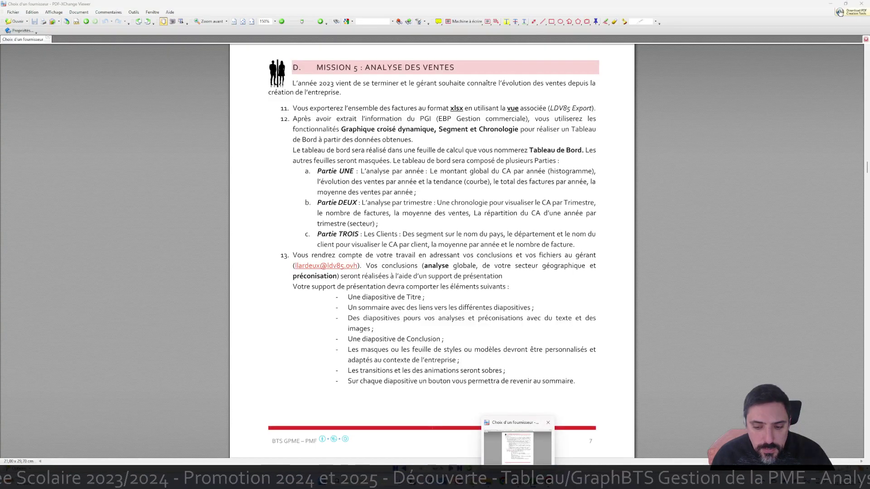
Return to the LDV85 Export workbook and insert a Nom du pays slicer for the pivot table on Feuil3
{"action": "mouse_move", "coordinate": [532, 480]}
{"action": "left_click", "coordinate": [495, 455]}
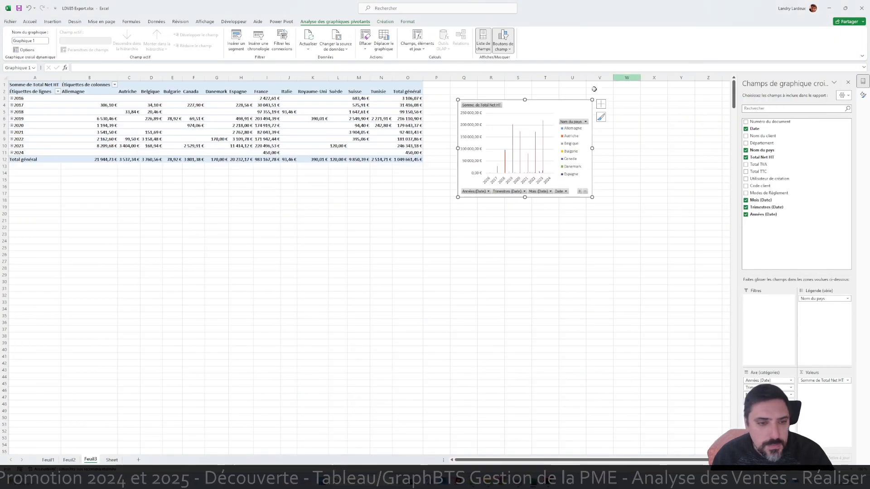
{"action": "left_click", "coordinate": [172, 131]}
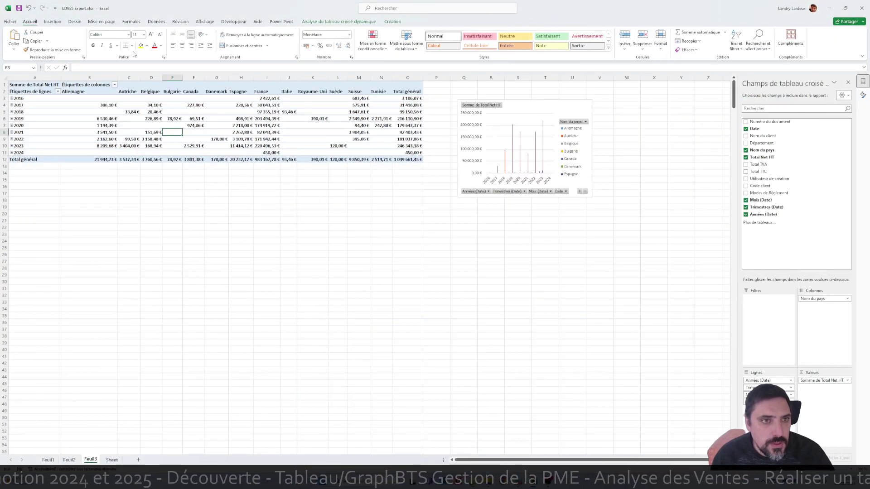
{"action": "left_click", "coordinate": [104, 93]}
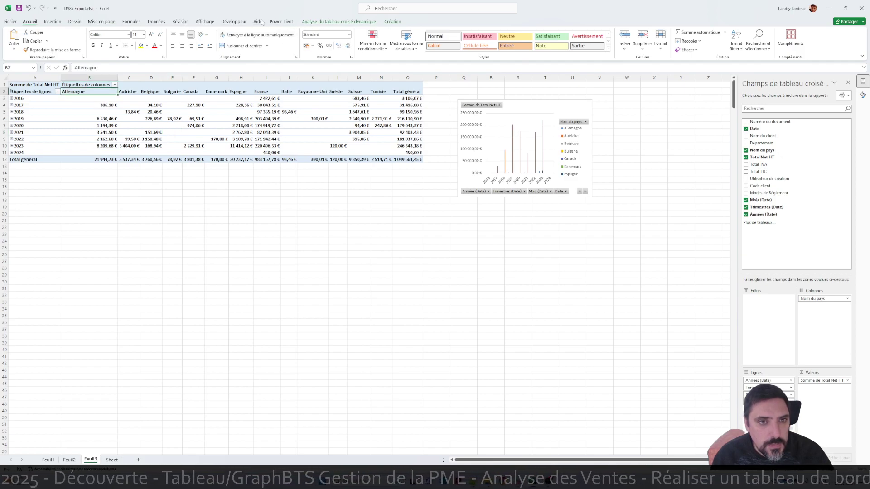
{"action": "left_click", "coordinate": [339, 21]}
{"action": "left_click", "coordinate": [307, 41]}
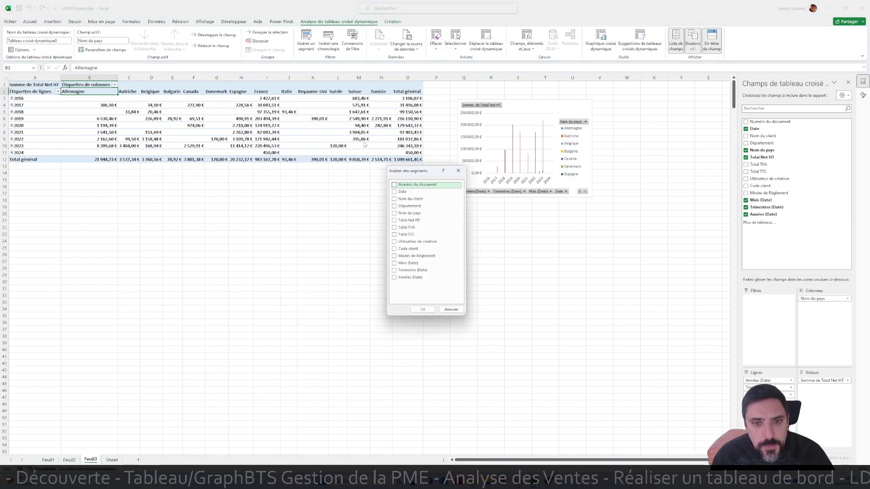
{"action": "left_click", "coordinate": [394, 213]}
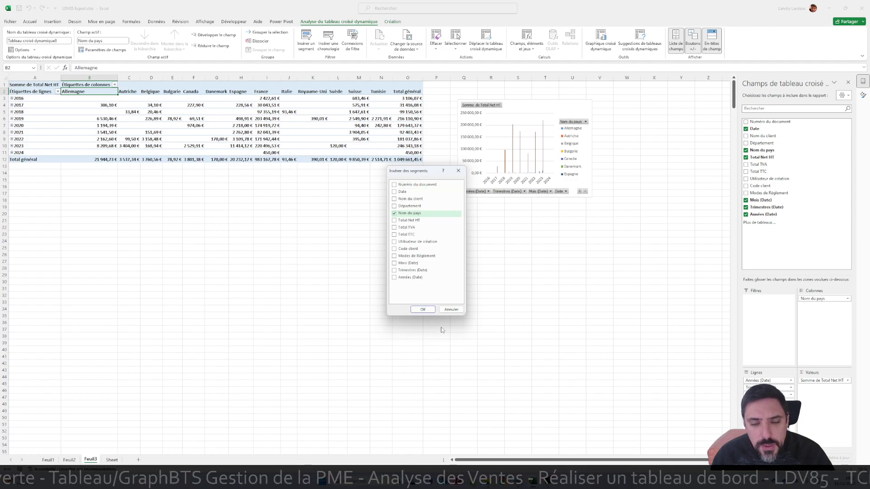
{"action": "left_click", "coordinate": [423, 310]}
Arrange the Nom du pays slicer in 4 columns, widen it to about 14.5 cm and position it over the pivot table
{"action": "left_click_drag", "start_coordinate": [361, 233], "coordinate": [323, 106]}
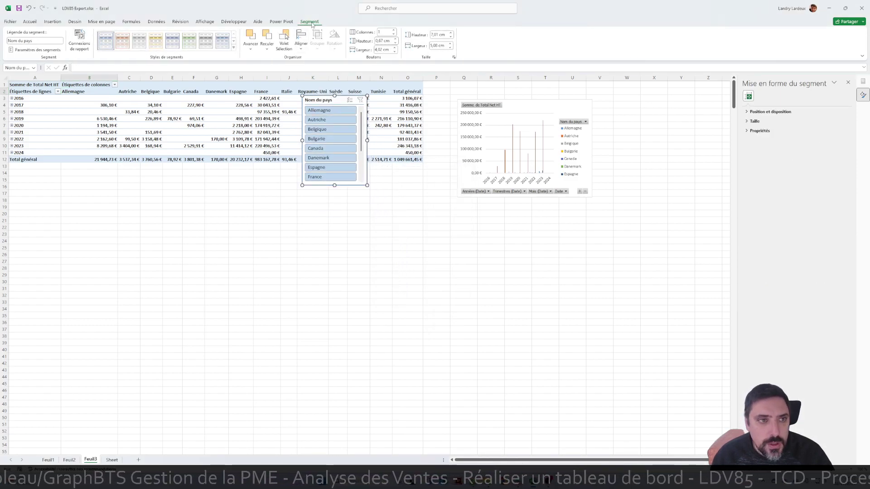
{"action": "left_click", "coordinate": [394, 31]}
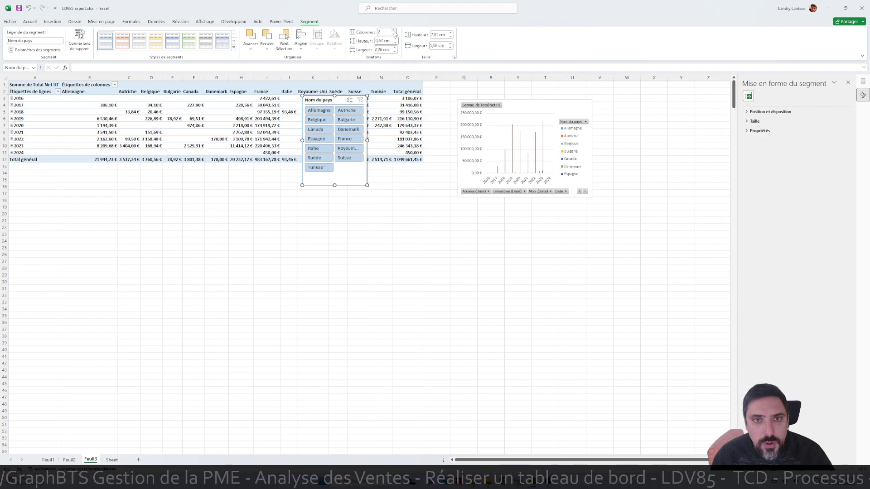
{"action": "left_click", "coordinate": [394, 30]}
{"action": "left_click", "coordinate": [393, 31]}
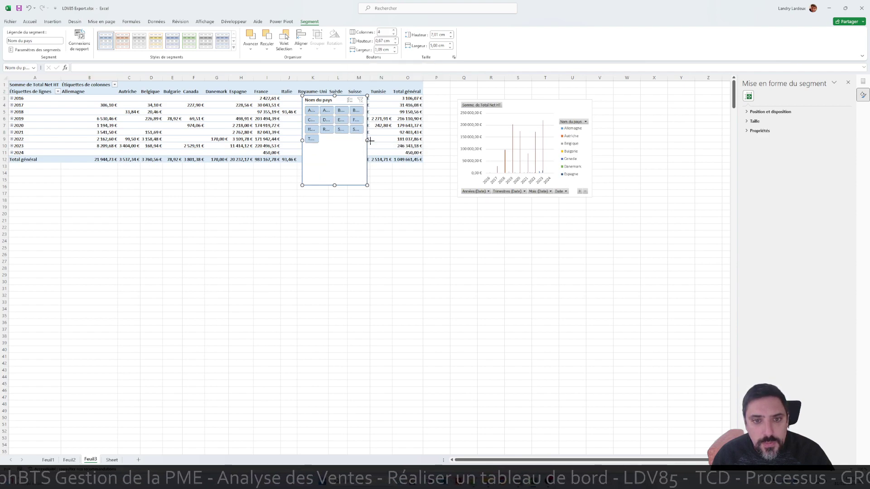
{"action": "left_click_drag", "start_coordinate": [367, 140], "coordinate": [488, 140]}
{"action": "left_click_drag", "start_coordinate": [422, 103], "coordinate": [314, 104]}
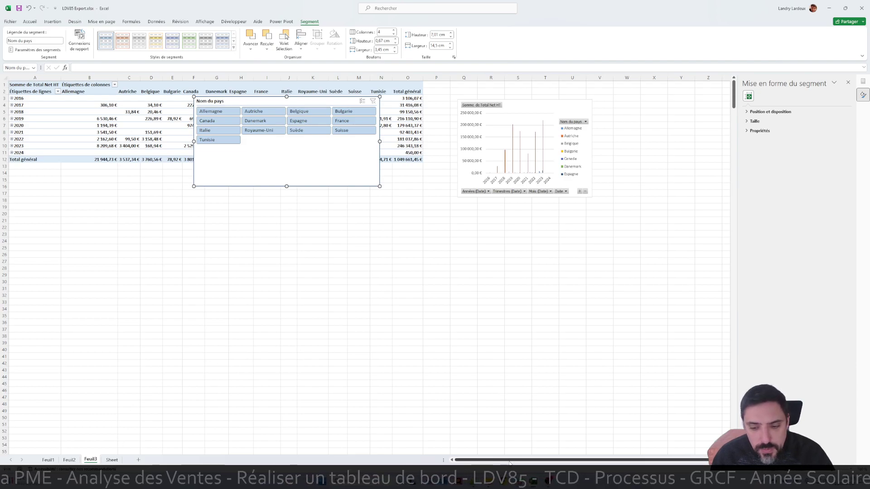
Examine the country, department and client section of TABLEAU DE BORD in LDV85 Export Correction.xlsx, and return to LDV85 Export.xlsx
{"action": "mouse_move", "coordinate": [533, 481]}
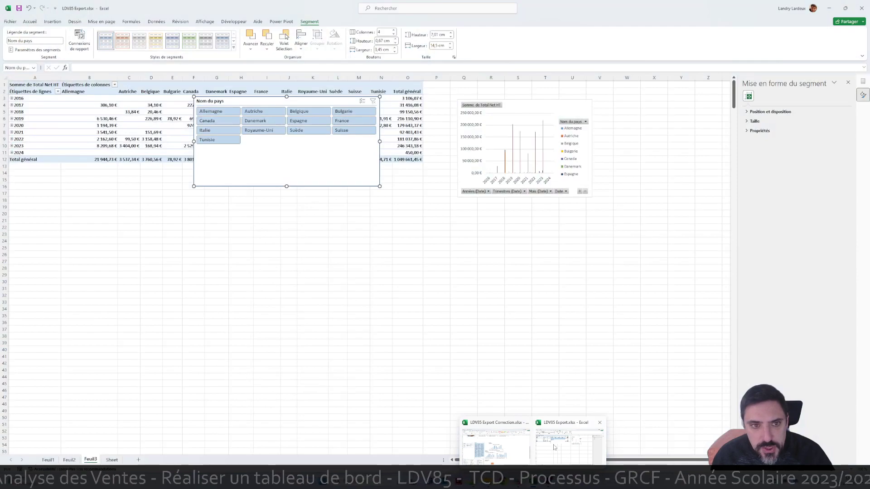
{"action": "left_click", "coordinate": [554, 447]}
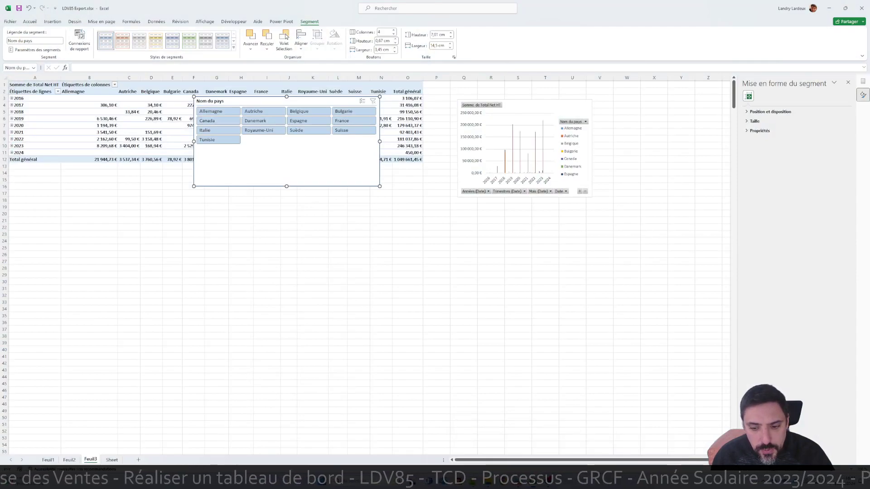
{"action": "mouse_move", "coordinate": [533, 482]}
{"action": "left_click", "coordinate": [506, 455]}
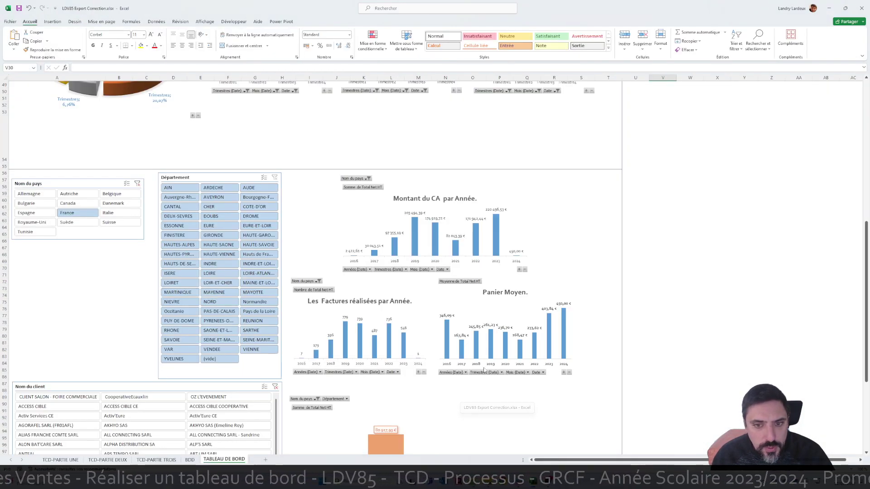
{"action": "scroll", "coordinate": [470, 342], "scroll_direction": "down", "scroll_amount": 3}
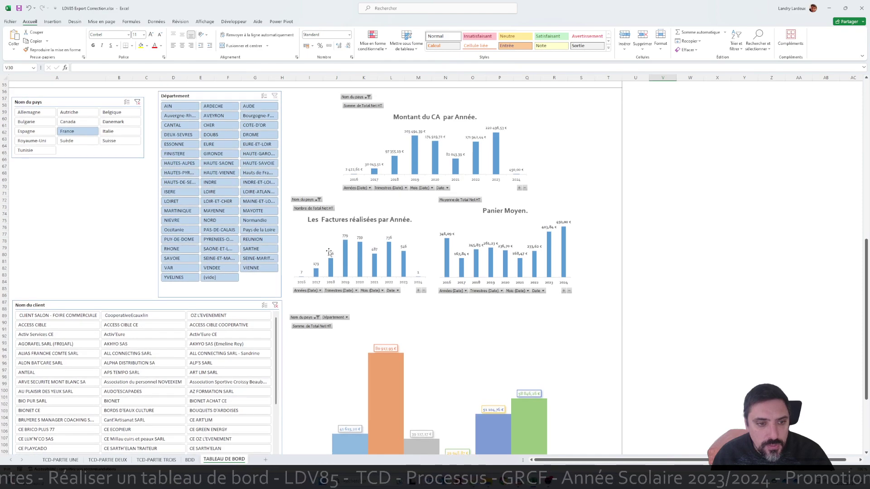
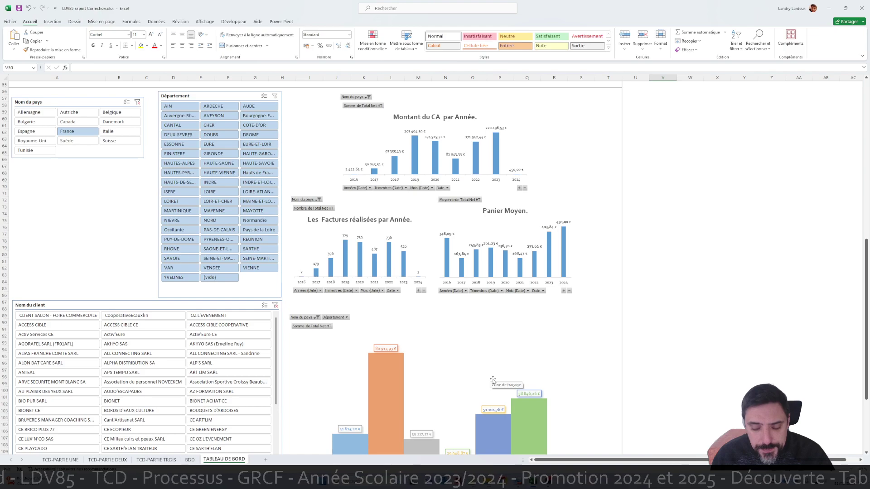
{"action": "mouse_move", "coordinate": [533, 481]}
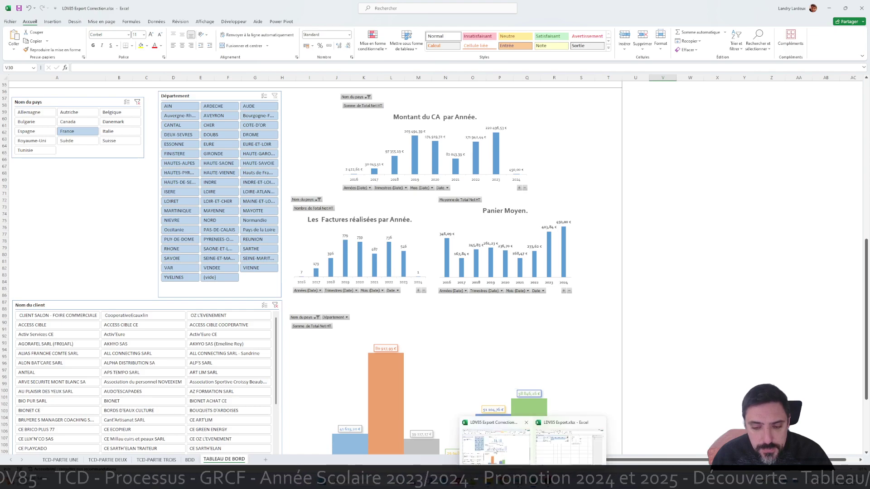
{"action": "left_click", "coordinate": [570, 449]}
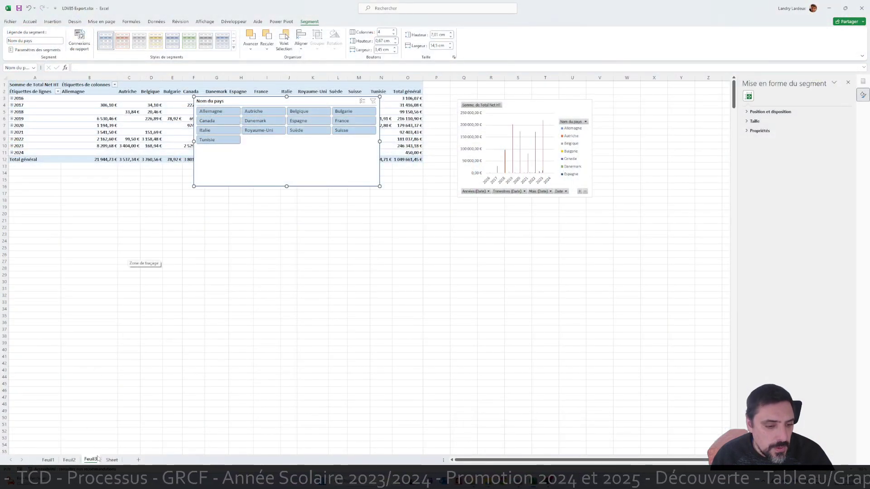
Create a second pivot chart from the Sheet data, placed on the existing Feuil3 worksheet at cell A20
{"action": "left_click", "coordinate": [112, 460]}
{"action": "left_click", "coordinate": [53, 21]}
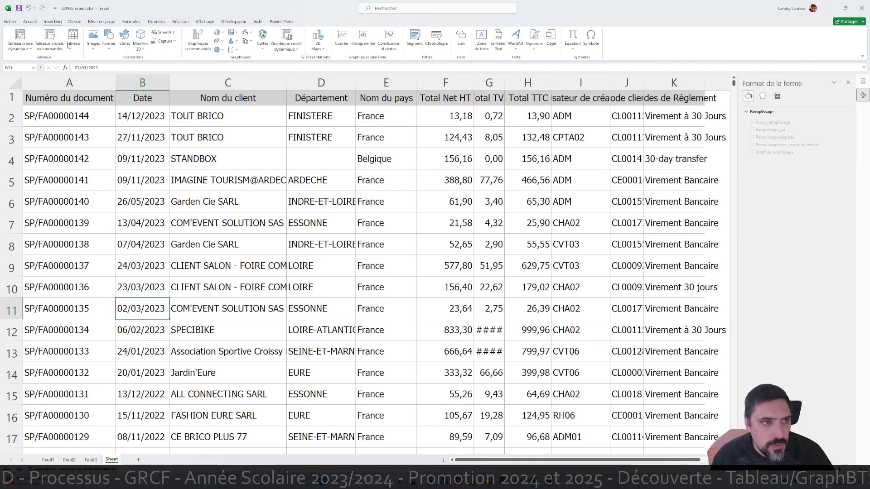
{"action": "left_click", "coordinate": [286, 38]}
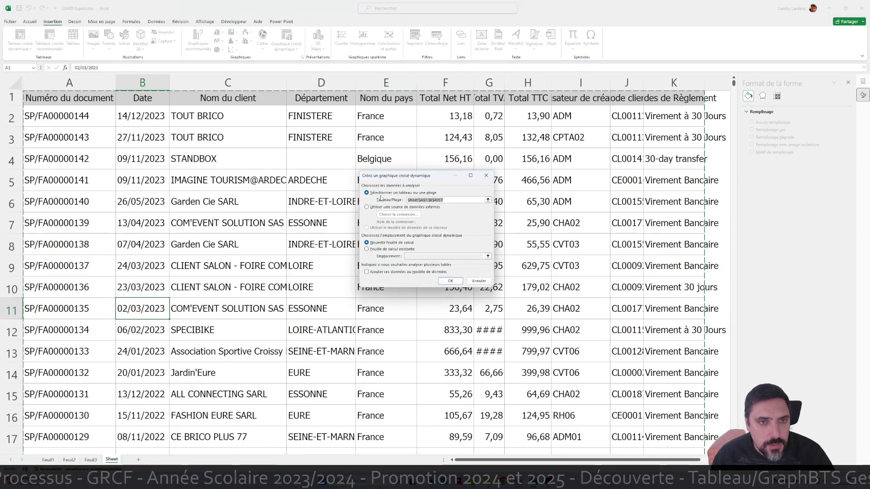
{"action": "left_click", "coordinate": [488, 256]}
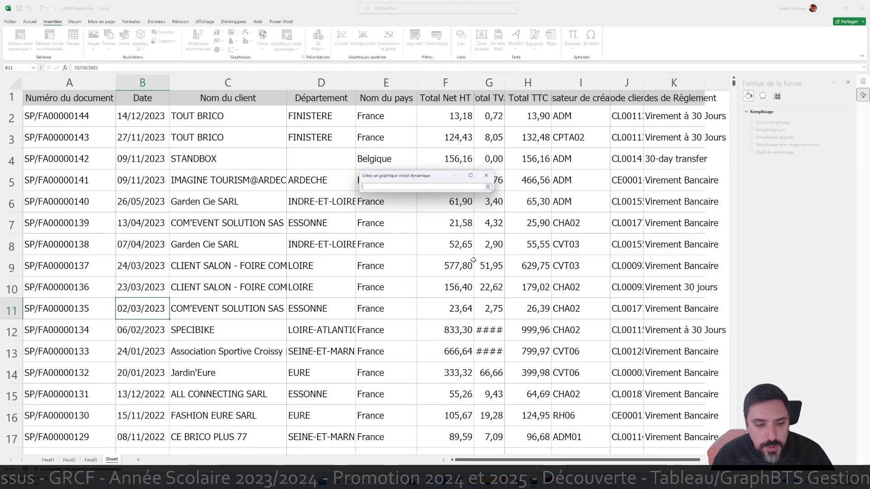
{"action": "left_click", "coordinate": [91, 460]}
{"action": "left_click", "coordinate": [19, 215]}
{"action": "left_click", "coordinate": [488, 186]}
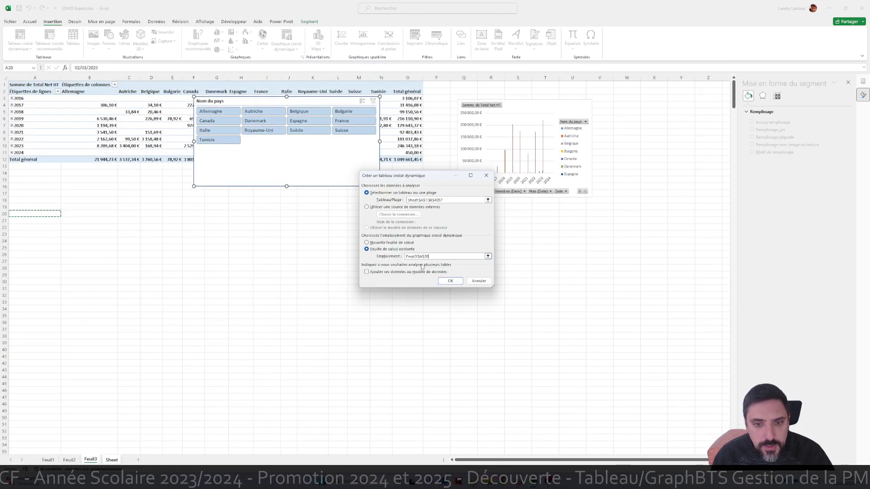
{"action": "left_click", "coordinate": [445, 280]}
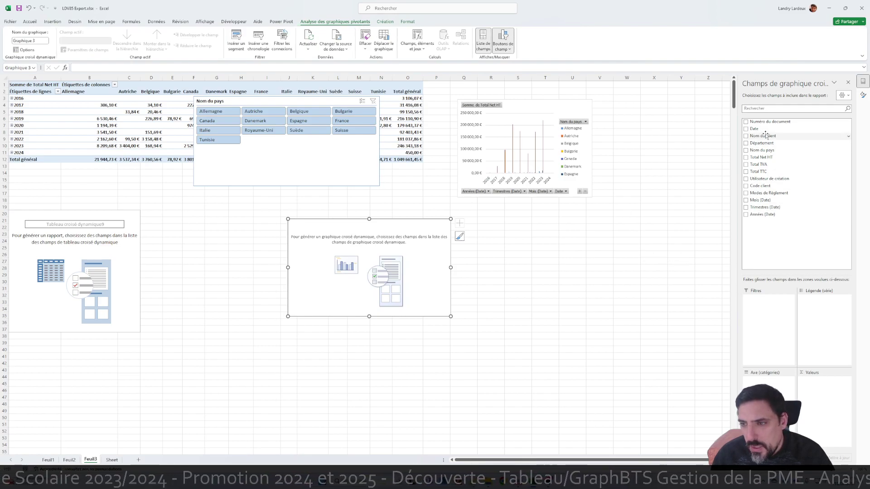
Set the second pivot chart's axis to Date and its values to Total Net HT, summarized by Nombre
{"action": "left_click_drag", "start_coordinate": [756, 129], "coordinate": [767, 370]}
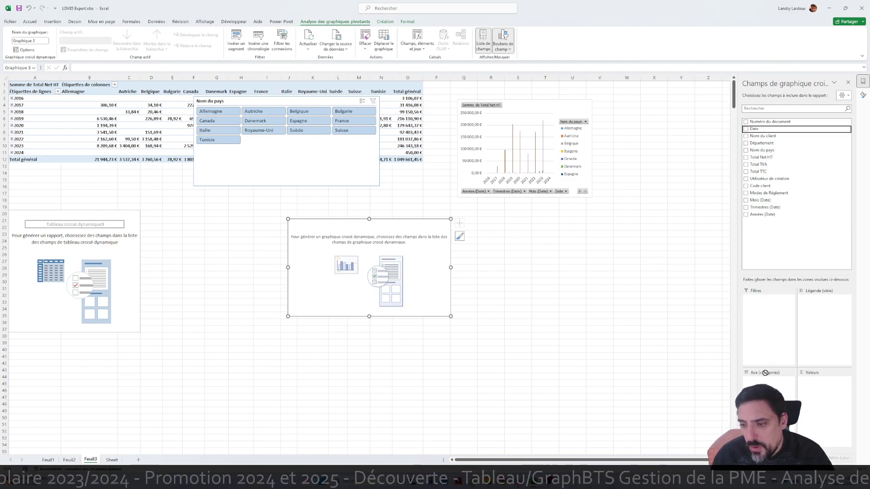
{"action": "left_click", "coordinate": [746, 130]}
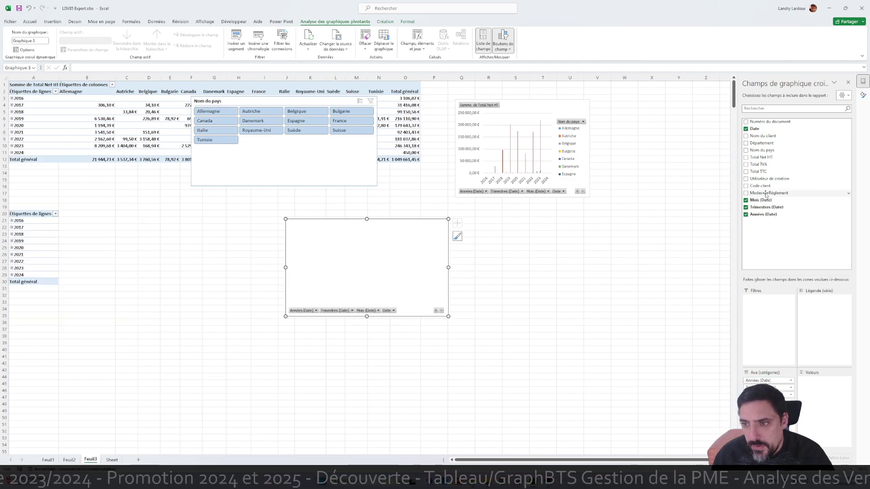
{"action": "left_click_drag", "start_coordinate": [769, 162], "coordinate": [826, 385]}
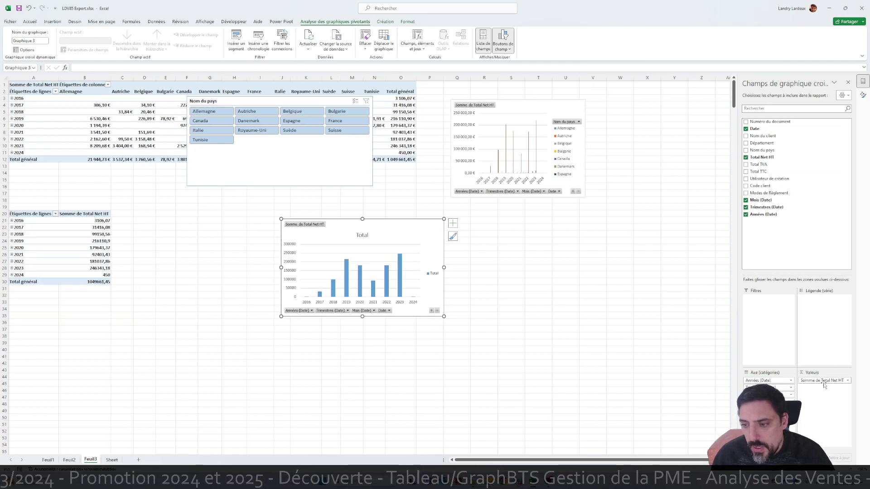
{"action": "left_click", "coordinate": [374, 240]}
{"action": "left_click", "coordinate": [447, 277]}
Add Nom du pays as the second pivot chart's legend series and place the chart directly below the first chart
{"action": "left_click_drag", "start_coordinate": [392, 228], "coordinate": [292, 210]}
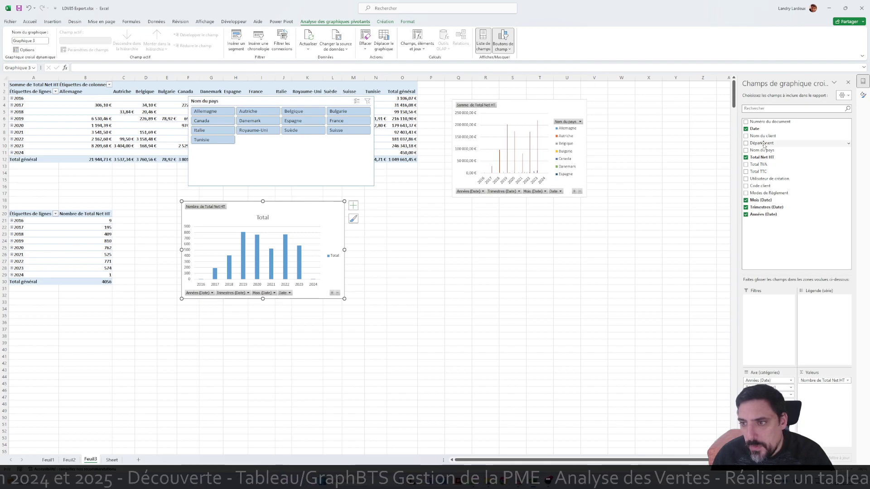
{"action": "left_click_drag", "start_coordinate": [770, 150], "coordinate": [820, 295]}
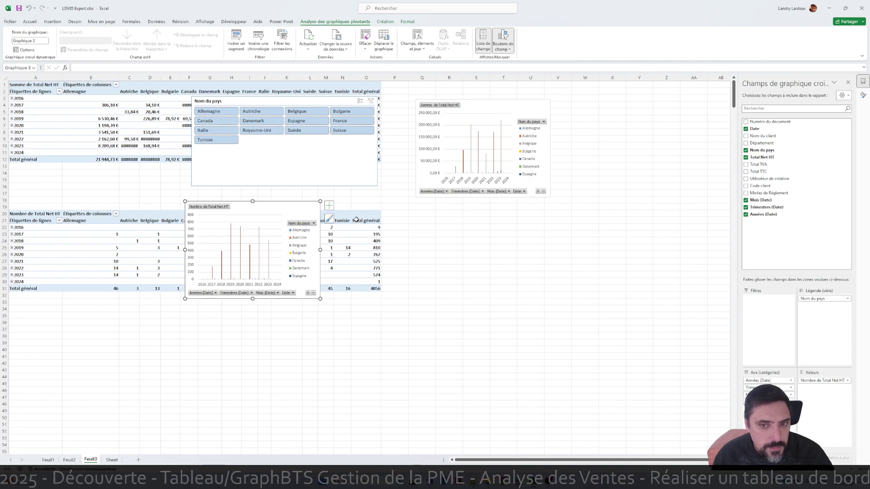
{"action": "left_click_drag", "start_coordinate": [294, 213], "coordinate": [518, 223]}
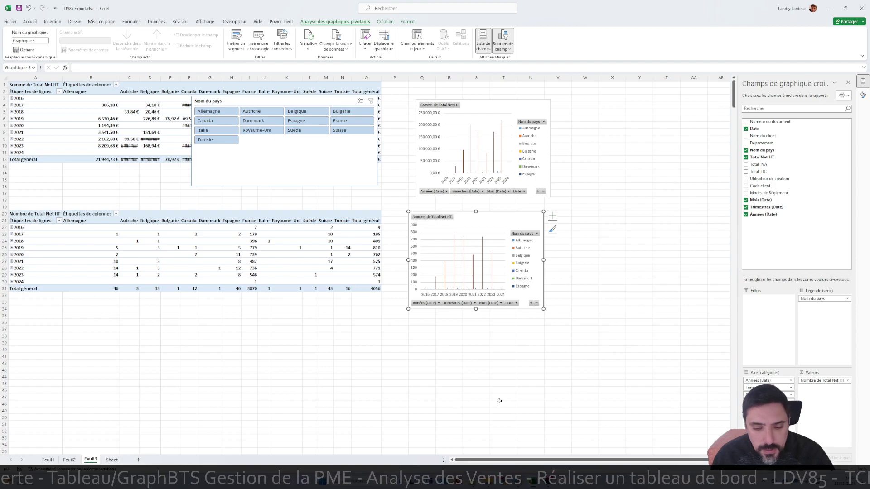
Examine the yearly charts on TABLEAU DE BORD in LDV85 Export Correction.xlsx, and return to LDV85 Export.xlsx
{"action": "mouse_move", "coordinate": [533, 482]}
{"action": "left_click", "coordinate": [497, 428]}
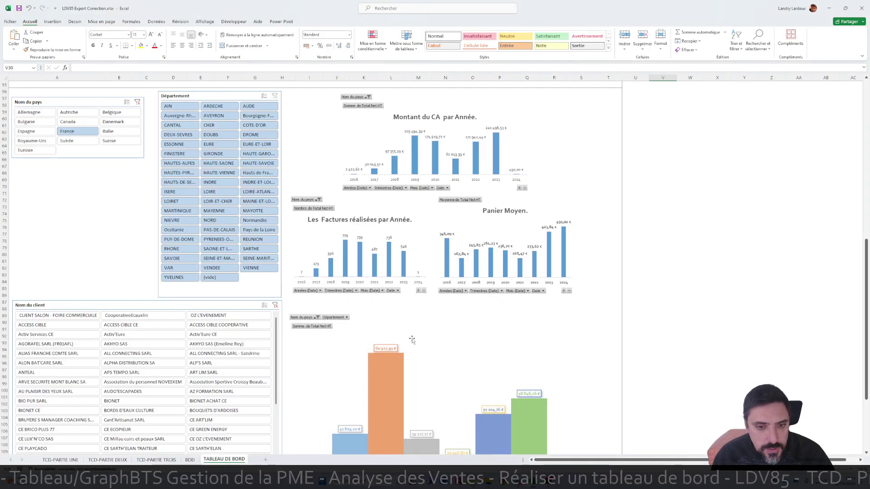
{"action": "scroll", "coordinate": [317, 313], "scroll_direction": "up", "scroll_amount": 1}
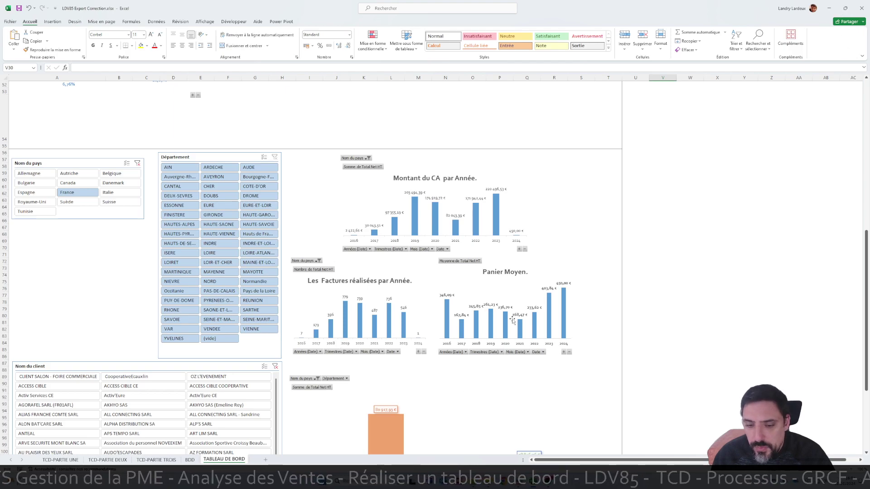
{"action": "mouse_move", "coordinate": [533, 481]}
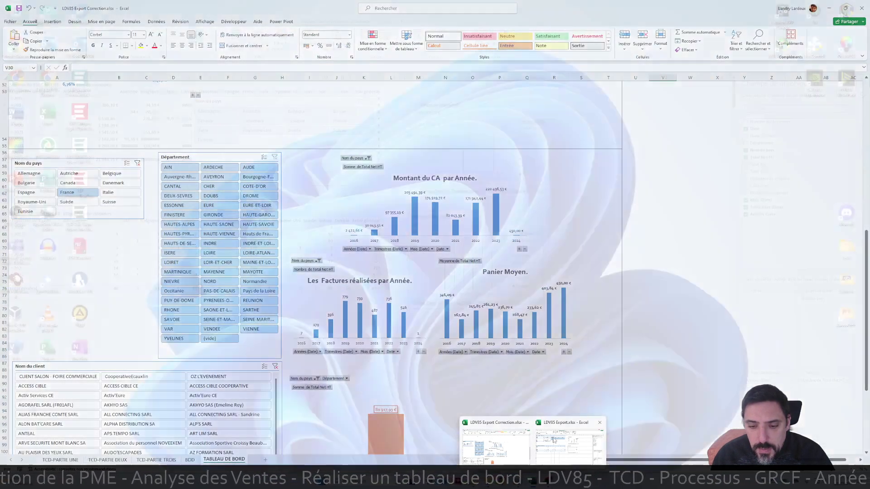
{"action": "left_click", "coordinate": [570, 442]}
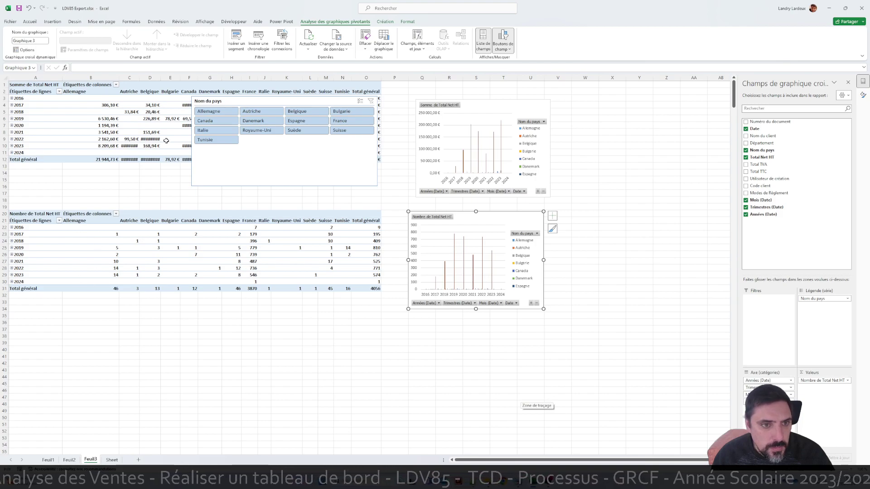
Create a third pivot chart from the Sheet data, placed on the existing Feuil3 worksheet at cell A40
{"action": "left_click", "coordinate": [342, 180]}
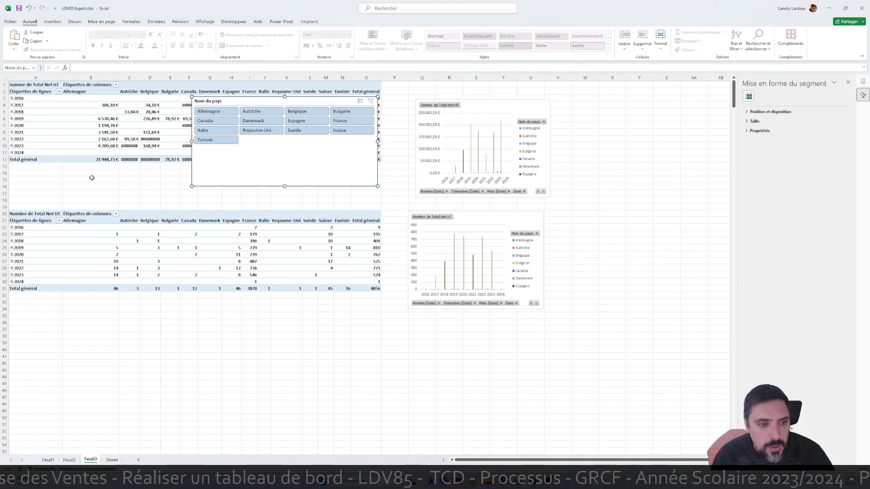
{"action": "left_click", "coordinate": [112, 460]}
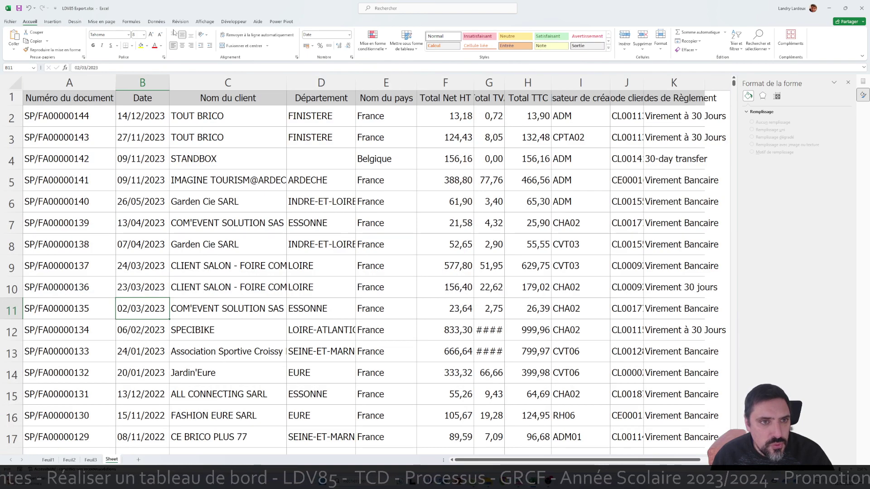
{"action": "left_click", "coordinate": [53, 21]}
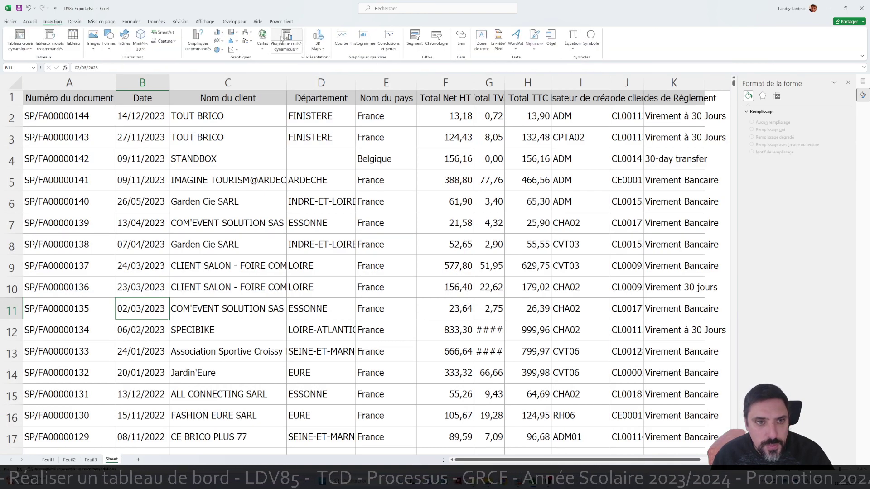
{"action": "left_click", "coordinate": [286, 37]}
{"action": "left_click", "coordinate": [366, 248]}
{"action": "left_click", "coordinate": [487, 256]}
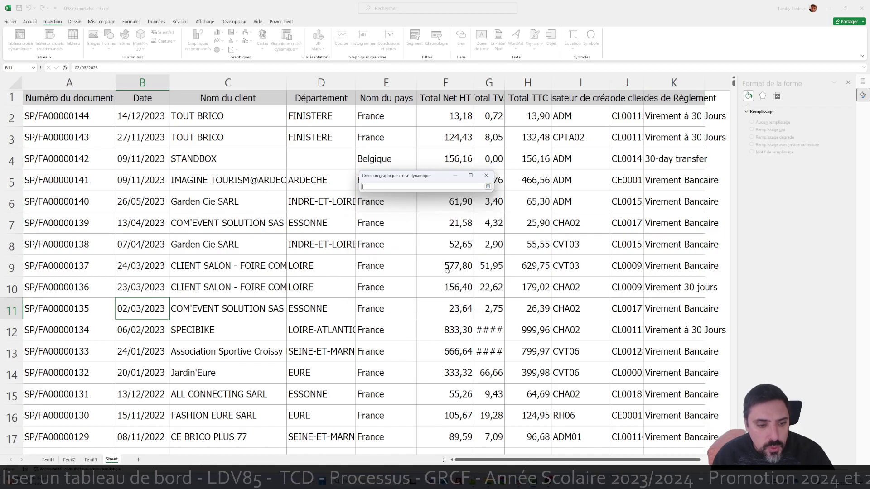
{"action": "left_click", "coordinate": [91, 460]}
{"action": "left_click", "coordinate": [20, 343]}
{"action": "left_click", "coordinate": [20, 349]}
{"action": "left_click", "coordinate": [488, 186]}
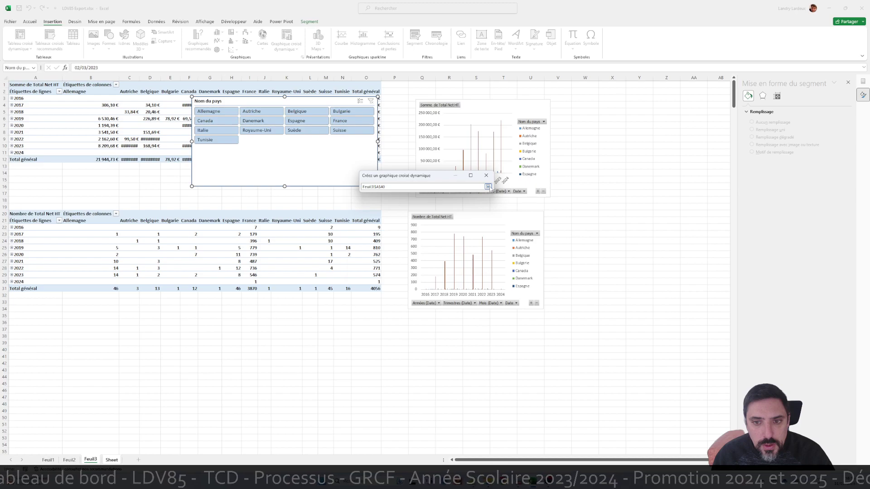
{"action": "left_click", "coordinate": [446, 279]}
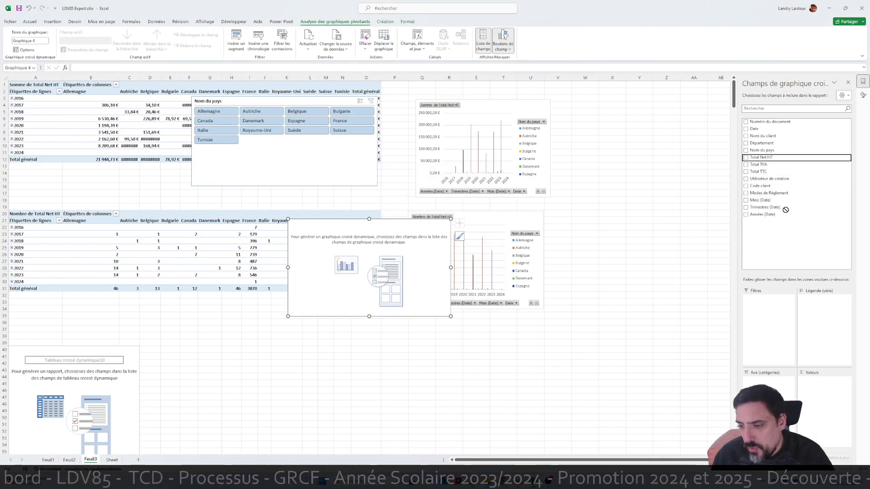
Set the third pivot chart's values to Total Net HT with Date on the axis, and move the chart below the second one
{"action": "left_click", "coordinate": [780, 157]}
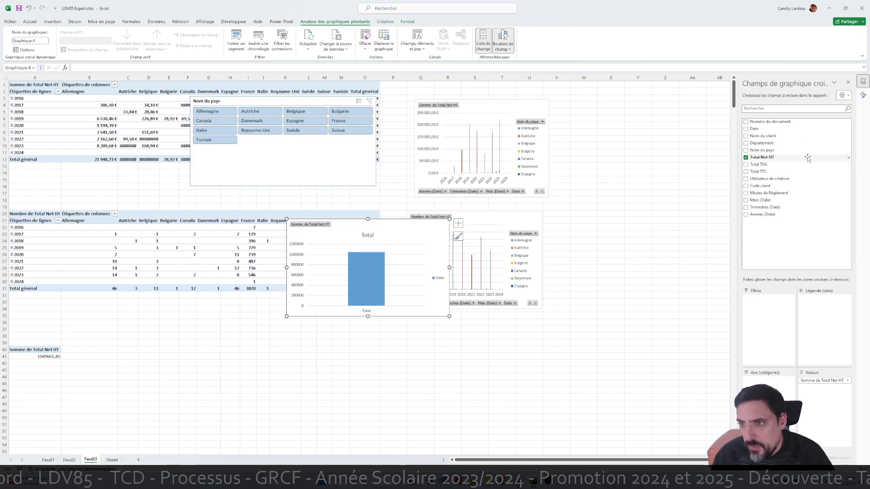
{"action": "left_click", "coordinate": [753, 131]}
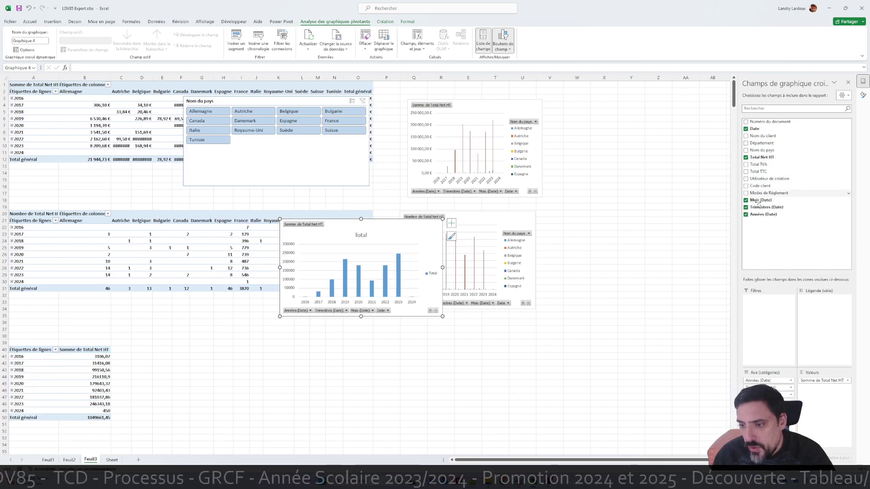
{"action": "left_click_drag", "start_coordinate": [769, 381], "coordinate": [810, 343]}
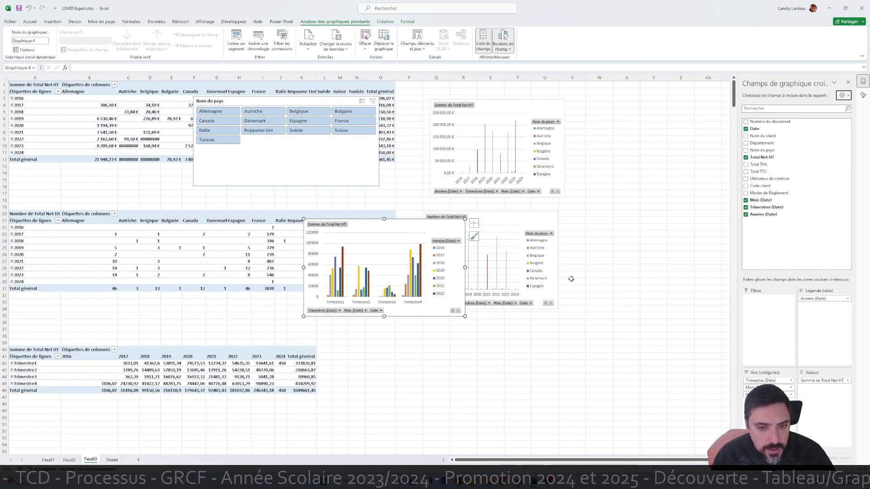
{"action": "left_click_drag", "start_coordinate": [458, 248], "coordinate": [522, 348]}
{"action": "left_click_drag", "start_coordinate": [819, 299], "coordinate": [757, 379]}
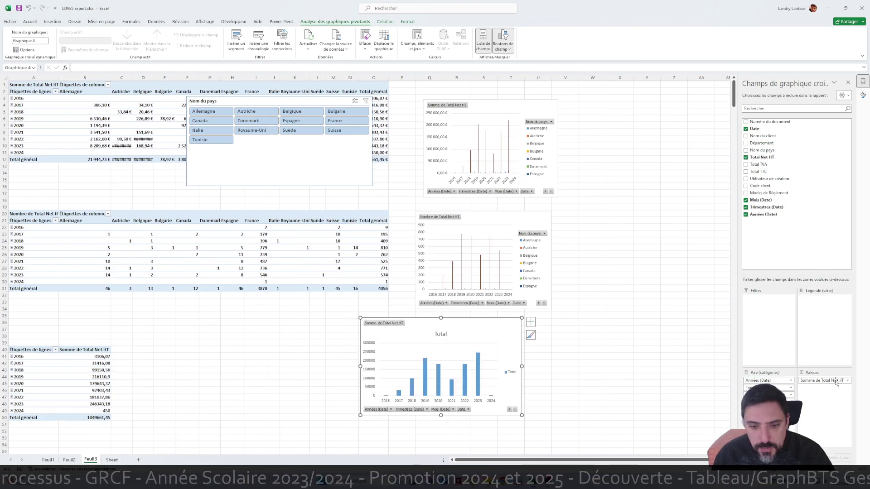
Summarize Total Net HT by Moyenne in the third pivot chart
{"action": "left_click", "coordinate": [826, 384]}
{"action": "left_click", "coordinate": [780, 343]}
{"action": "left_click", "coordinate": [376, 245]}
{"action": "left_click", "coordinate": [448, 276]}
Format the third pivot chart's average values as Monétaire with 2 decimals and the € symbol
{"action": "left_click", "coordinate": [826, 381]}
{"action": "left_click", "coordinate": [789, 372]}
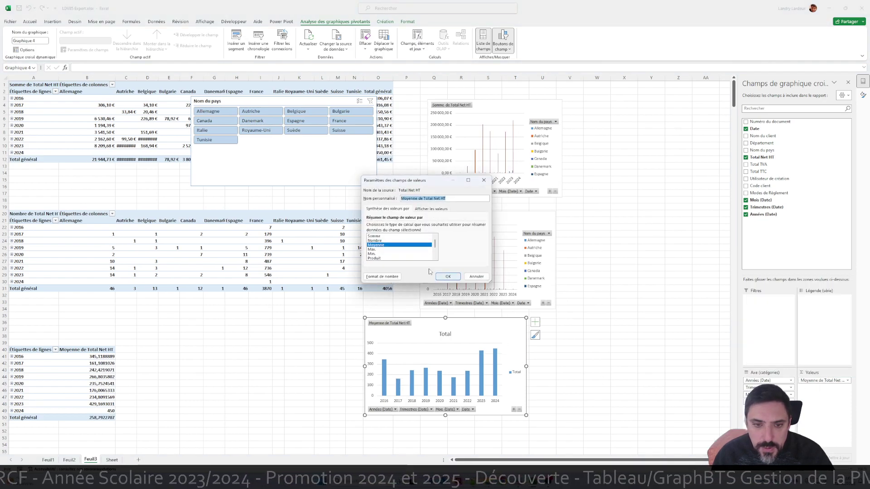
{"action": "left_click", "coordinate": [380, 276]}
{"action": "left_click", "coordinate": [352, 187]}
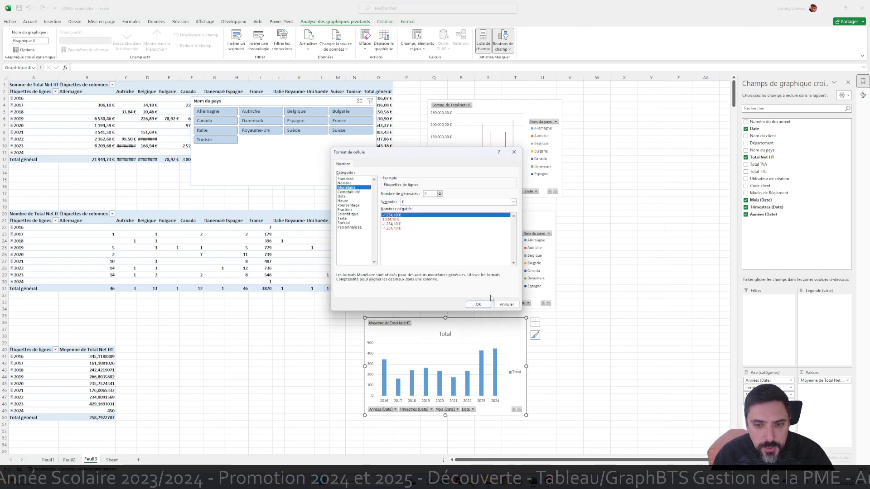
{"action": "left_click", "coordinate": [478, 304]}
{"action": "left_click", "coordinate": [447, 278]}
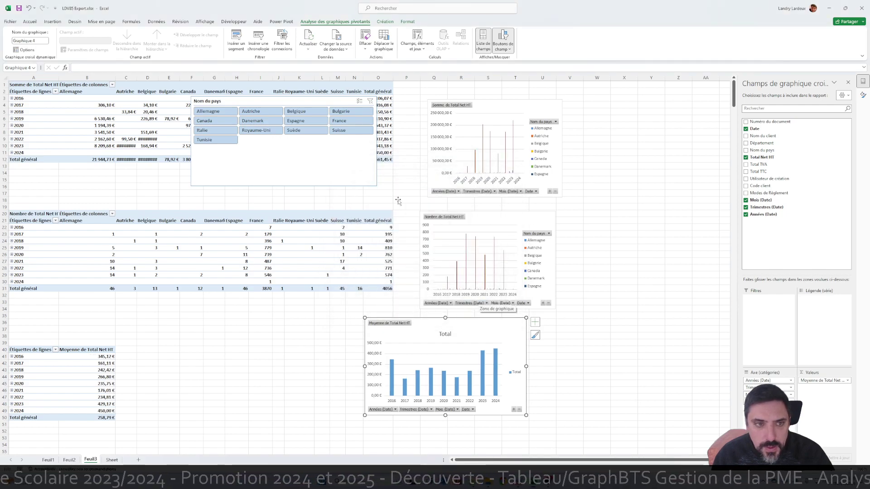
Test the Nom du pays slicer by filtering on Allemagne, and clear the filter
{"action": "left_click", "coordinate": [214, 112]}
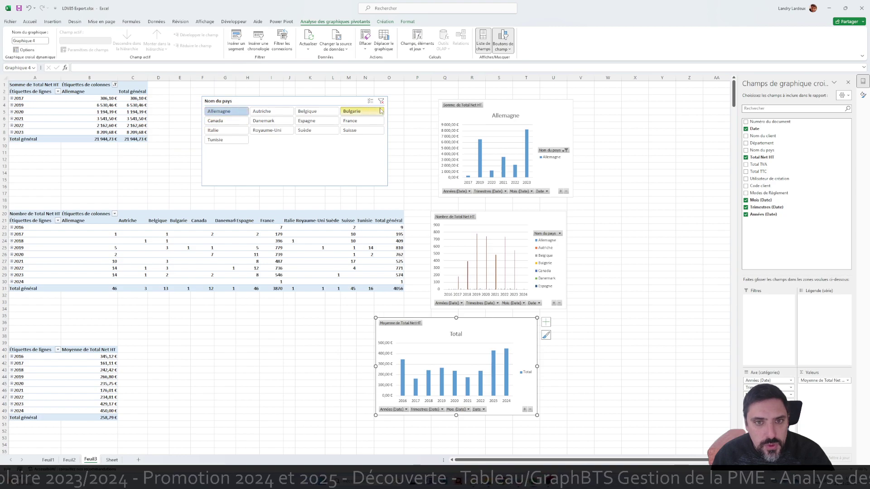
{"action": "left_click", "coordinate": [381, 101]}
{"action": "right_click", "coordinate": [299, 162]}
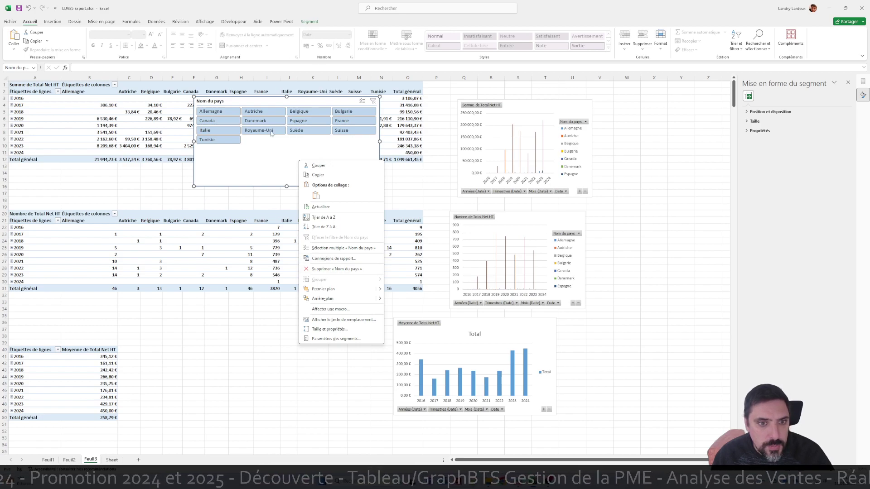
{"action": "key", "text": "Escape"}
Connect the Nom du pays slicer to Tableau croisé dynamique9 and Tableau croisé dynamique10 on Feuil3 through its report connections
{"action": "left_click", "coordinate": [309, 22]}
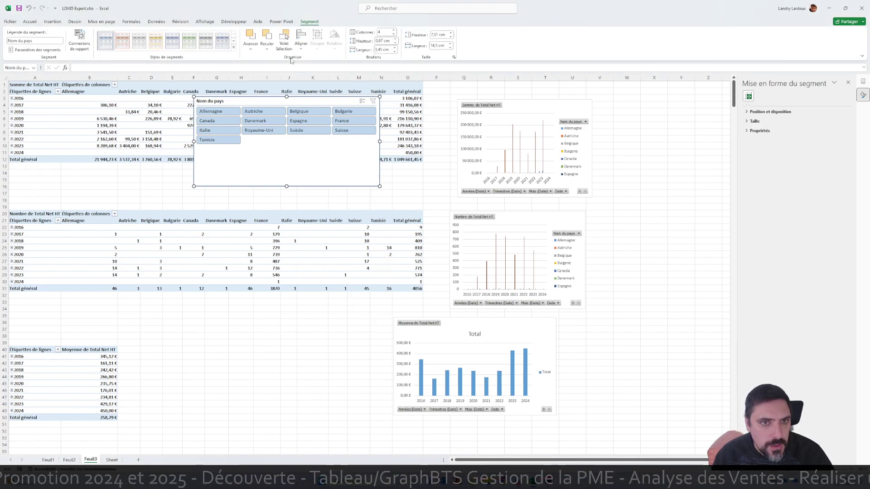
{"action": "left_click", "coordinate": [79, 39]}
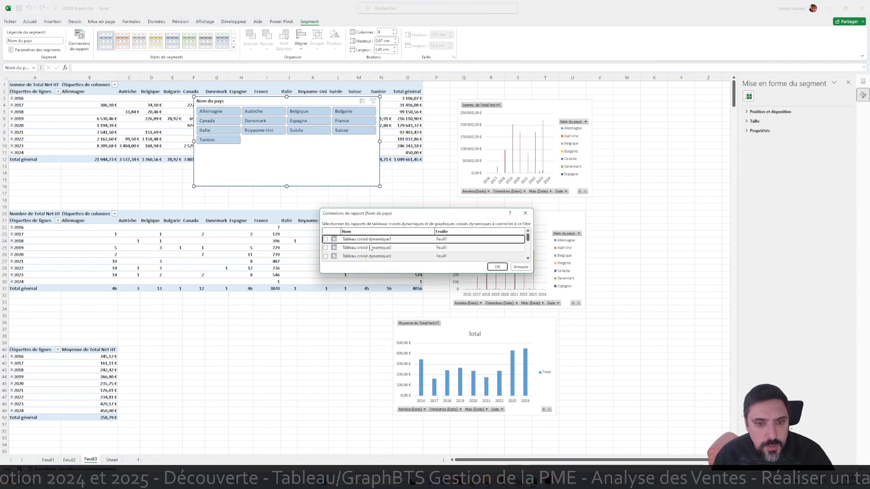
{"action": "left_click_drag", "start_coordinate": [486, 217], "coordinate": [513, 138]}
{"action": "left_click_drag", "start_coordinate": [558, 194], "coordinate": [621, 340]}
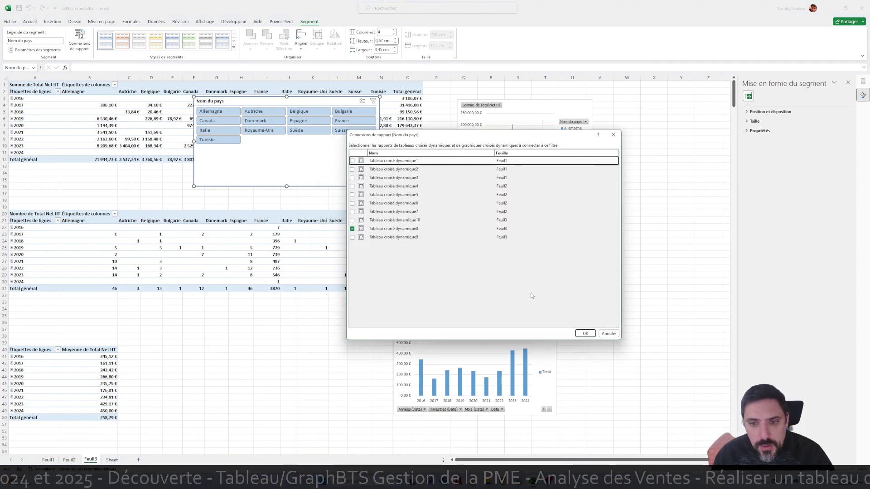
{"action": "left_click", "coordinate": [352, 237]}
{"action": "left_click", "coordinate": [353, 220]}
{"action": "left_click", "coordinate": [585, 334]}
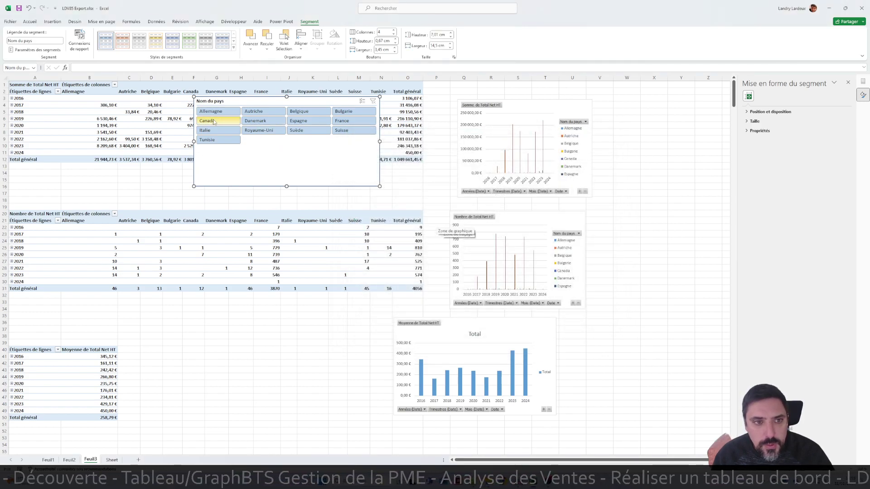
Check the slicer's effect on all three pivot charts by filtering on France, and clear the filter
{"action": "left_click", "coordinate": [346, 121]}
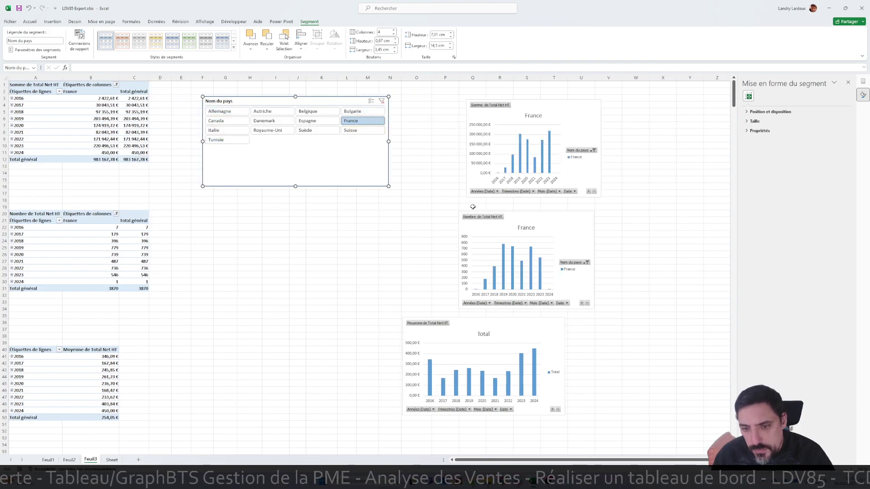
{"action": "left_click", "coordinate": [381, 101]}
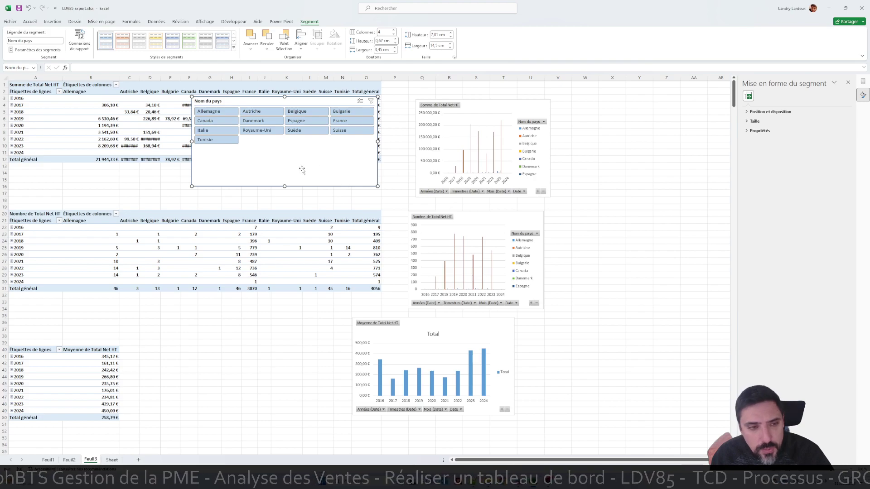
Insert a Département slicer for the Somme de Total Net HT pivot table at the top of Feuil3
{"action": "left_click", "coordinate": [92, 93]}
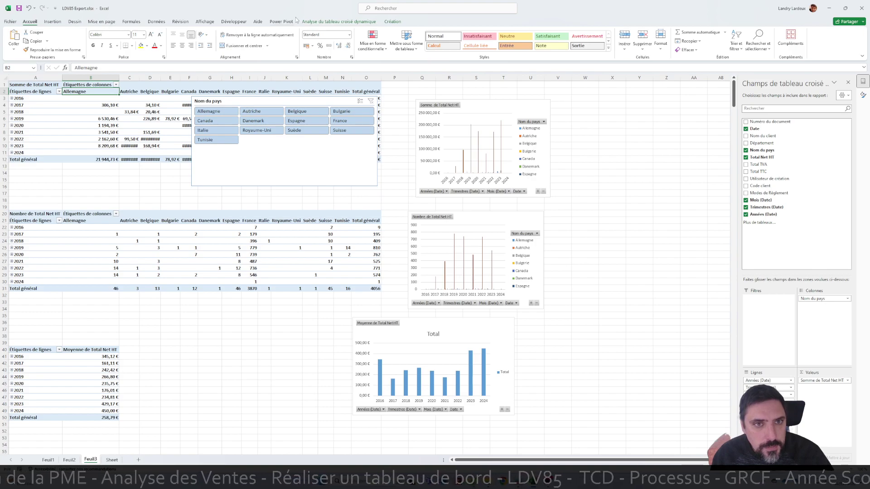
{"action": "left_click", "coordinate": [309, 21]}
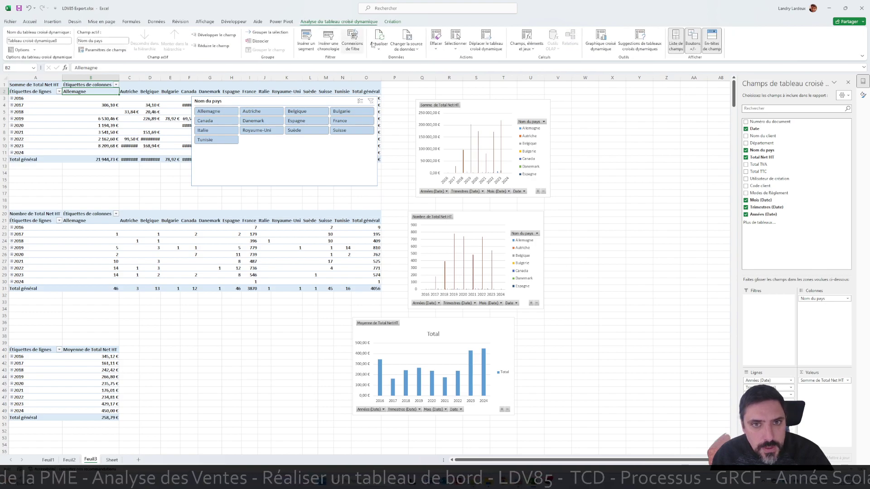
{"action": "left_click", "coordinate": [312, 39]}
{"action": "left_click", "coordinate": [467, 200]}
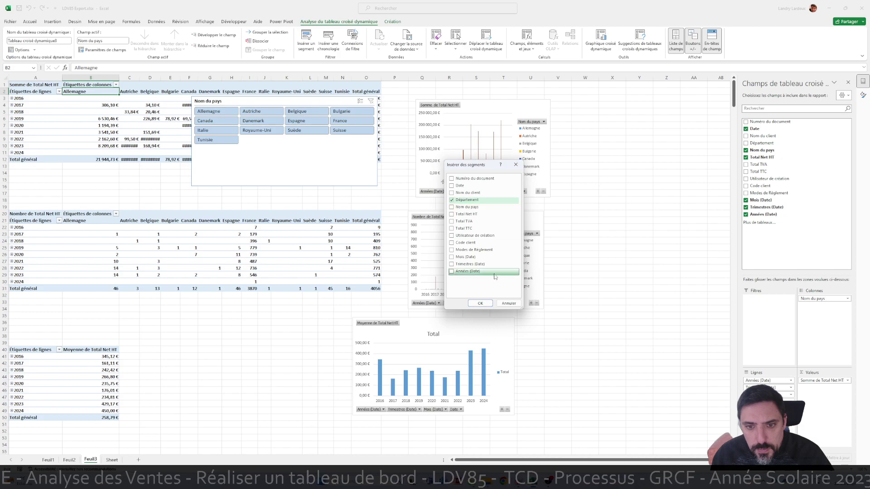
{"action": "left_click", "coordinate": [480, 303]}
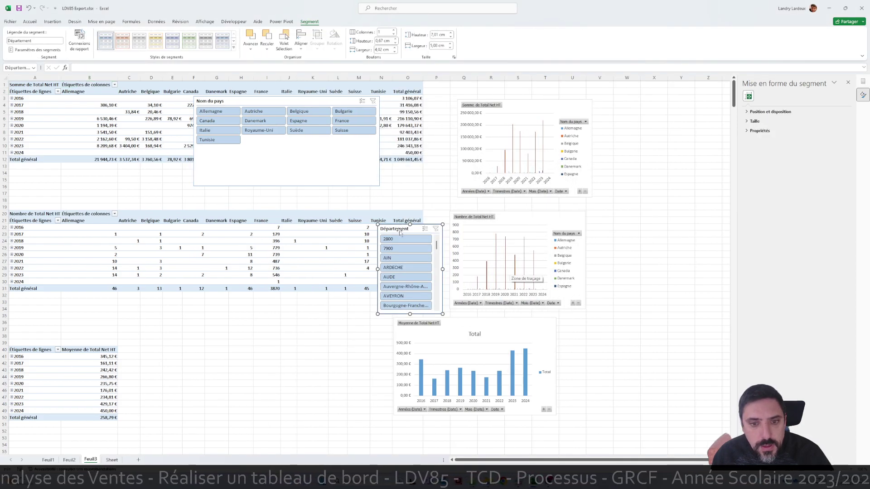
Move the Département slicer below the Nom du pays slicer, and test both by filtering on France and AUDE before clearing the filters
{"action": "left_click_drag", "start_coordinate": [400, 232], "coordinate": [335, 207]}
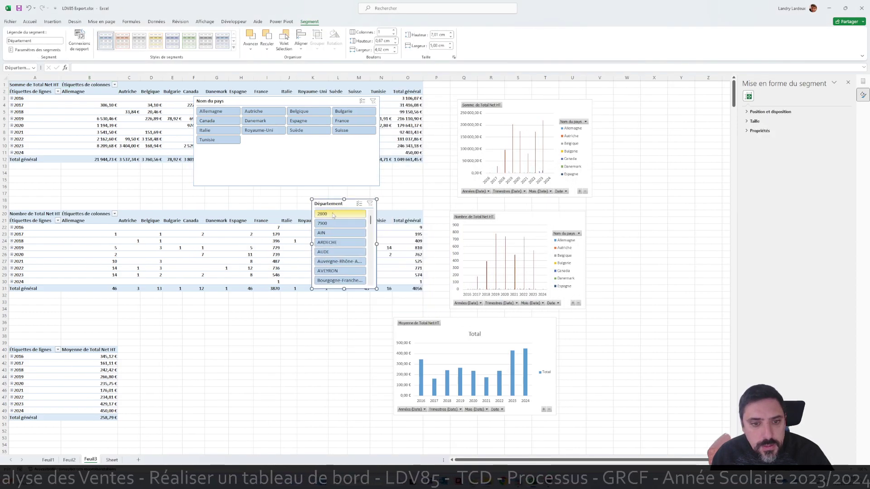
{"action": "left_click", "coordinate": [354, 120]}
{"action": "left_click", "coordinate": [343, 236]}
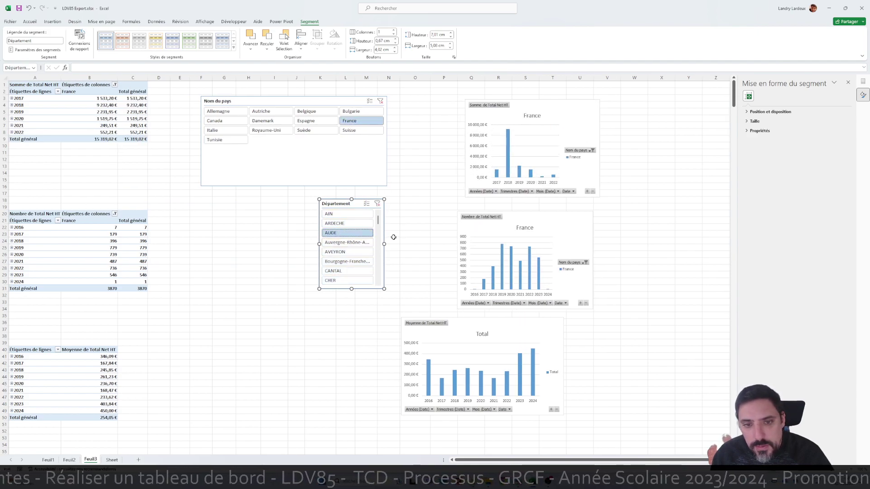
{"action": "left_click", "coordinate": [378, 205]}
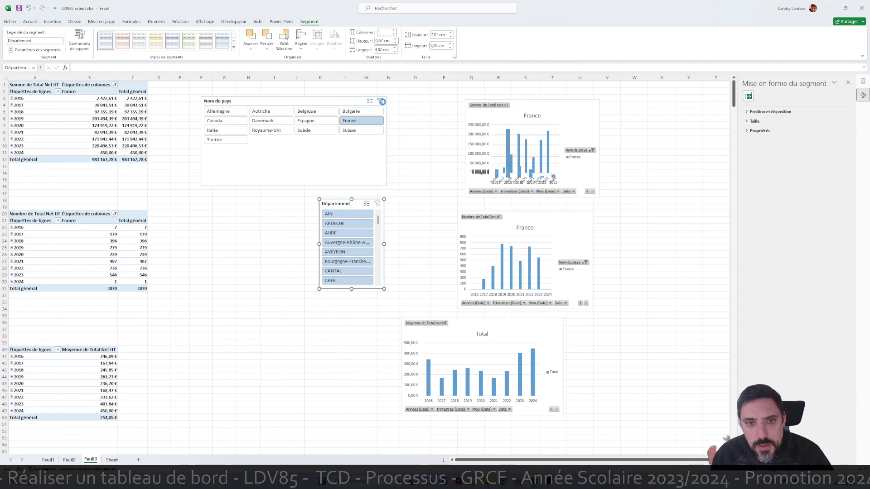
{"action": "left_click", "coordinate": [380, 101]}
{"action": "right_click", "coordinate": [311, 205]}
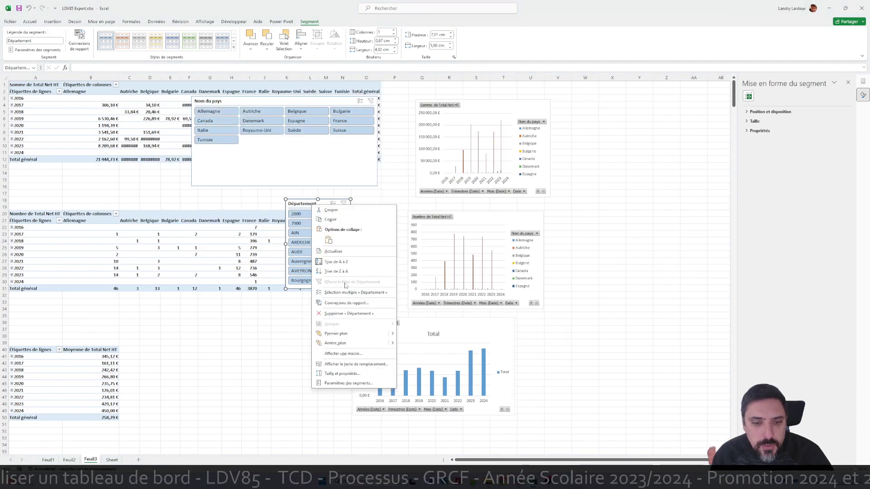
{"action": "left_click", "coordinate": [339, 383]}
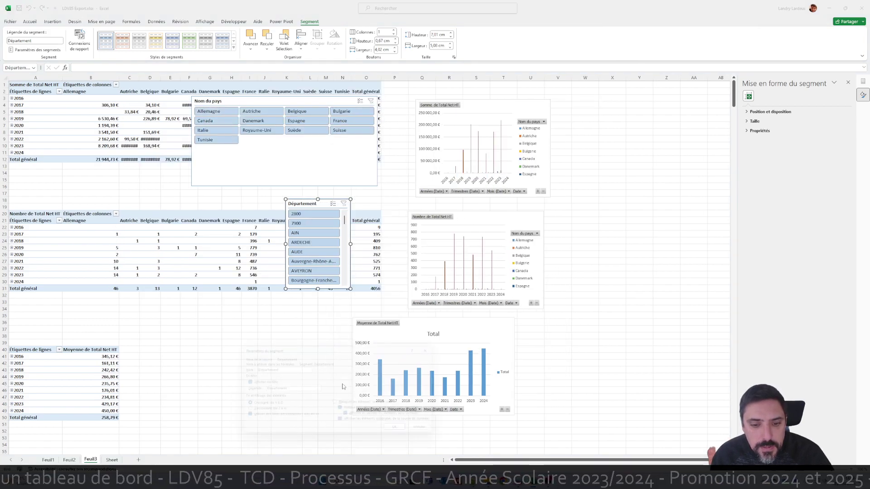
{"action": "left_click", "coordinate": [443, 347]}
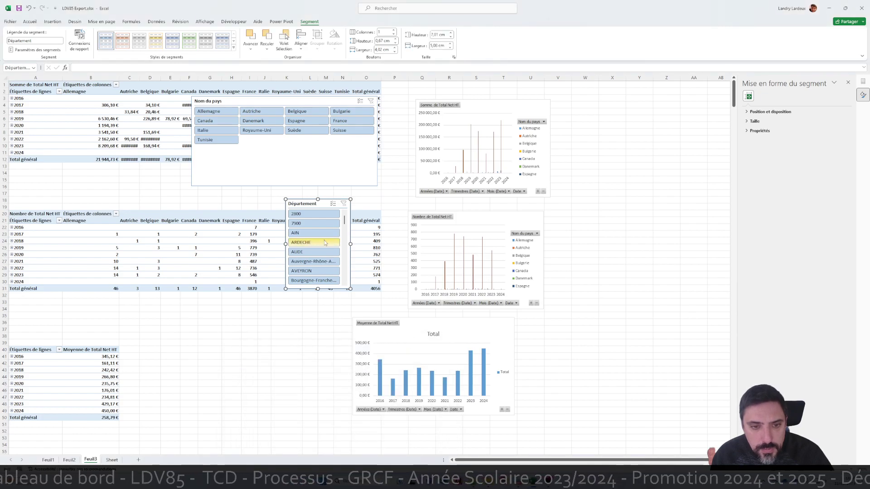
Connect the Département slicer to Tableau croisé dynamique9 and Tableau croisé dynamique10 on Feuil3 through its report connections
{"action": "right_click", "coordinate": [313, 205]}
{"action": "left_click", "coordinate": [346, 303]}
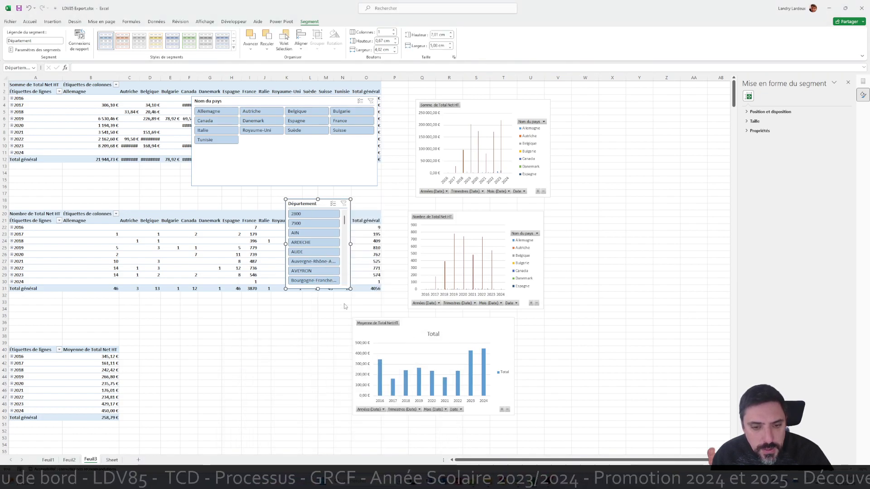
{"action": "left_click_drag", "start_coordinate": [390, 283], "coordinate": [547, 113]}
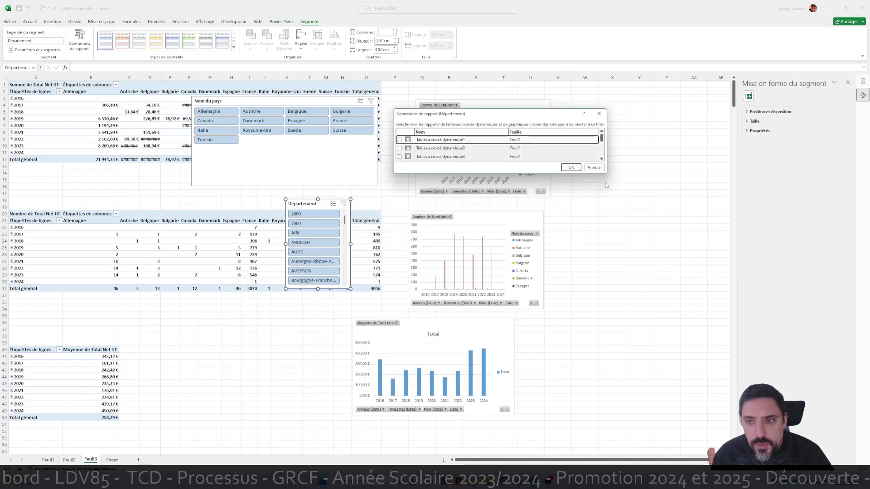
{"action": "left_click_drag", "start_coordinate": [603, 173], "coordinate": [636, 363]}
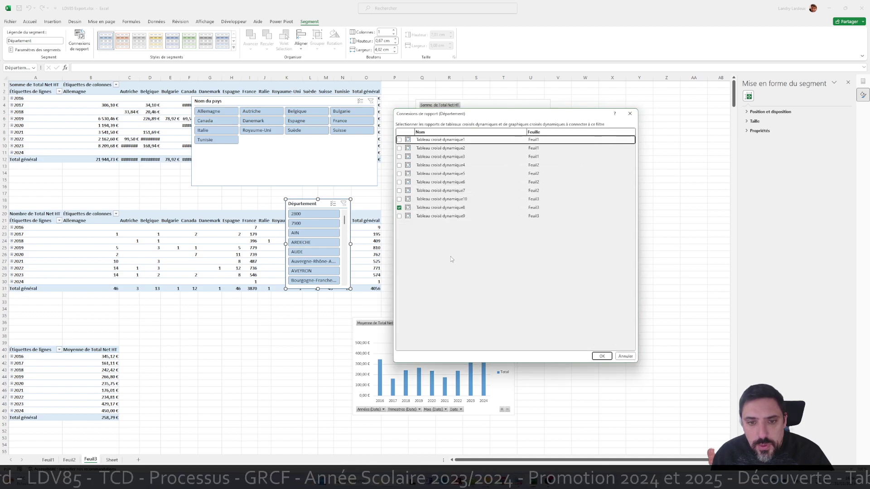
{"action": "left_click", "coordinate": [400, 216]}
{"action": "left_click", "coordinate": [399, 199]}
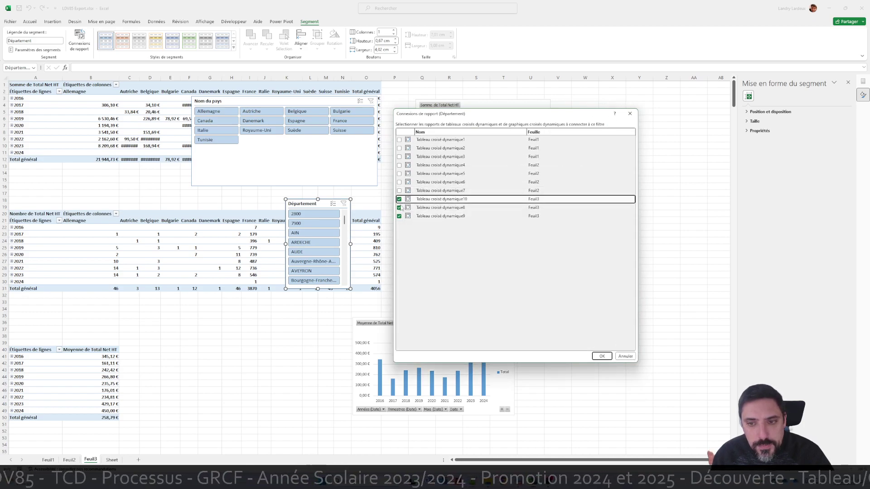
{"action": "left_click", "coordinate": [602, 357]}
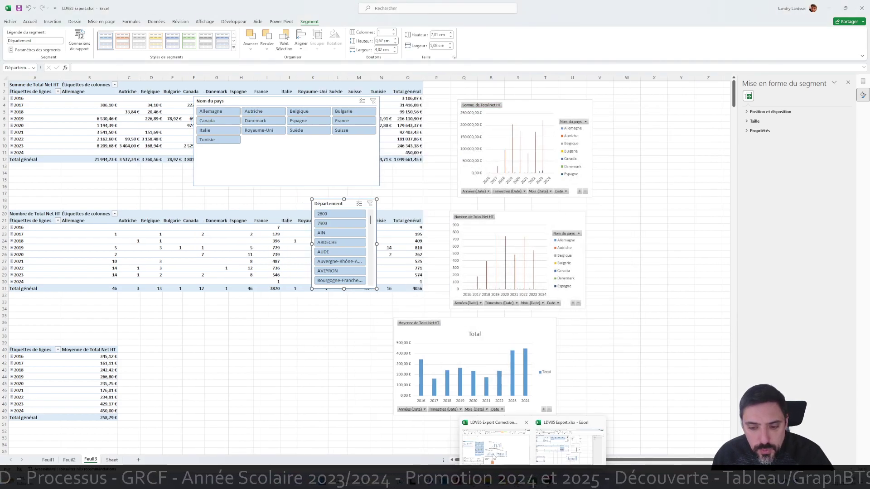
In the LDV85 Export Correction workbook, clear the Nom du pays filter, examine the dashboard's client slicer and chart, and return to LDV85 Export
{"action": "left_click", "coordinate": [570, 430]}
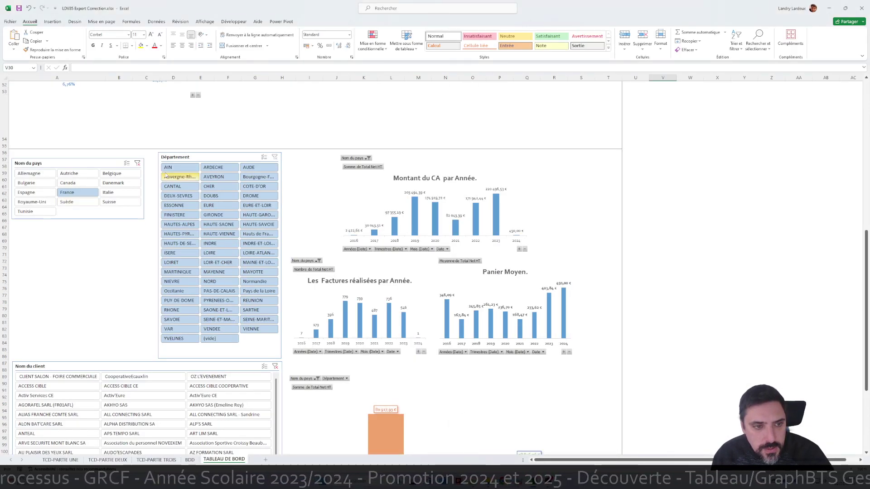
{"action": "left_click", "coordinate": [138, 163]}
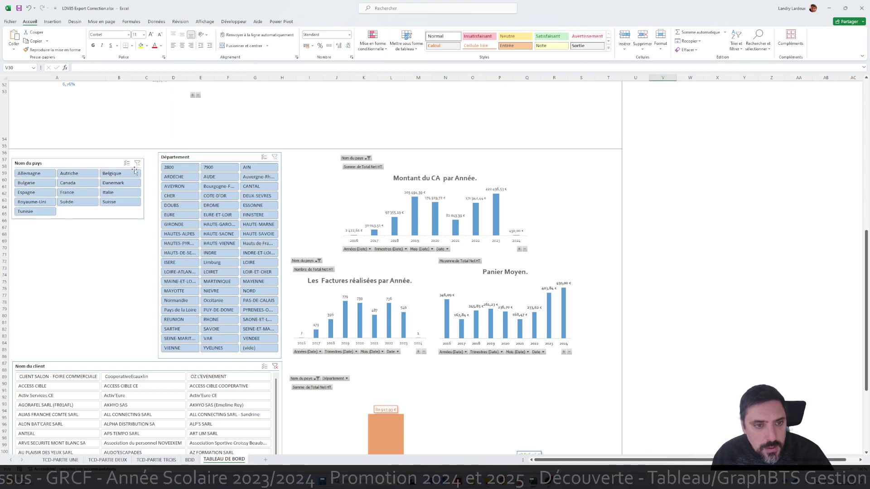
{"action": "scroll", "coordinate": [348, 220], "scroll_direction": "down", "scroll_amount": 4}
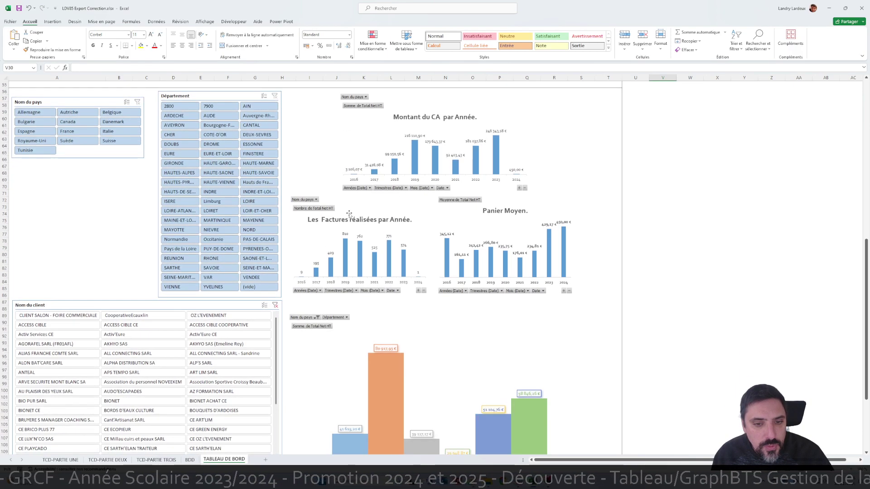
{"action": "scroll", "coordinate": [348, 220], "scroll_direction": "down", "scroll_amount": 3}
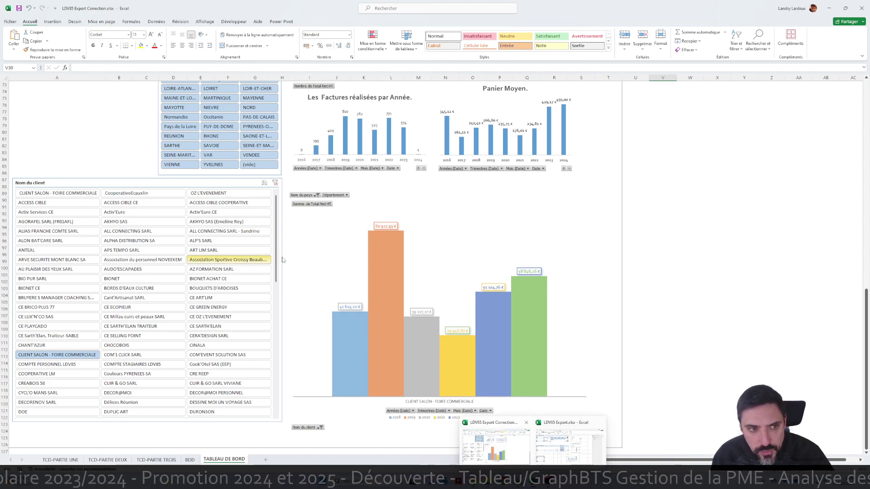
{"action": "mouse_move", "coordinate": [534, 477]}
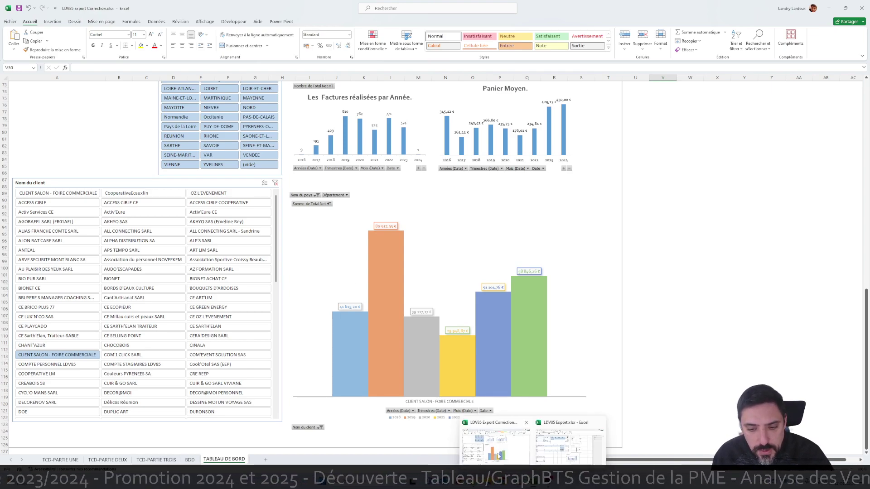
{"action": "left_click", "coordinate": [551, 449]}
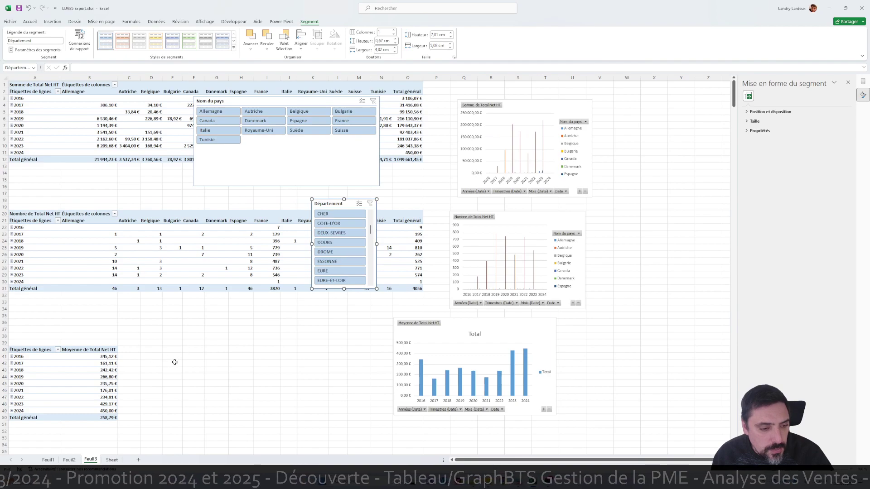
Insert a pivot chart based on the data in Sheet, placing its pivot table at cell A55 of Feuil3
{"action": "left_click", "coordinate": [172, 391]}
{"action": "scroll", "coordinate": [150, 410], "scroll_direction": "down", "scroll_amount": 2}
{"action": "left_click", "coordinate": [109, 460]}
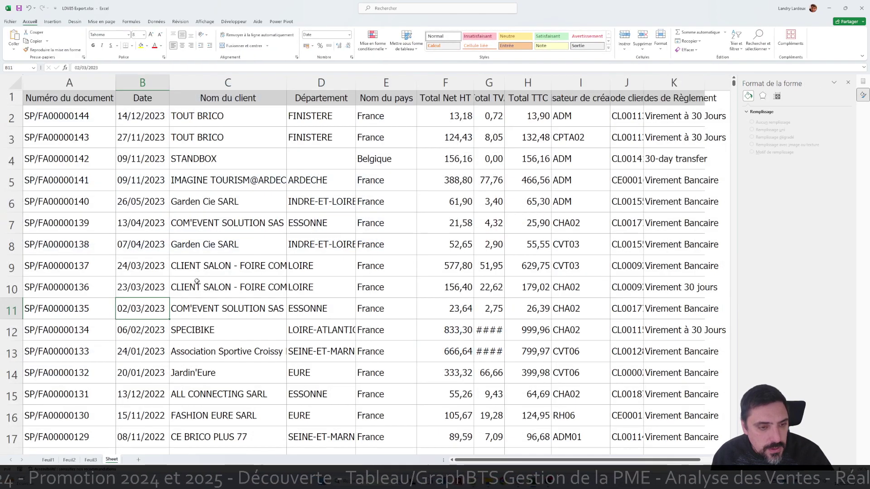
{"action": "left_click", "coordinate": [52, 22]}
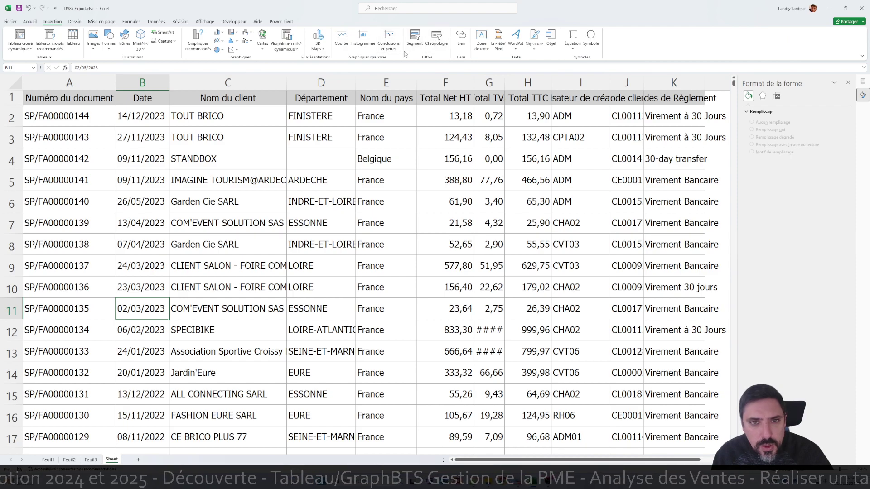
{"action": "left_click", "coordinate": [287, 36]}
{"action": "left_click", "coordinate": [426, 241]}
{"action": "left_click", "coordinate": [541, 248]}
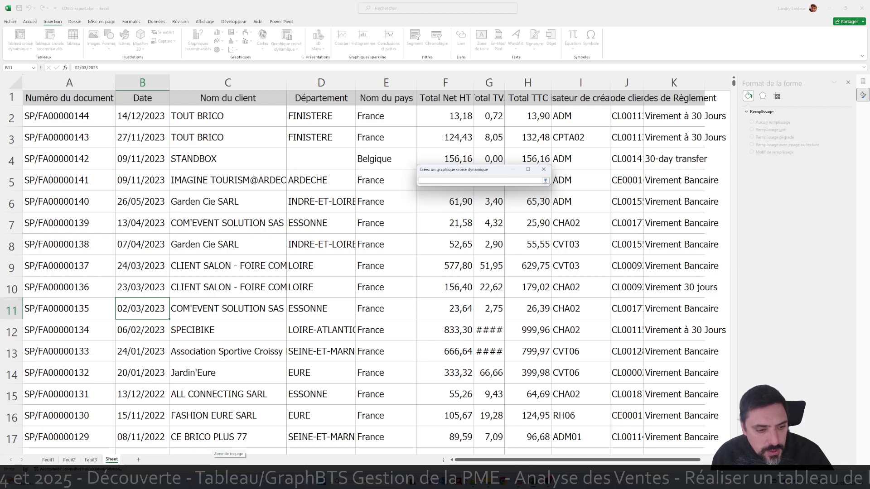
{"action": "left_click", "coordinate": [91, 460]}
{"action": "left_click", "coordinate": [38, 409]}
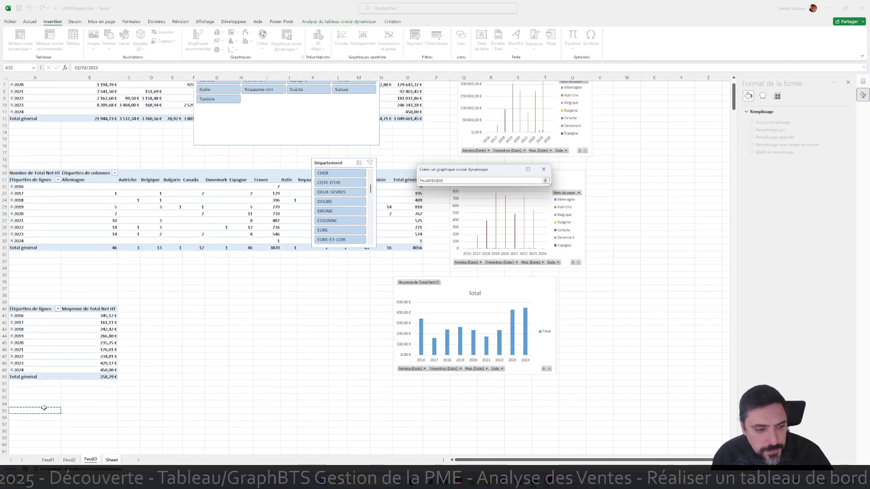
{"action": "left_click", "coordinate": [545, 180]}
{"action": "left_click", "coordinate": [505, 275]}
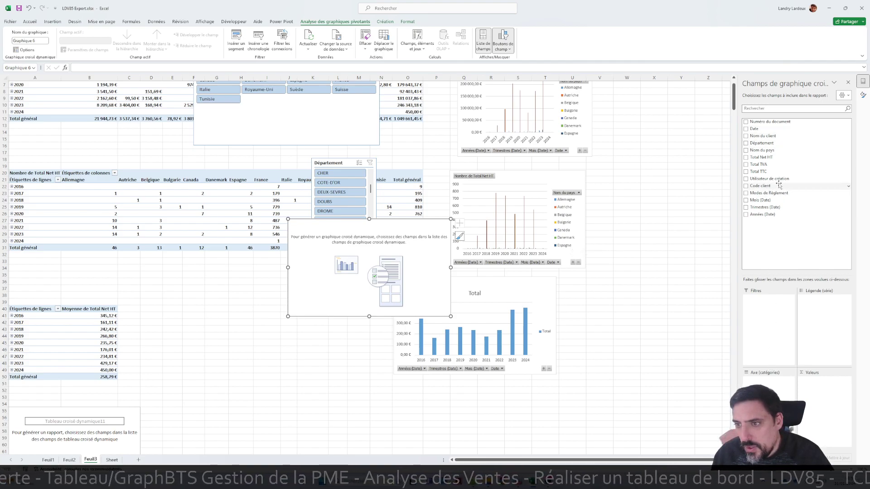
Add Total Net HT as the new chart's summed value and apply the Monétaire number format to it
{"action": "left_click", "coordinate": [753, 157]}
{"action": "left_click", "coordinate": [815, 381]}
{"action": "left_click", "coordinate": [812, 374]}
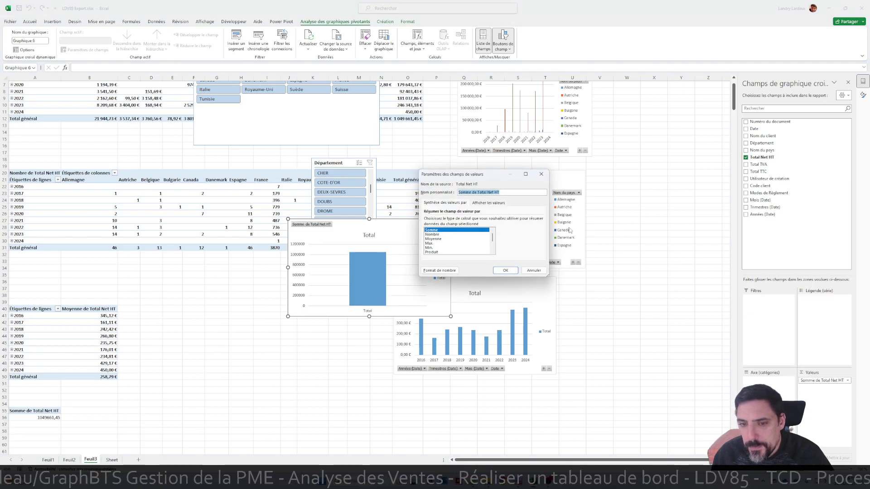
{"action": "left_click", "coordinate": [440, 271]}
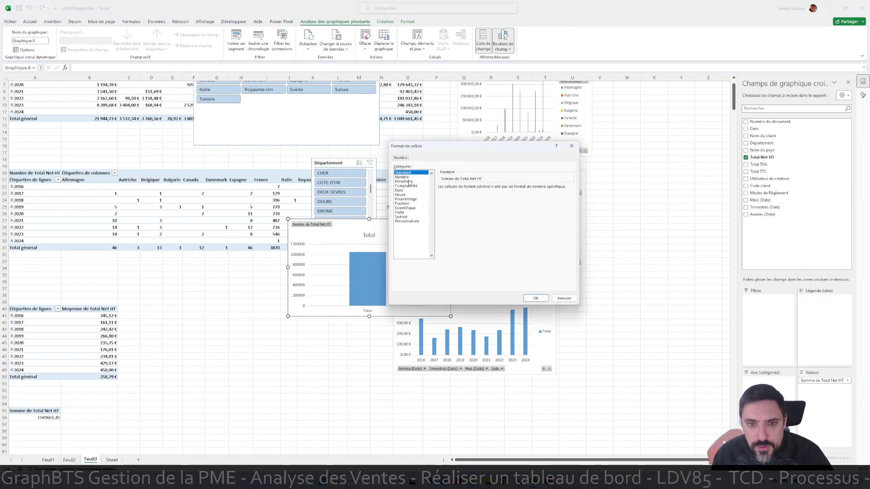
{"action": "left_click", "coordinate": [409, 181]}
{"action": "left_click", "coordinate": [536, 299]}
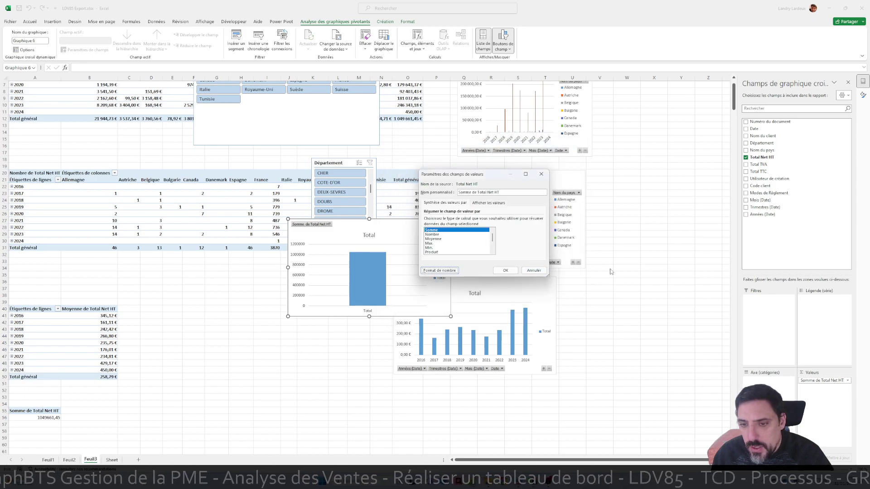
{"action": "left_click", "coordinate": [506, 271]}
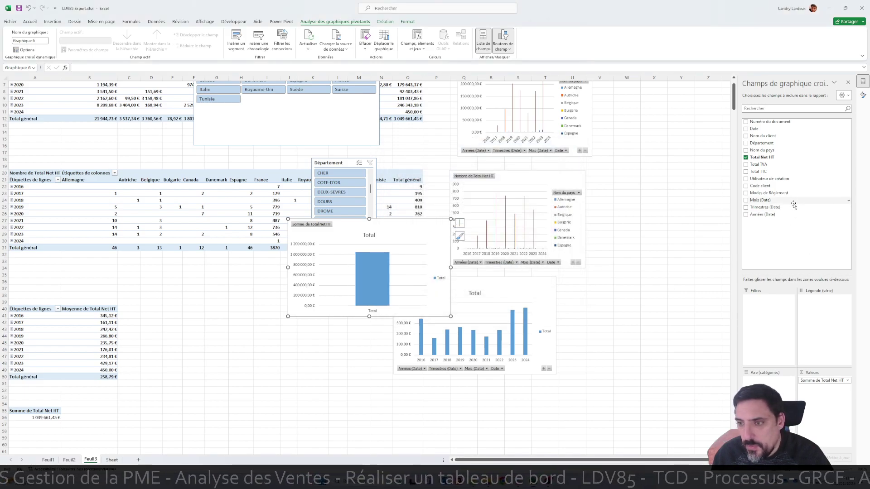
Add Date as the new chart's category axis and Nom du client as its legend series
{"action": "left_click", "coordinate": [746, 129]}
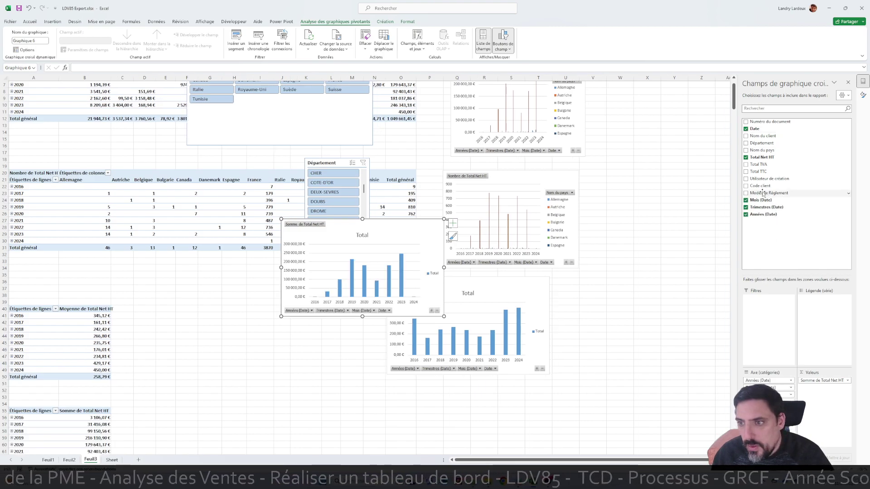
{"action": "left_click", "coordinate": [763, 136]}
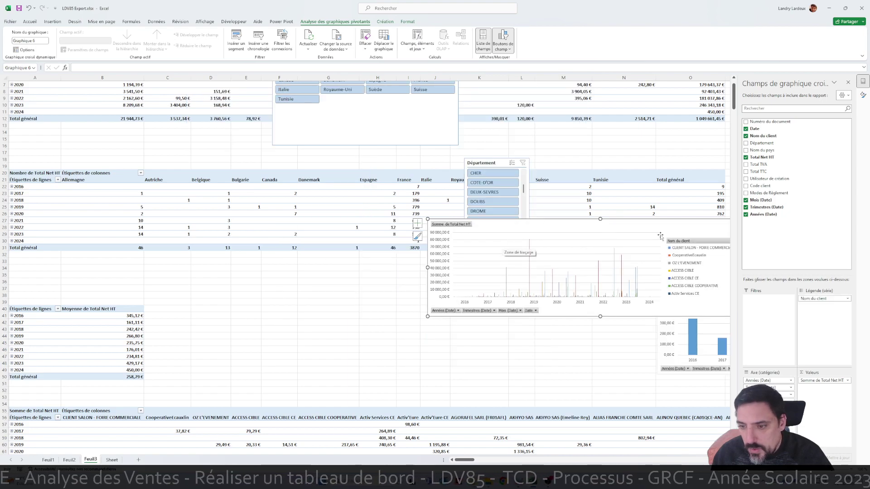
Insert a Nom du client slicer for the pivot table at A55, and filter it on CooperativeEcauxlin
{"action": "scroll", "coordinate": [293, 264], "scroll_direction": "down", "scroll_amount": 5}
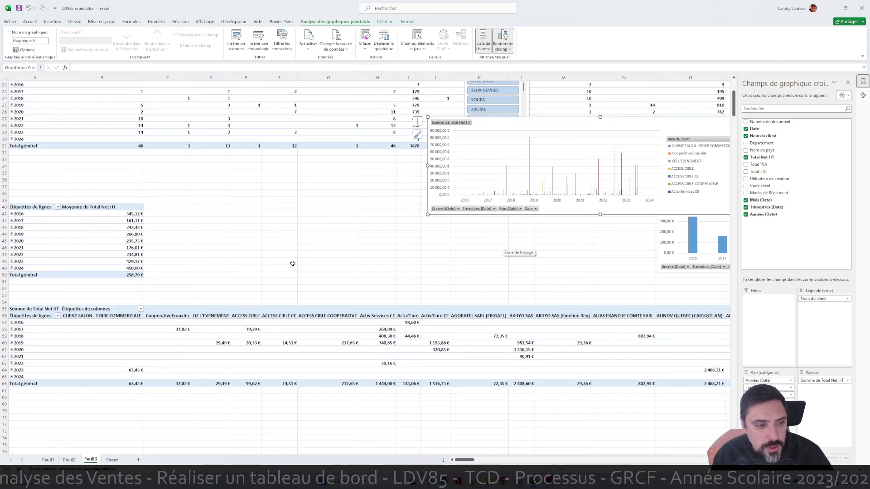
{"action": "left_click", "coordinate": [94, 313]}
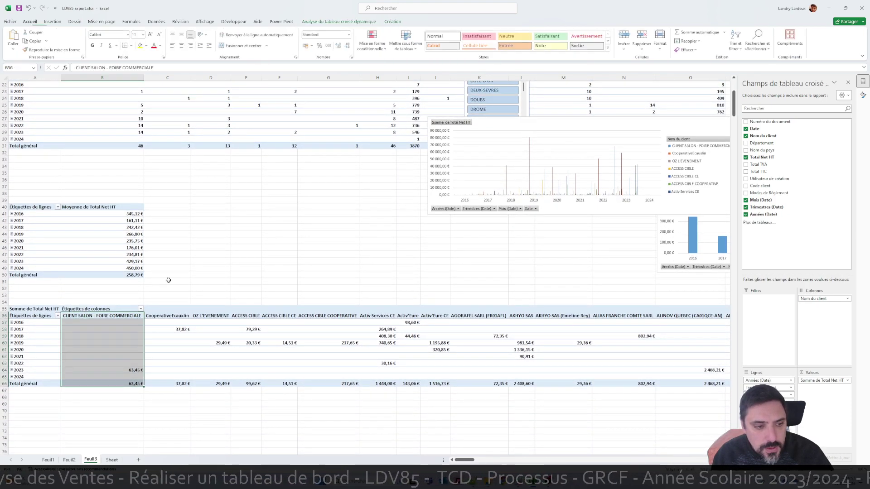
{"action": "left_click", "coordinate": [113, 314]}
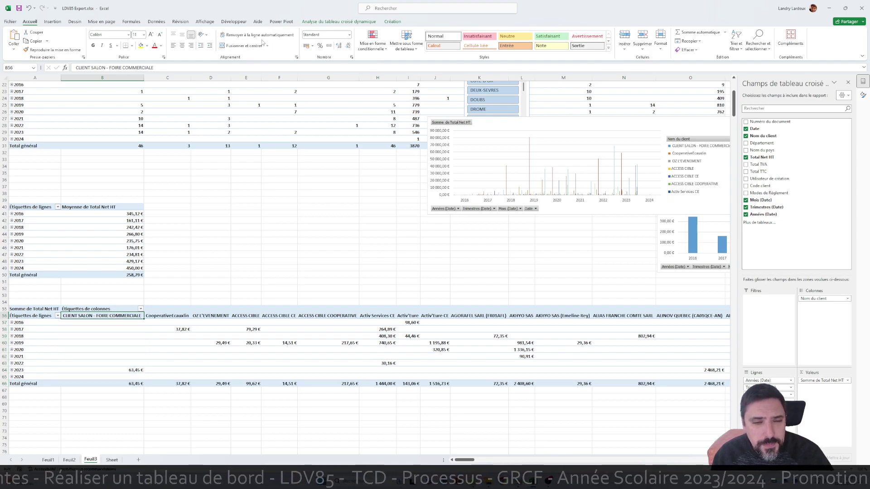
{"action": "left_click", "coordinate": [339, 22]}
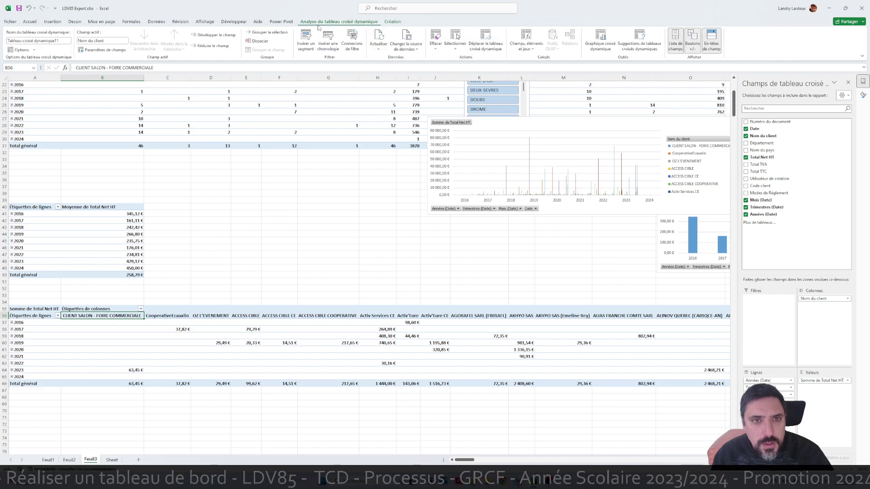
{"action": "left_click", "coordinate": [306, 40]}
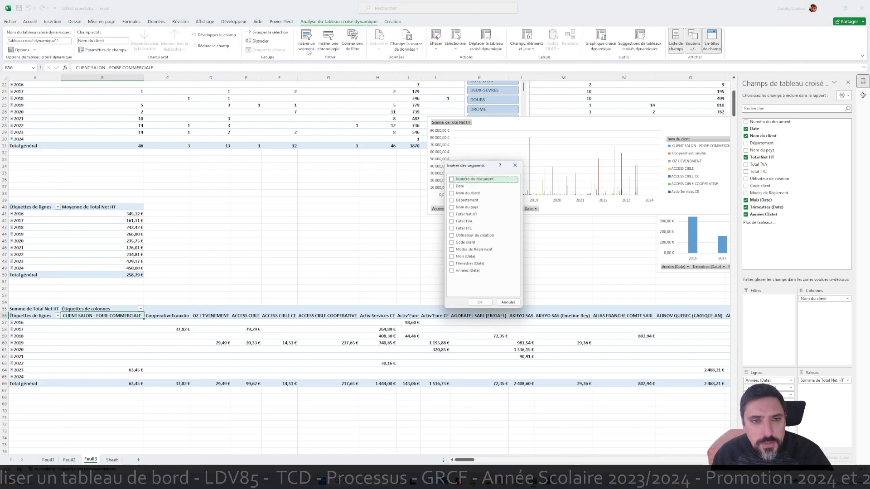
{"action": "left_click", "coordinate": [452, 194]}
{"action": "left_click", "coordinate": [480, 304]}
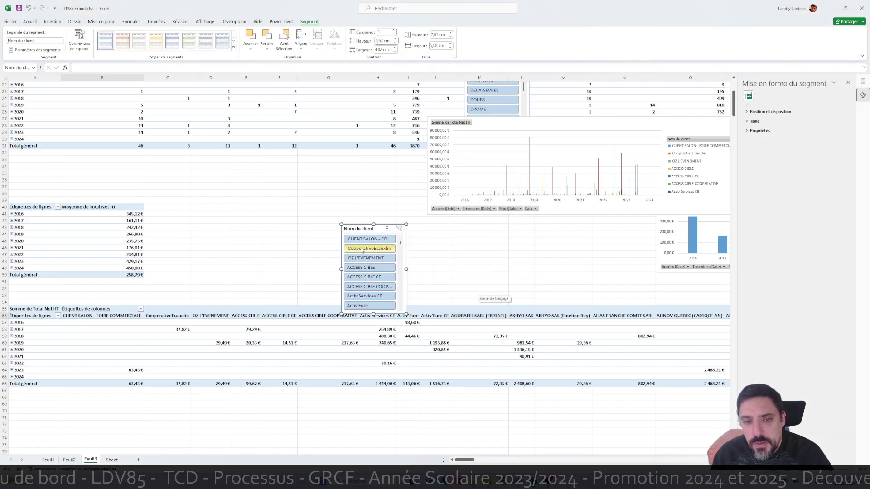
{"action": "left_click", "coordinate": [374, 249]}
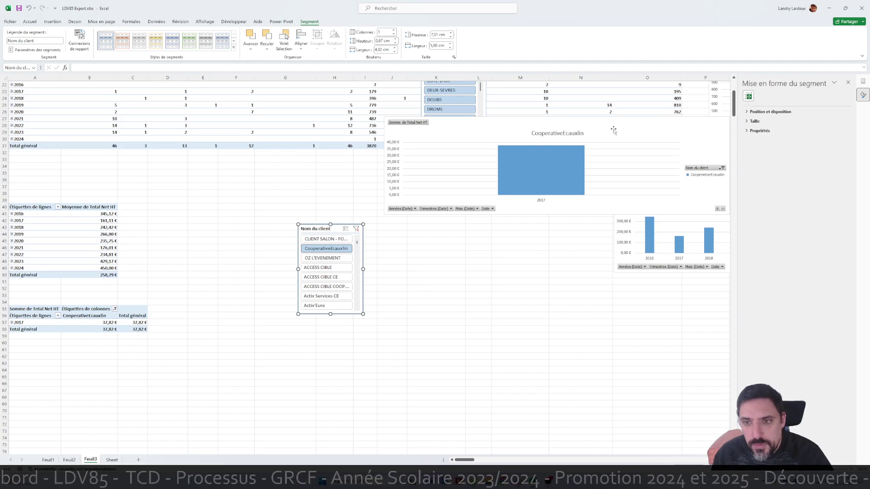
Move the per-client revenue chart down beside the Nom du client slicer, and filter it on ACCESS CIBLE CE
{"action": "left_click_drag", "start_coordinate": [614, 130], "coordinate": [614, 217]}
{"action": "left_click", "coordinate": [335, 239]}
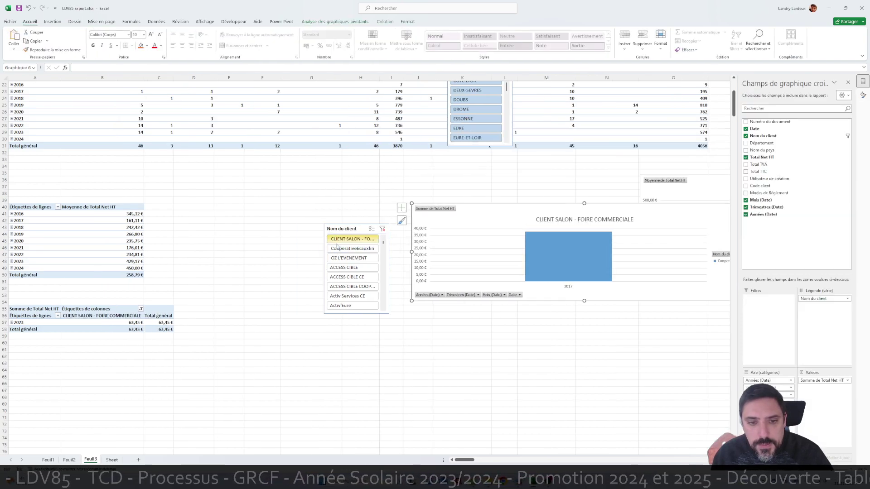
{"action": "left_click", "coordinate": [343, 259]}
{"action": "left_click", "coordinate": [347, 278]}
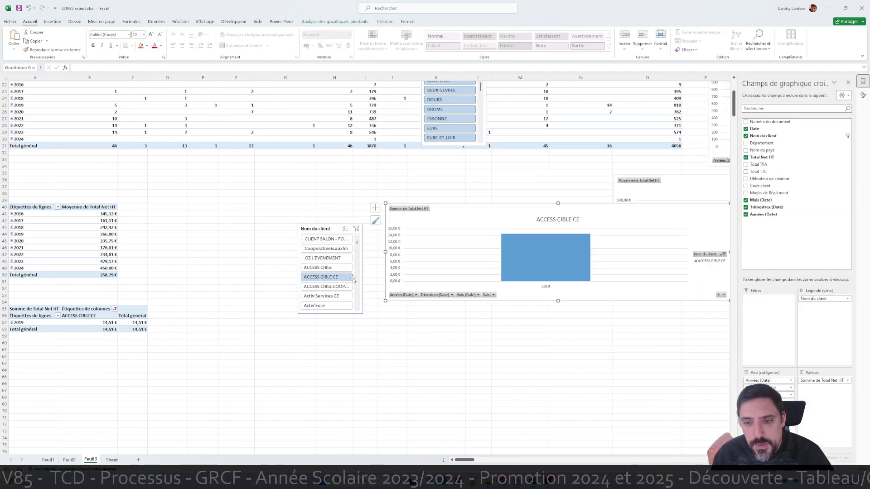
Connect the Département slicer to Tableau croisé dynamique11 on Feuil3 as well
{"action": "scroll", "coordinate": [498, 194], "scroll_direction": "up", "scroll_amount": 2}
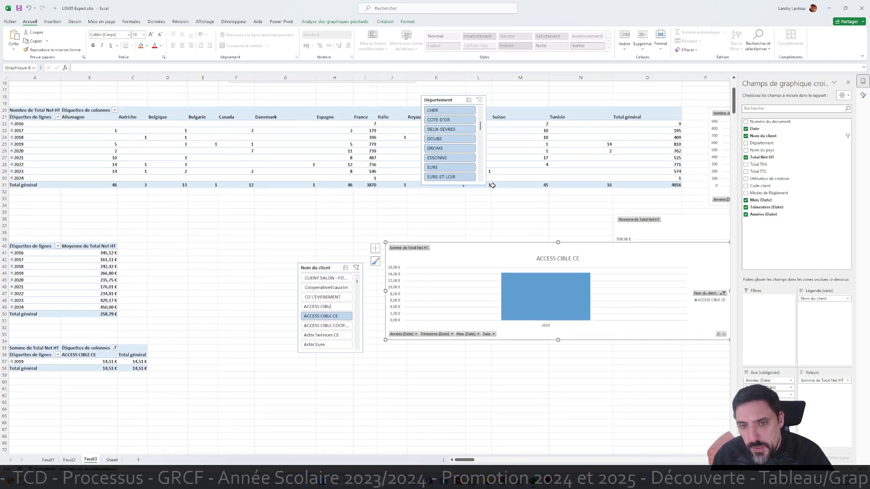
{"action": "left_click", "coordinate": [442, 104]}
{"action": "right_click", "coordinate": [442, 104]}
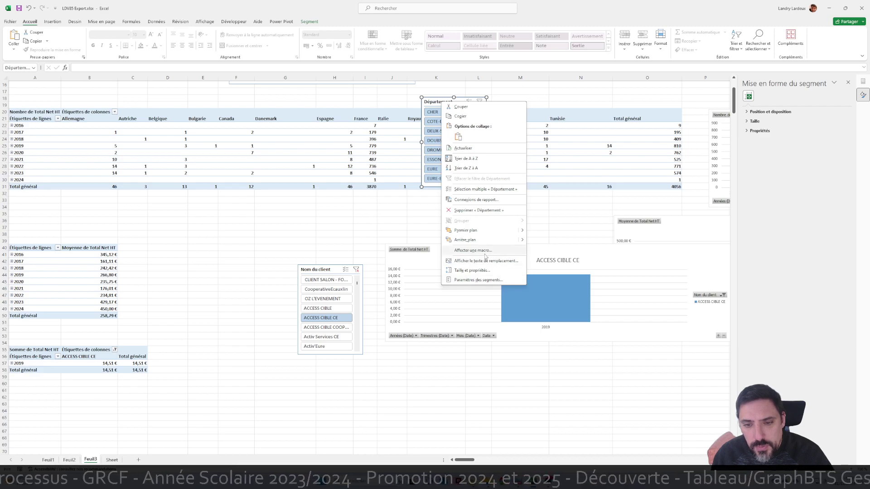
{"action": "left_click", "coordinate": [476, 200]}
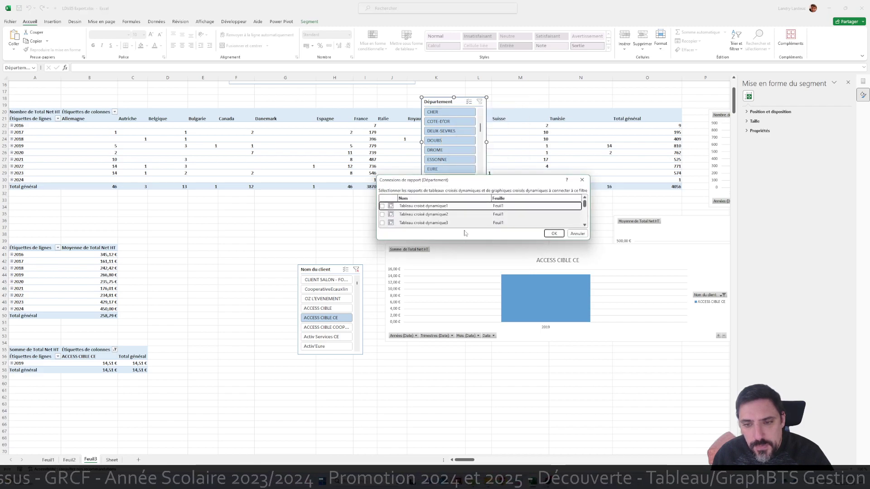
{"action": "left_click_drag", "start_coordinate": [539, 178], "coordinate": [474, 131]}
{"action": "left_click_drag", "start_coordinate": [522, 193], "coordinate": [627, 349]}
{"action": "left_click", "coordinate": [317, 227]}
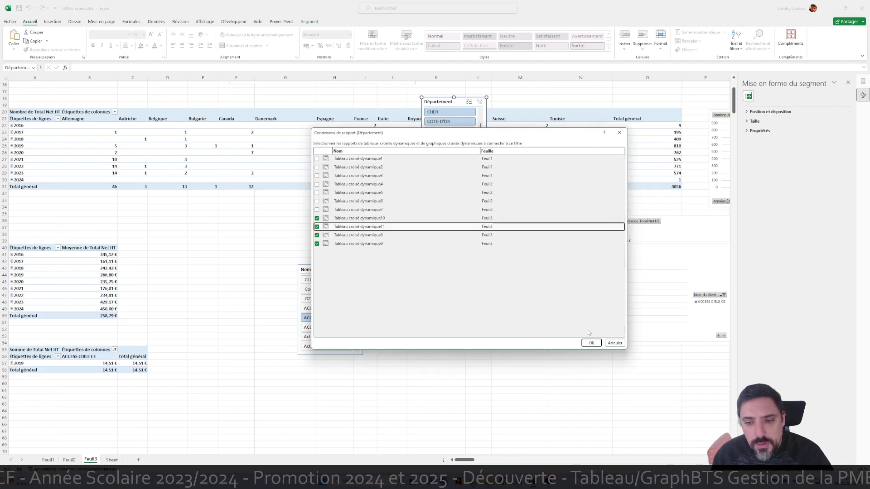
{"action": "left_click", "coordinate": [592, 344]}
{"action": "left_click", "coordinate": [458, 337]}
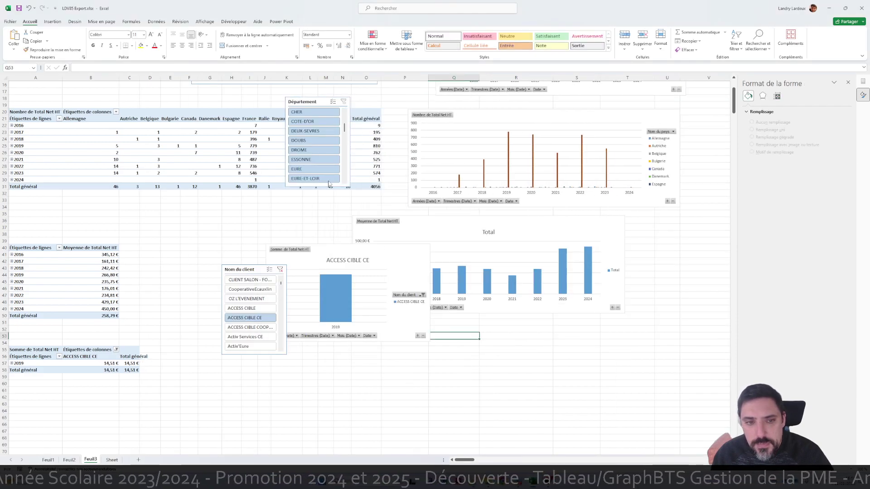
Filter the Département slicer on VENDEE and clear the Nom du client filter
{"action": "left_click", "coordinate": [312, 169]}
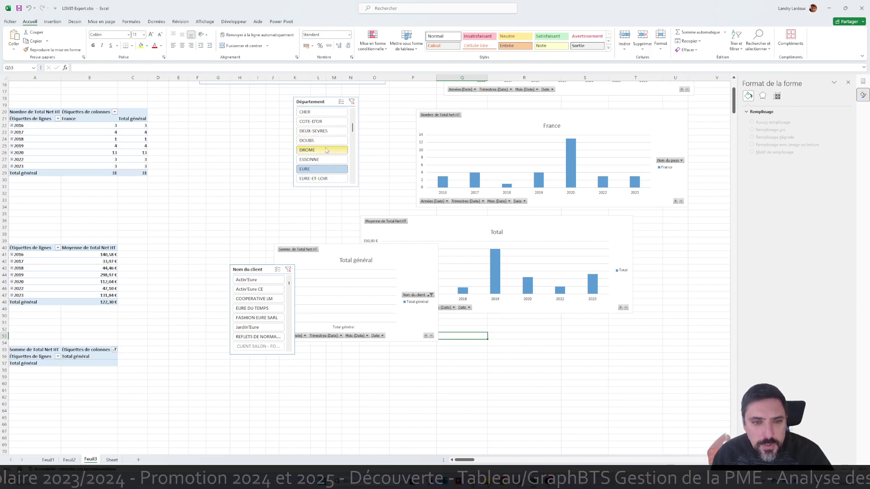
{"action": "left_click_drag", "start_coordinate": [352, 127], "coordinate": [358, 180]}
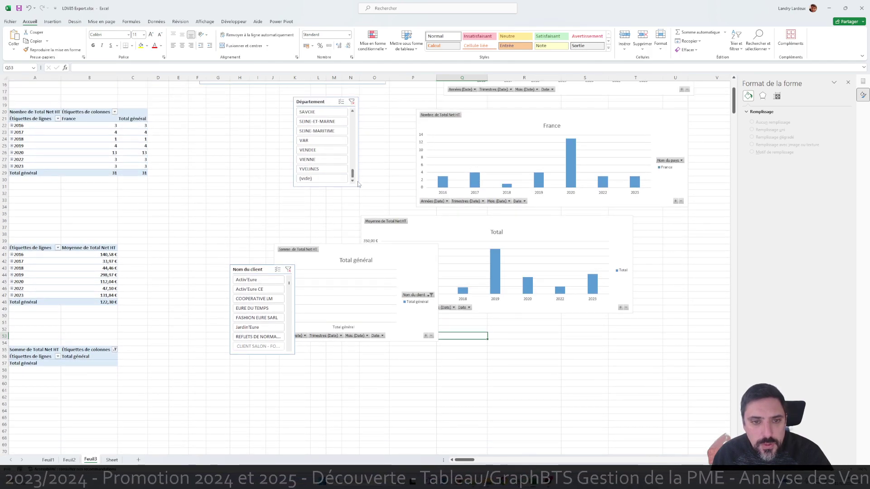
{"action": "left_click", "coordinate": [322, 150]}
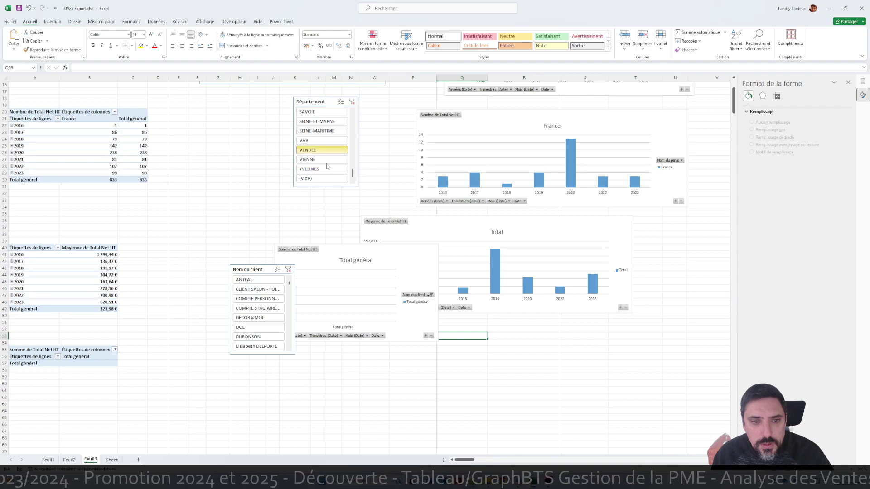
{"action": "left_click", "coordinate": [288, 270]}
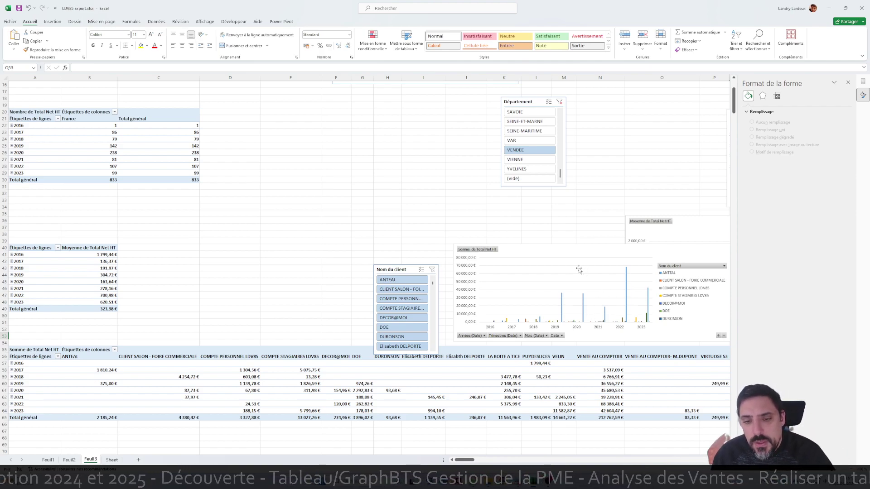
{"action": "scroll", "coordinate": [574, 269], "scroll_direction": "up", "scroll_amount": 3}
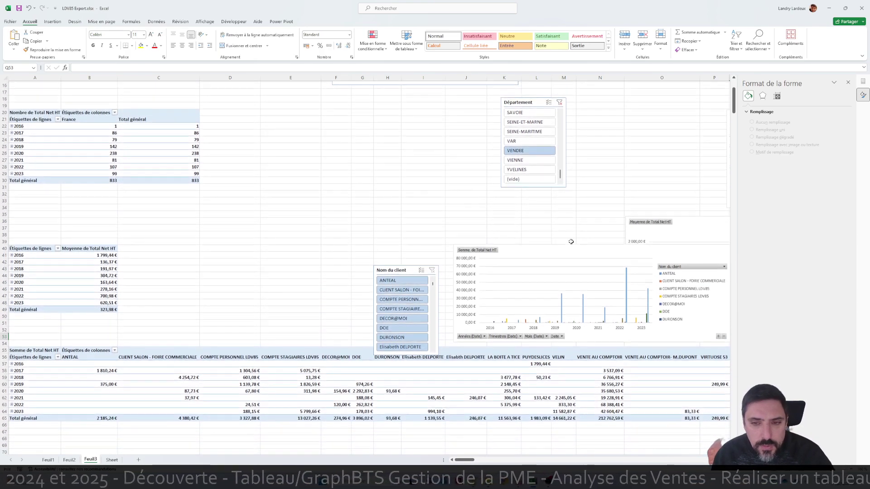
{"action": "scroll", "coordinate": [571, 242], "scroll_direction": "up", "scroll_amount": 2}
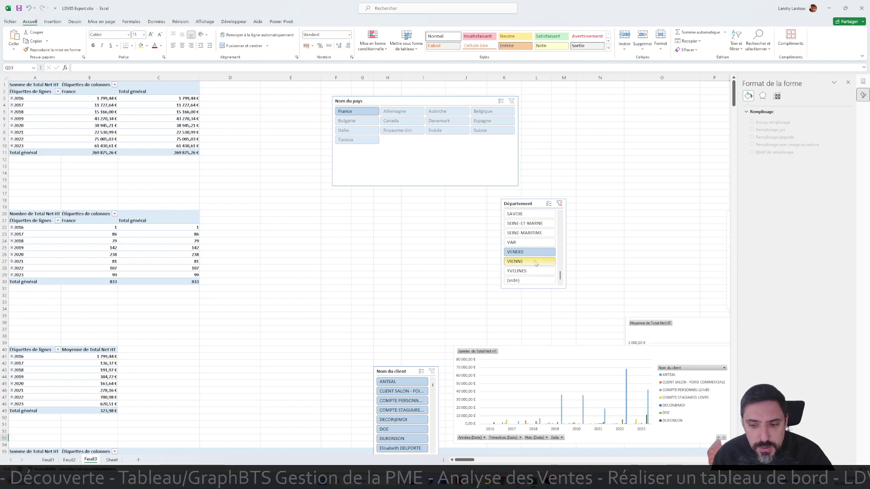
Add a new worksheet before Sheet and name it TABLEAU DE BORD
{"action": "left_click", "coordinate": [138, 460]}
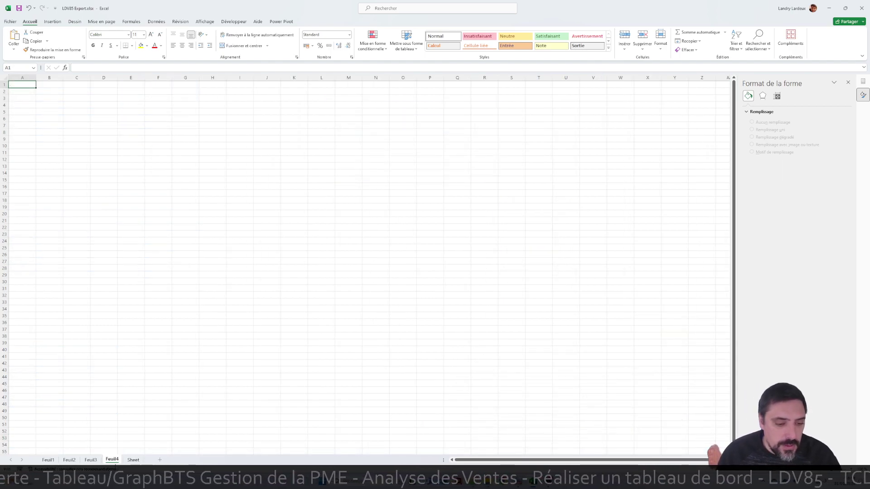
{"action": "double_click", "coordinate": [113, 460]}
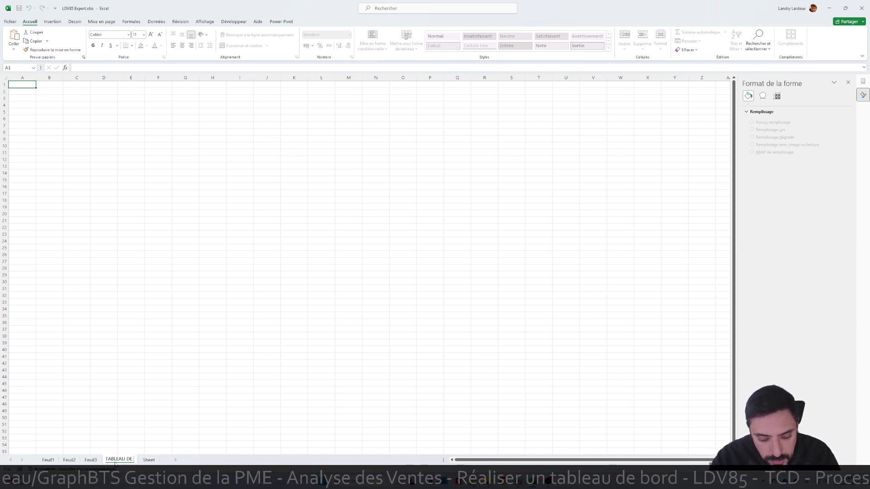
{"action": "left_click", "coordinate": [139, 219]}
{"action": "left_click", "coordinate": [125, 234]}
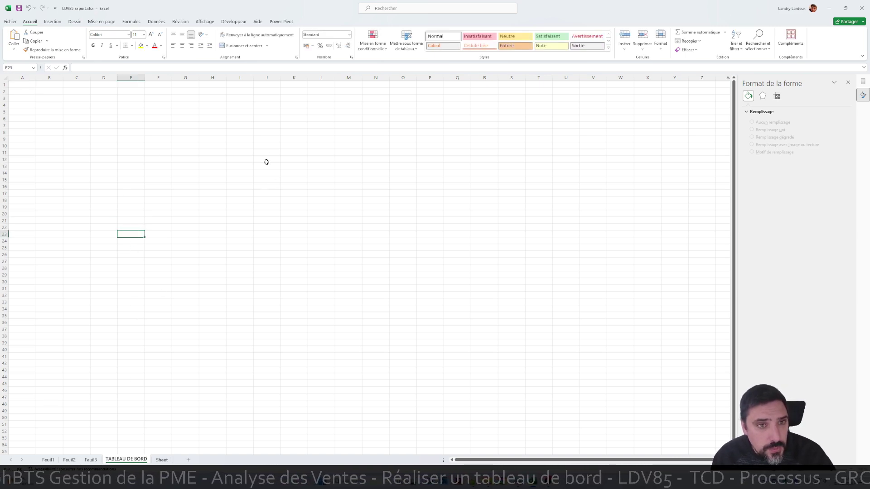
Enter the title TABLEAU DE BORD in cell A1 of the new worksheet
{"action": "left_click", "coordinate": [202, 21]}
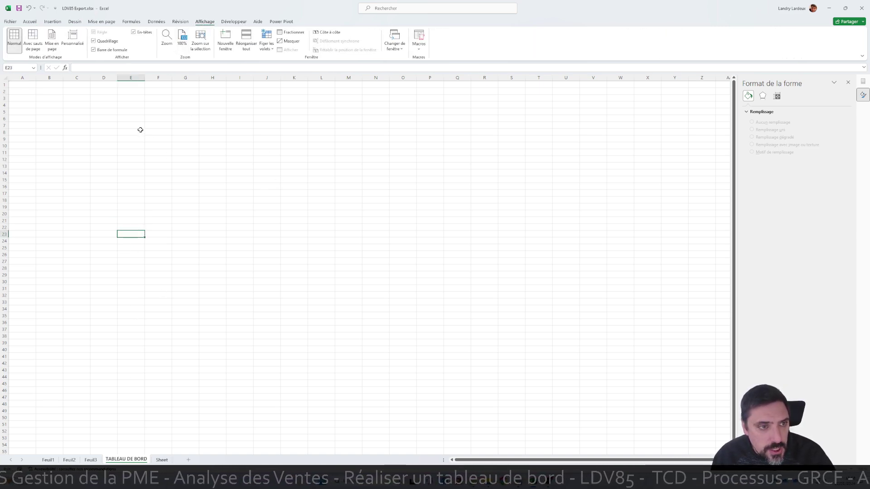
{"action": "left_click", "coordinate": [28, 93]}
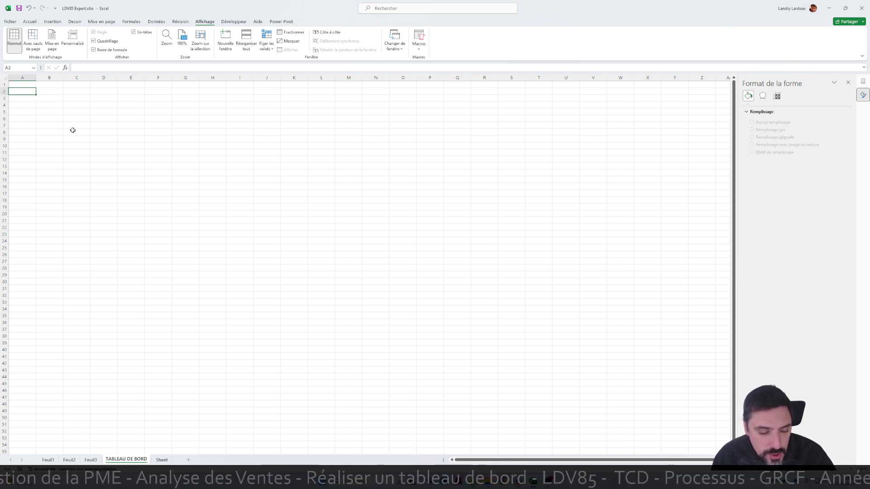
{"action": "left_click", "coordinate": [33, 87]}
{"action": "type", "text": "TABLEAU DE BORD"}
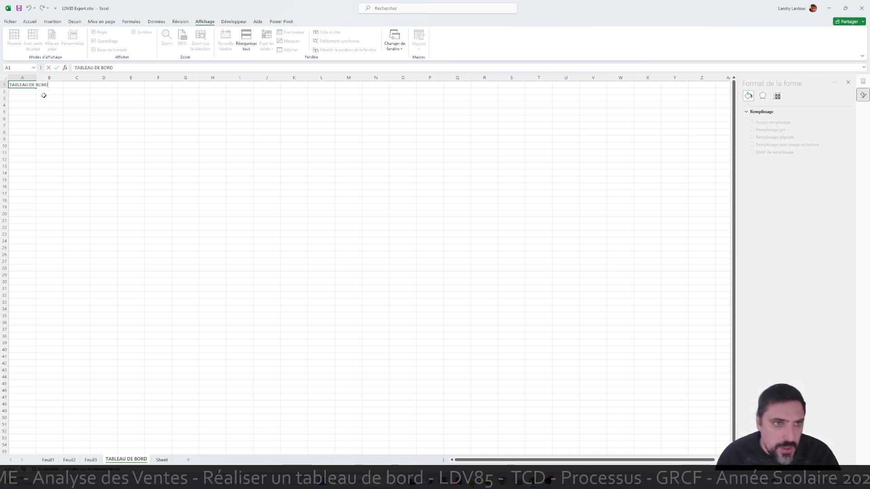
{"action": "left_click", "coordinate": [131, 159]}
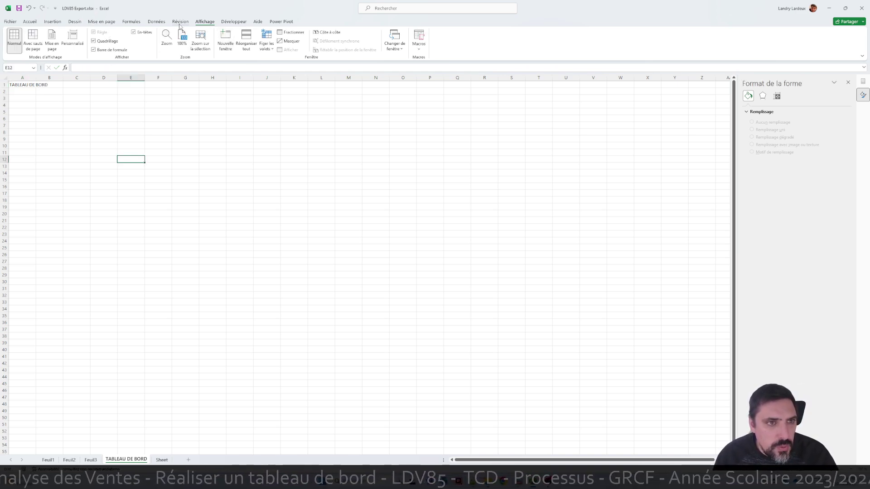
Set the TABLEAU DE BORD sheet's page orientation to landscape and choose a larger paper size
{"action": "left_click", "coordinate": [75, 22]}
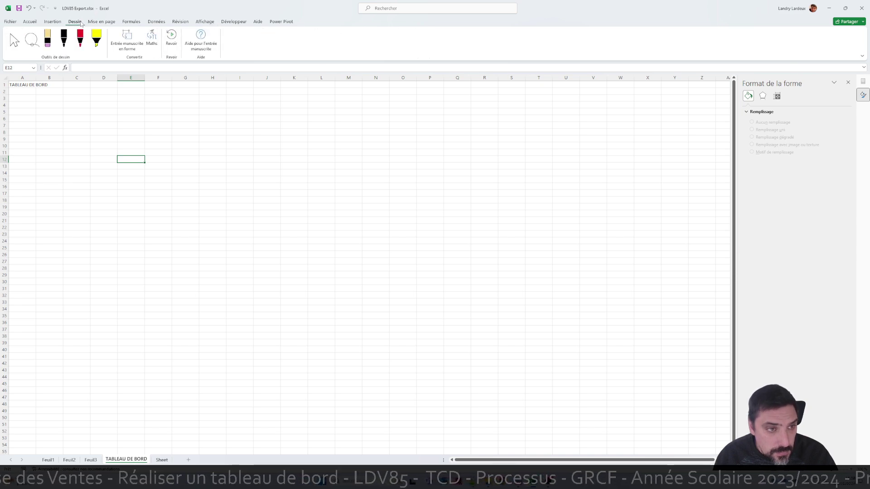
{"action": "left_click", "coordinate": [113, 22]}
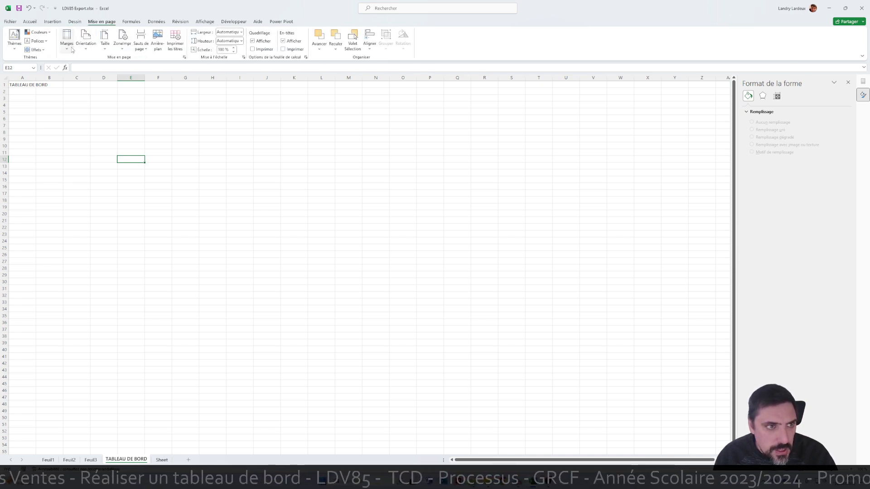
{"action": "left_click", "coordinate": [86, 45]}
{"action": "left_click", "coordinate": [92, 79]}
{"action": "left_click", "coordinate": [105, 40]}
{"action": "left_click", "coordinate": [134, 159]}
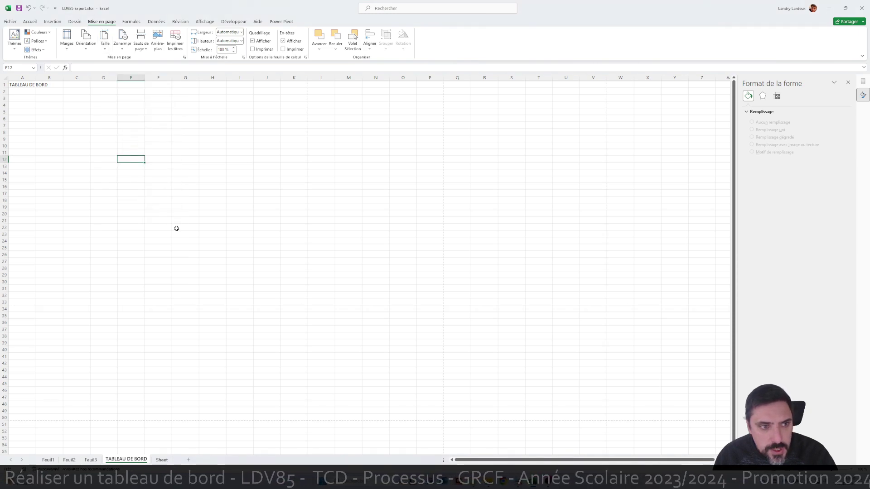
Copy the four charts and the Date timeline from Feuil1 onto the TABLEAU DE BORD sheet
{"action": "left_click", "coordinate": [49, 460]}
{"action": "scroll", "coordinate": [222, 330], "scroll_direction": "up", "scroll_amount": 1}
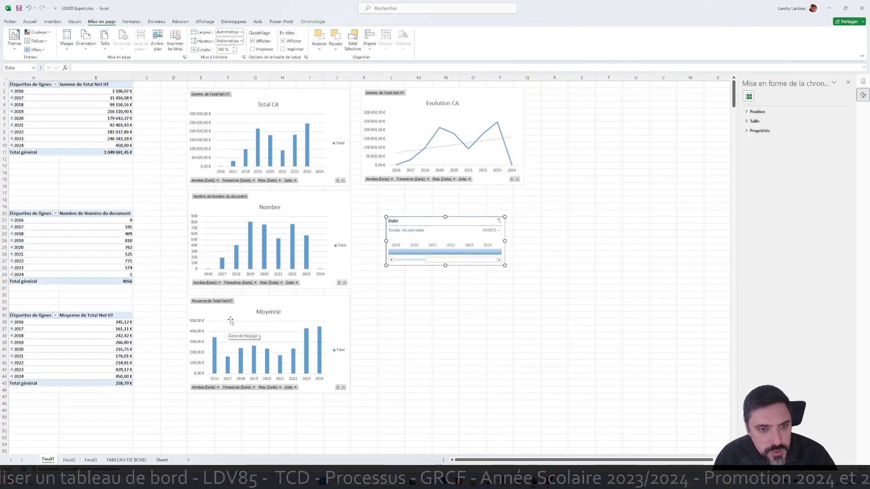
{"action": "left_click", "coordinate": [428, 111], "text": "ctrl"}
{"action": "left_click", "coordinate": [331, 126], "text": "ctrl"}
{"action": "left_click", "coordinate": [299, 217], "text": "ctrl"}
{"action": "left_click", "coordinate": [331, 304], "text": "ctrl"}
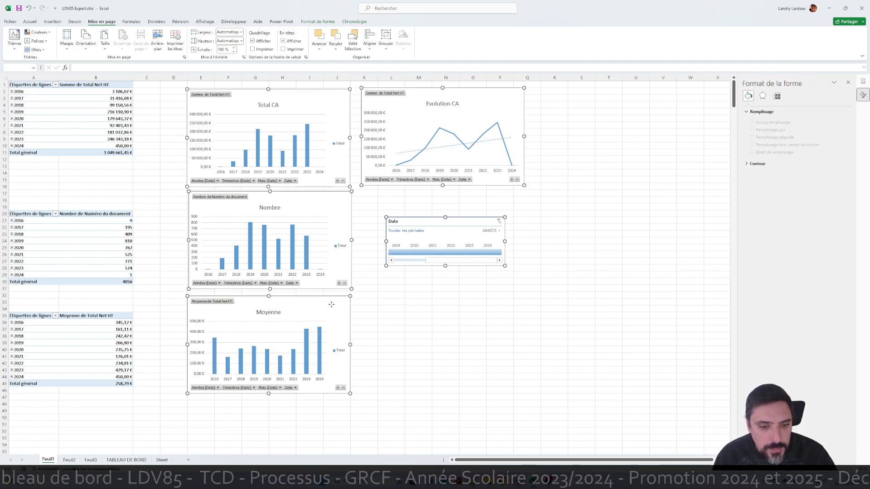
{"action": "key", "text": "ctrl+x"}
{"action": "left_click", "coordinate": [114, 461]}
{"action": "left_click", "coordinate": [51, 147]}
{"action": "key", "text": "ctrl+v"}
{"action": "left_click", "coordinate": [420, 294]}
Place the Date timeline below the title and the Evolution CA chart beside it at the top of the sheet
{"action": "left_click_drag", "start_coordinate": [297, 278], "coordinate": [75, 98]}
{"action": "left_click_drag", "start_coordinate": [260, 156], "coordinate": [256, 103]}
{"action": "left_click_drag", "start_coordinate": [136, 154], "coordinate": [345, 250]}
{"action": "left_click_drag", "start_coordinate": [105, 113], "coordinate": [107, 154]}
{"action": "left_click_drag", "start_coordinate": [278, 97], "coordinate": [221, 92]}
Arrange Total CA to the right of Evolution CA, with the Nombre and Moyenne charts in a row below them
{"action": "left_click_drag", "start_coordinate": [322, 255], "coordinate": [391, 244]}
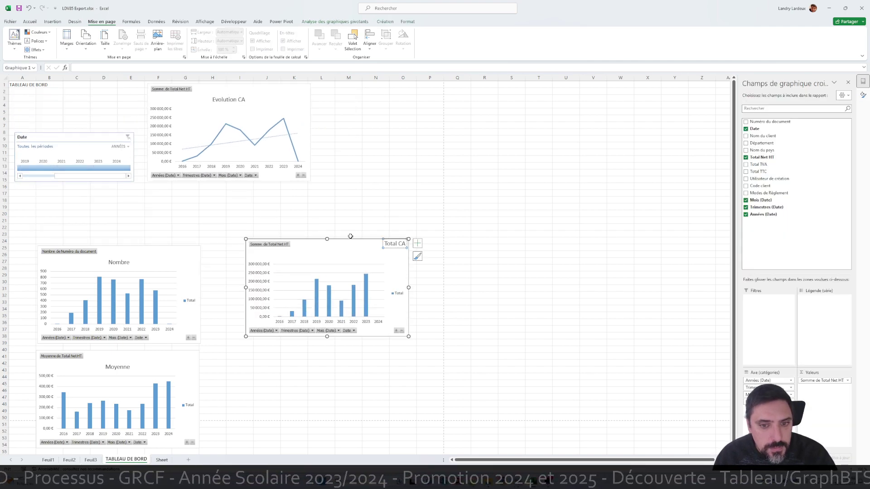
{"action": "left_click", "coordinate": [30, 9]}
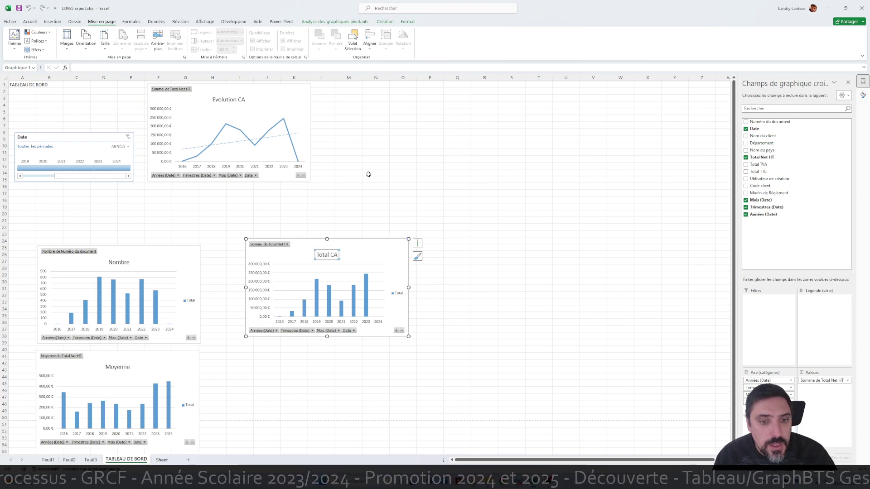
{"action": "left_click", "coordinate": [357, 216]}
{"action": "left_click_drag", "start_coordinate": [363, 245], "coordinate": [438, 90]}
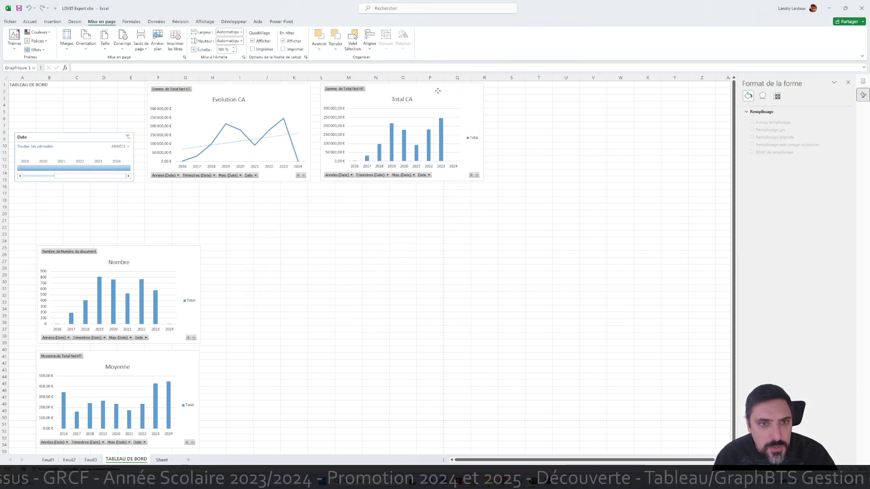
{"action": "left_click_drag", "start_coordinate": [167, 253], "coordinate": [275, 192]}
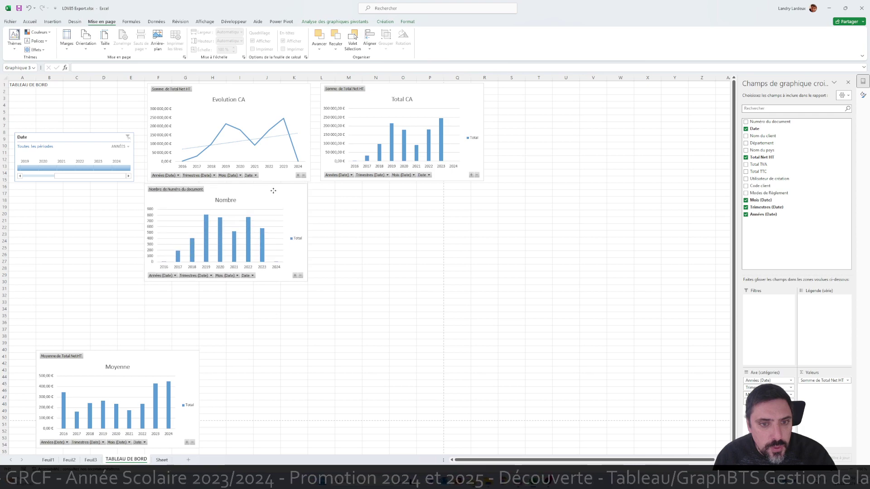
{"action": "left_click_drag", "start_coordinate": [150, 354], "coordinate": [437, 197]}
Test the Date timeline on 2020 and on a multi-year range, and clear its filter
{"action": "left_click", "coordinate": [47, 168]}
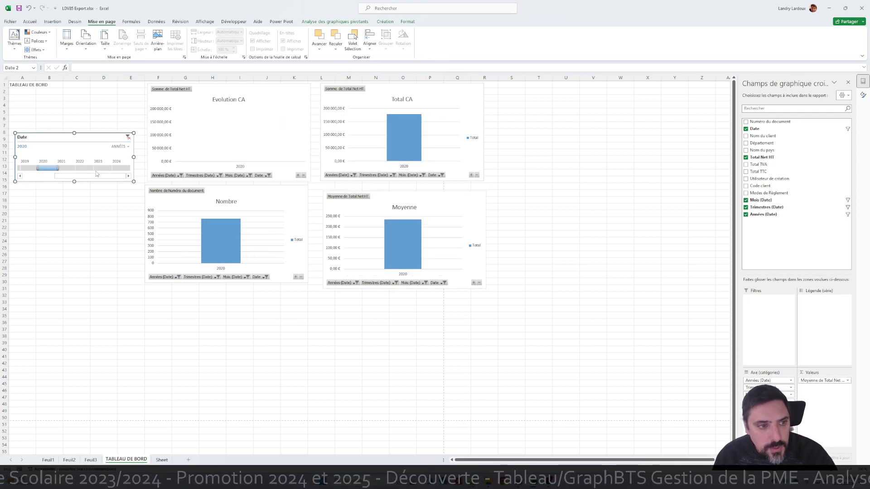
{"action": "left_click_drag", "start_coordinate": [97, 168], "coordinate": [21, 167]}
{"action": "left_click", "coordinate": [128, 137]}
Hide the Feuil1 worksheet
{"action": "left_click", "coordinate": [47, 461]}
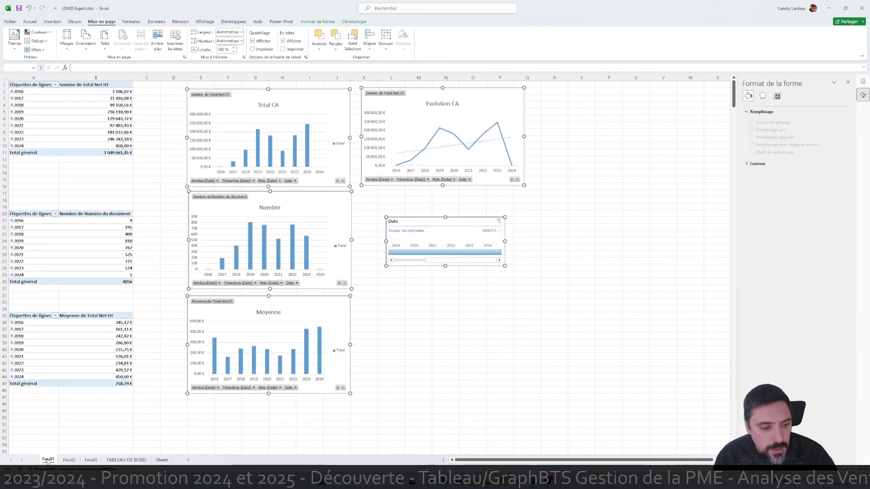
{"action": "right_click", "coordinate": [48, 461]}
{"action": "left_click", "coordinate": [64, 426]}
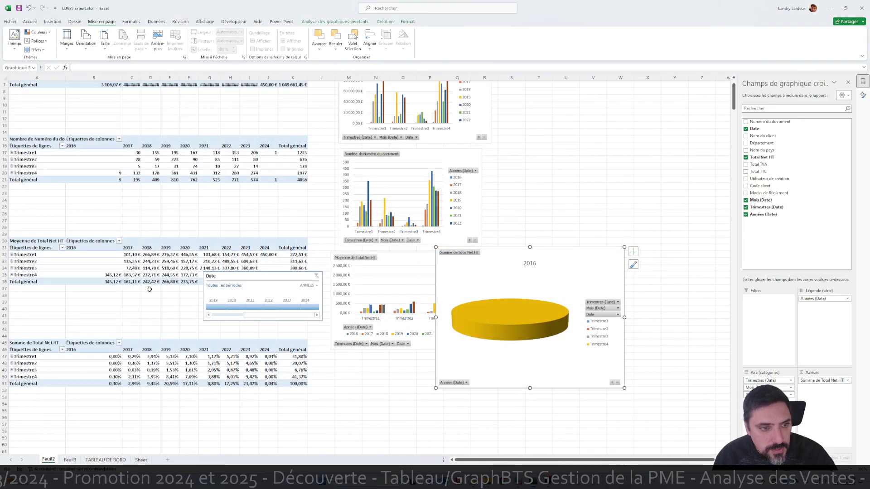
Copy the four charts and the Date timeline from Feuil2 onto the TABLEAU DE BORD sheet
{"action": "scroll", "coordinate": [428, 236], "scroll_direction": "up", "scroll_amount": 2}
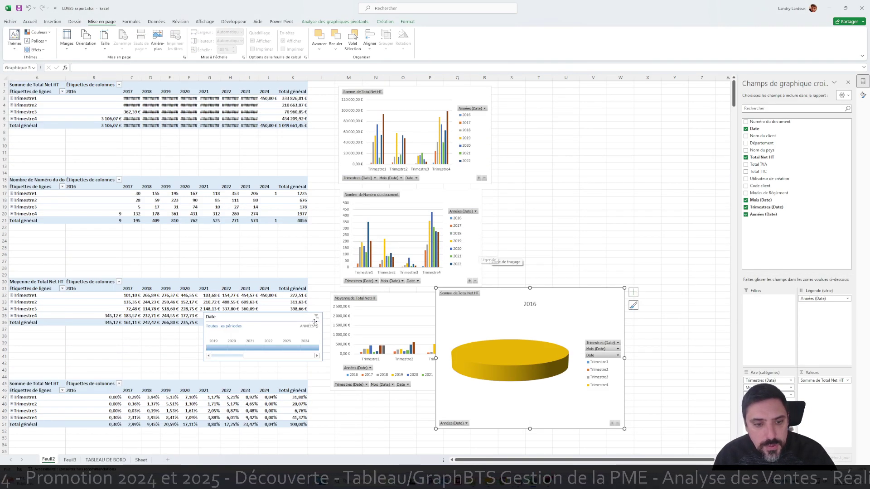
{"action": "left_click", "coordinate": [248, 320], "text": "ctrl"}
{"action": "left_click", "coordinate": [410, 308], "text": "ctrl"}
{"action": "left_click", "coordinate": [456, 192], "text": "ctrl"}
{"action": "left_click", "coordinate": [457, 136], "text": "ctrl"}
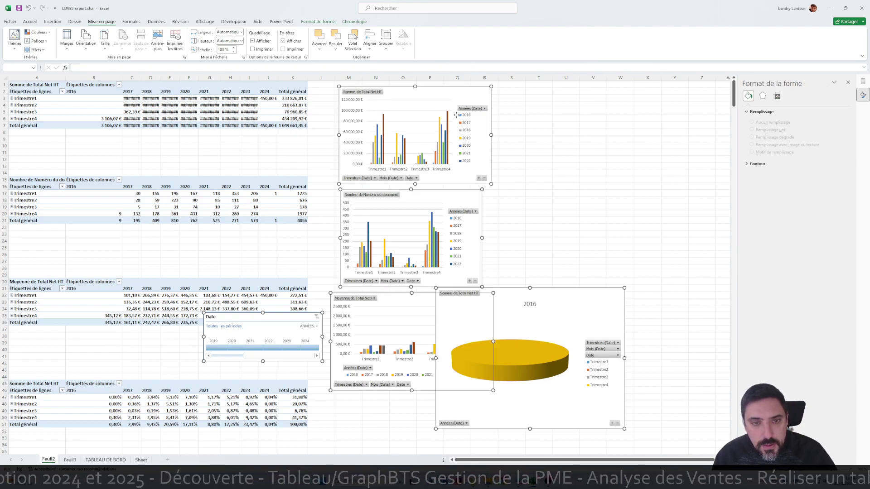
{"action": "left_click", "coordinate": [85, 461]}
{"action": "key", "text": "ctrl+v"}
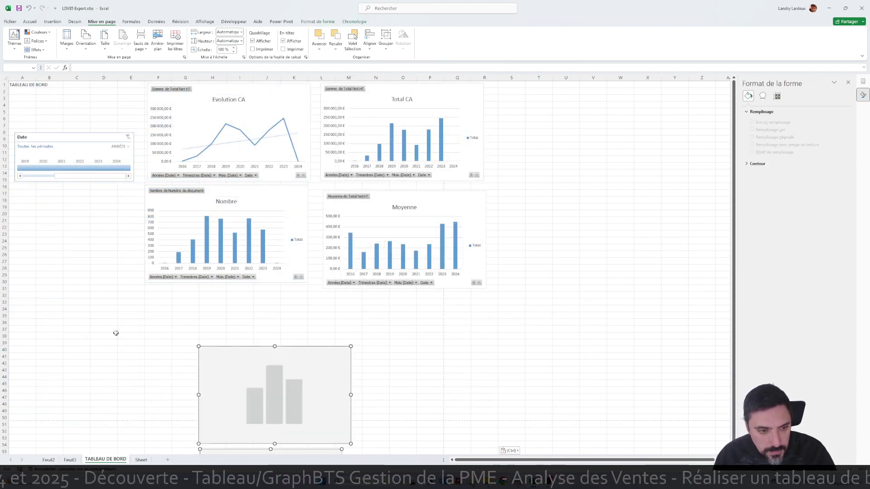
Place the copied Date timeline below the yearly charts' timeline, and shrink the 2016 pie chart to fit underneath it
{"action": "scroll", "coordinate": [373, 352], "scroll_direction": "down", "scroll_amount": 10}
{"action": "left_click_drag", "start_coordinate": [171, 377], "coordinate": [181, 149]}
{"action": "scroll", "coordinate": [182, 148], "scroll_direction": "up", "scroll_amount": 8}
{"action": "left_click_drag", "start_coordinate": [157, 283], "coordinate": [59, 223]}
{"action": "left_click", "coordinate": [117, 272]}
{"action": "left_click_drag", "start_coordinate": [464, 261], "coordinate": [176, 301]}
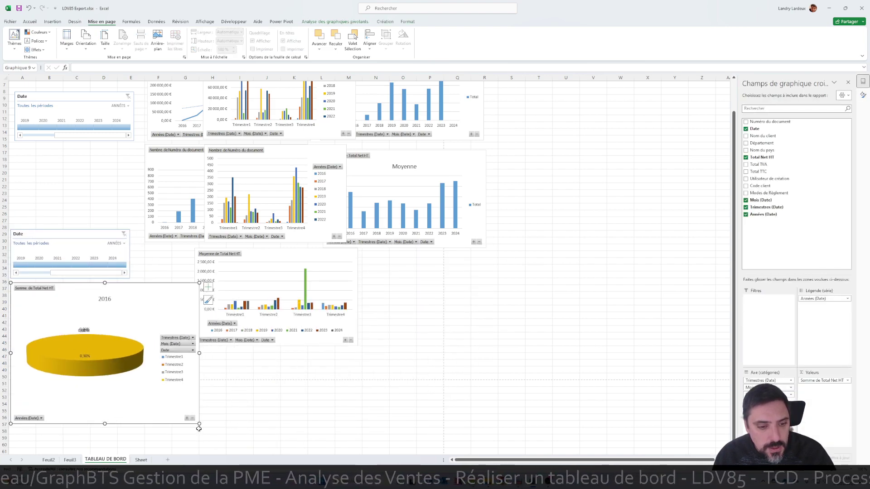
{"action": "left_click_drag", "start_coordinate": [199, 425], "coordinate": [133, 360]}
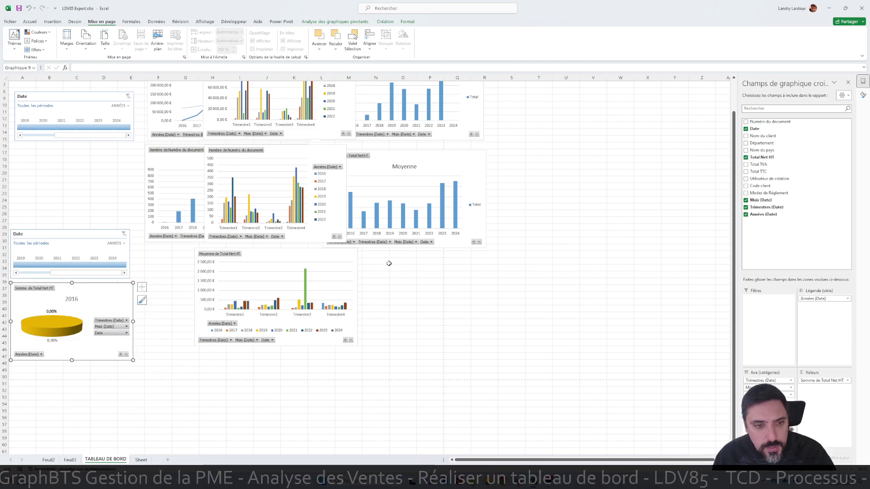
{"action": "left_click", "coordinate": [436, 301]}
{"action": "left_click", "coordinate": [334, 266]}
{"action": "left_click", "coordinate": [339, 271]}
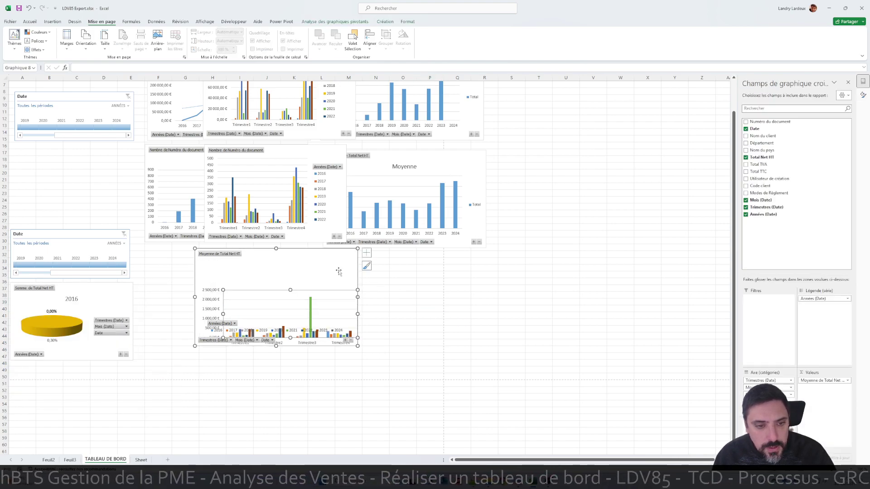
{"action": "left_click", "coordinate": [30, 8]}
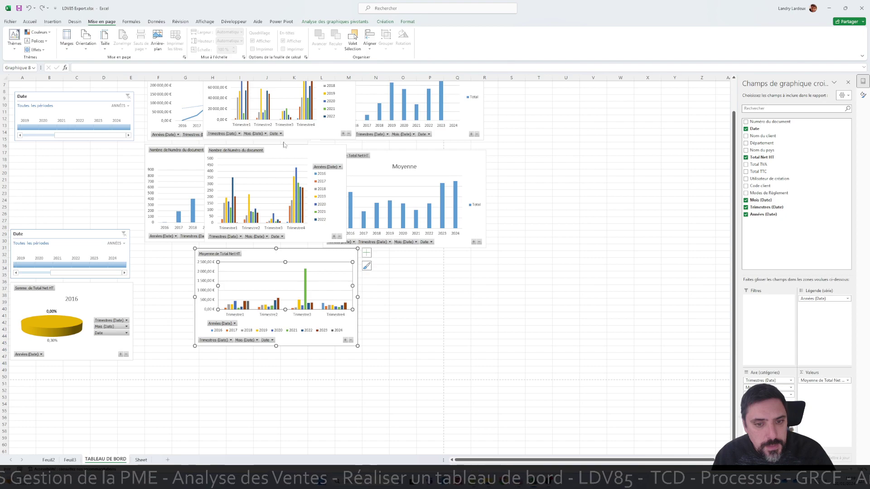
Arrange the quarterly charts below the yearly ones, with Somme above Nombre in one column and Moyenne under the yearly Moyenne chart
{"action": "left_click_drag", "start_coordinate": [331, 253], "coordinate": [505, 326]}
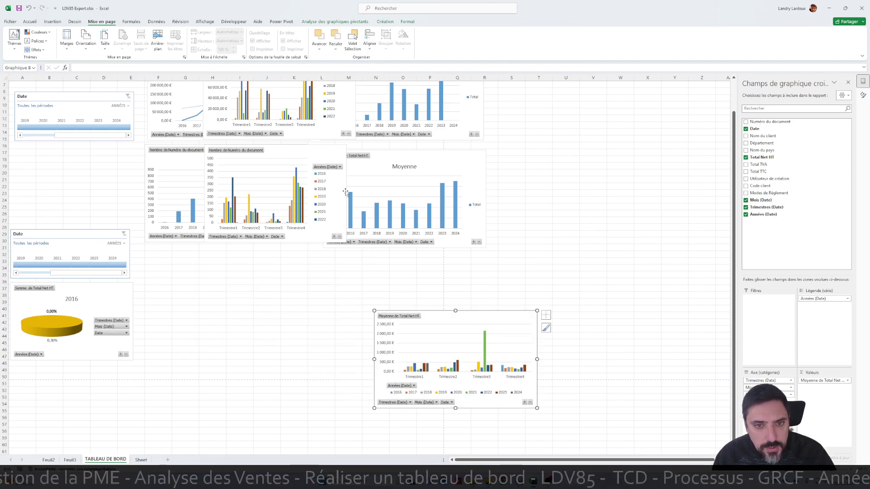
{"action": "left_click_drag", "start_coordinate": [310, 145], "coordinate": [257, 324]}
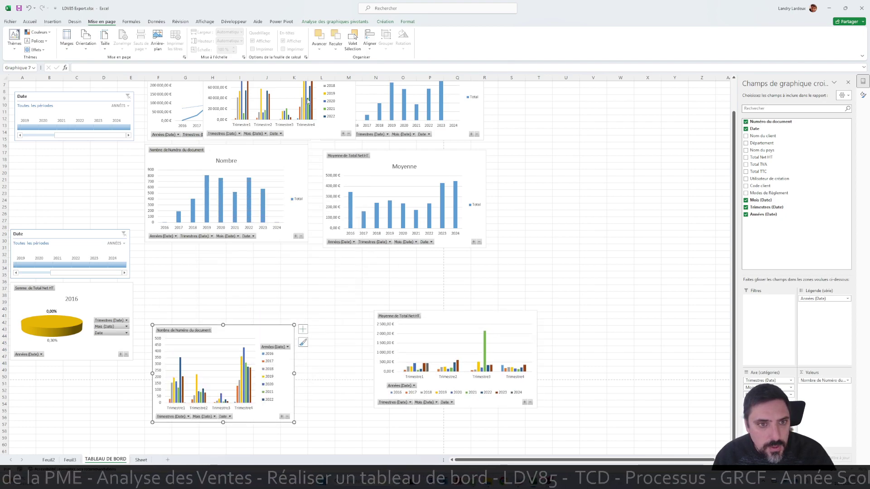
{"action": "scroll", "coordinate": [357, 195], "scroll_direction": "up", "scroll_amount": 2}
{"action": "scroll", "coordinate": [358, 195], "scroll_direction": "up", "scroll_amount": 1}
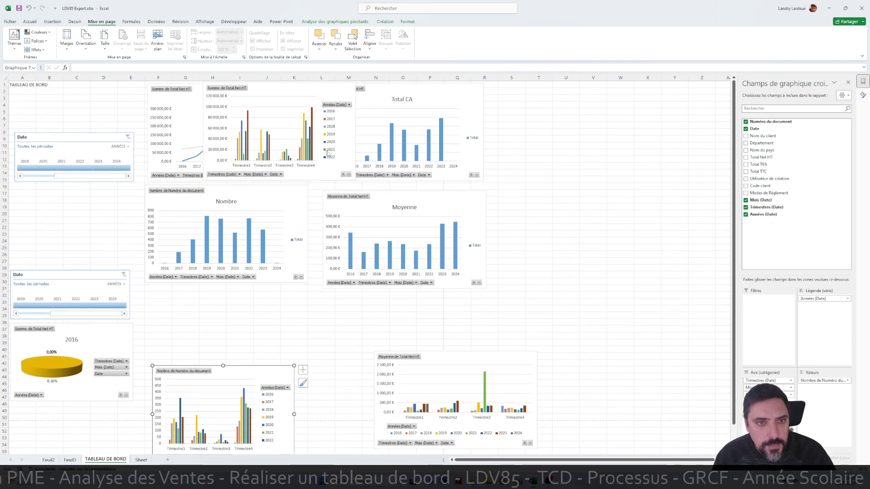
{"action": "left_click_drag", "start_coordinate": [313, 90], "coordinate": [273, 282]}
{"action": "scroll", "coordinate": [433, 307], "scroll_direction": "down", "scroll_amount": 3}
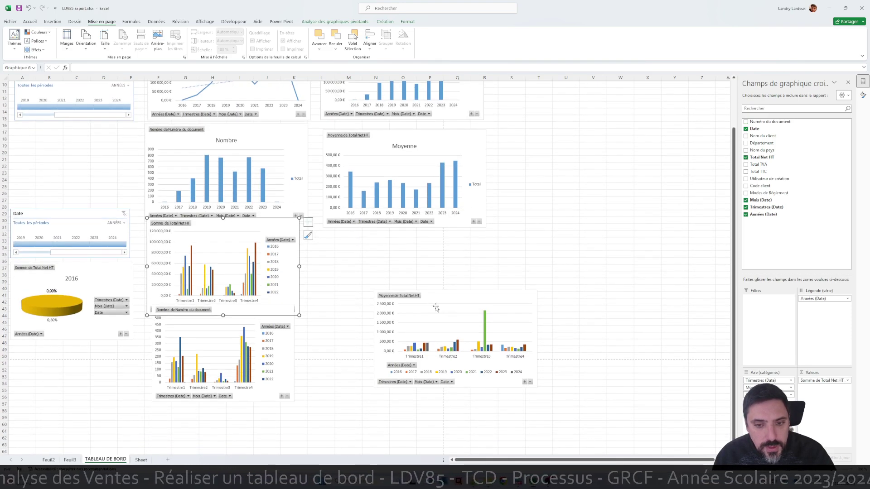
{"action": "mouse_move", "coordinate": [243, 234]}
{"action": "left_mouse_down"}
{"action": "mouse_move", "coordinate": [295, 238]}
{"action": "mouse_move", "coordinate": [247, 237]}
{"action": "left_mouse_up"}
{"action": "left_click_drag", "start_coordinate": [438, 292], "coordinate": [398, 231]}
{"action": "scroll", "coordinate": [339, 292], "scroll_direction": "up", "scroll_amount": 2}
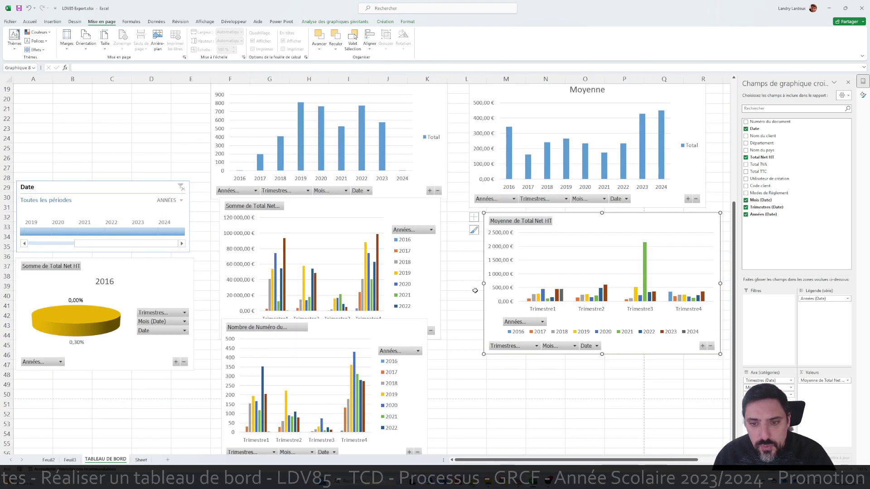
{"action": "scroll", "coordinate": [339, 293], "scroll_direction": "down", "scroll_amount": 2}
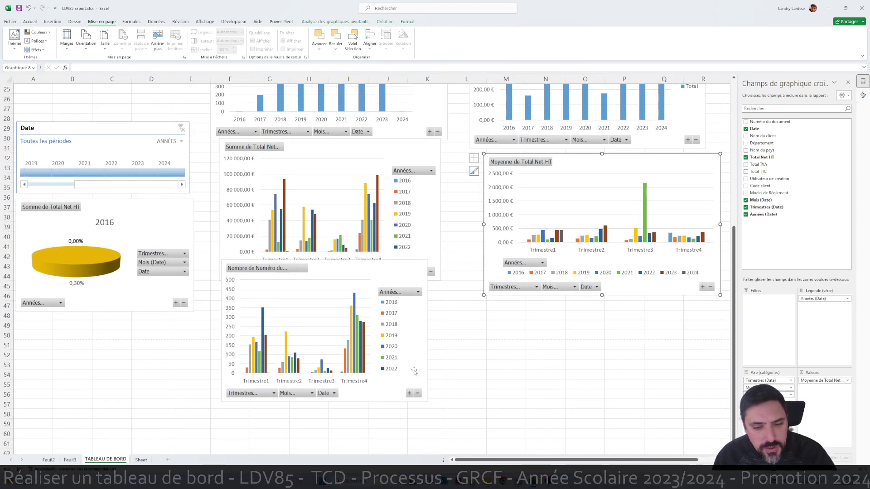
Examine the whole TABLEAU DE BORD layout in the LDV85 Export Correction workbook and return to LDV85 Export
{"action": "mouse_move", "coordinate": [534, 481]}
{"action": "left_click", "coordinate": [514, 459]}
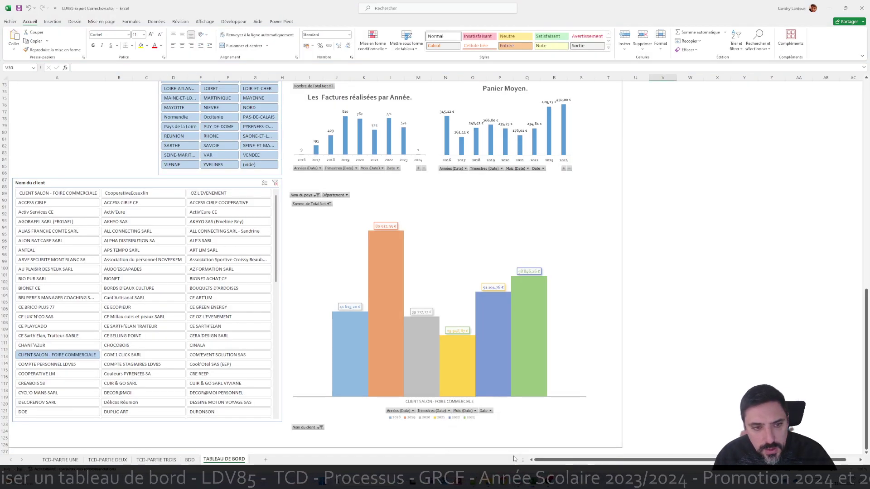
{"action": "scroll", "coordinate": [491, 306], "scroll_direction": "up", "scroll_amount": 6}
{"action": "scroll", "coordinate": [491, 301], "scroll_direction": "up", "scroll_amount": 8}
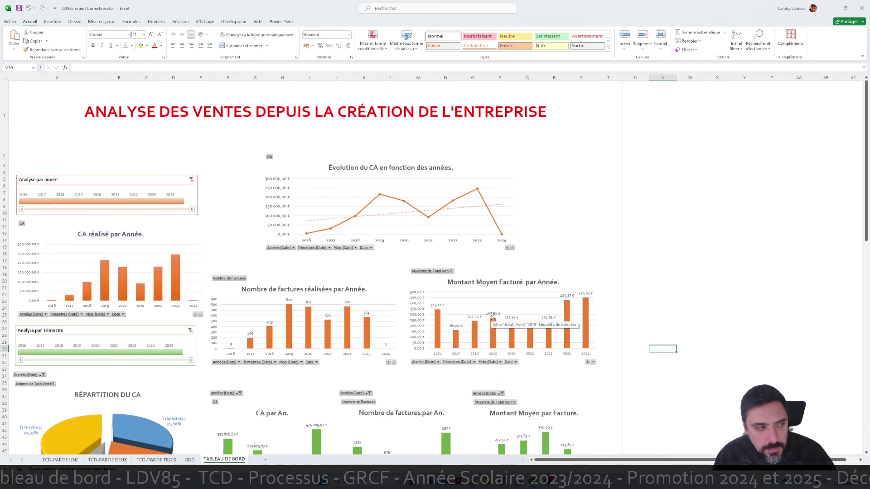
{"action": "scroll", "coordinate": [492, 314], "scroll_direction": "down", "scroll_amount": 11}
{"action": "scroll", "coordinate": [490, 311], "scroll_direction": "down", "scroll_amount": 9}
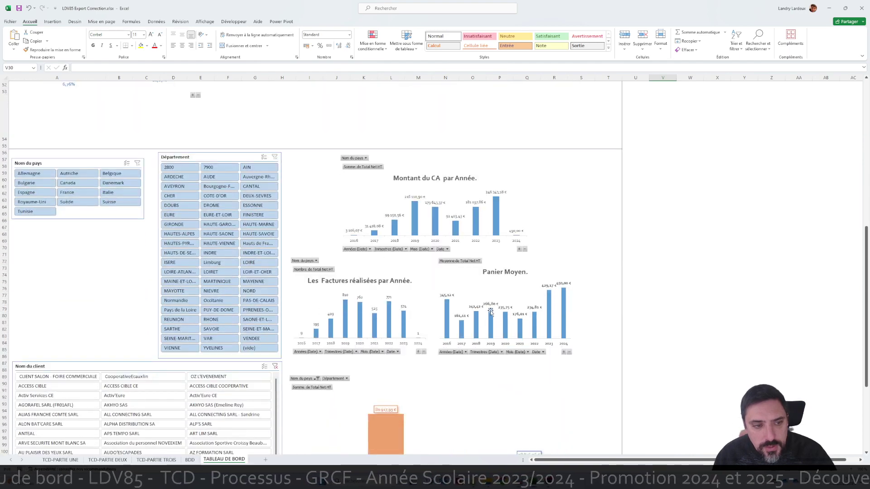
{"action": "mouse_move", "coordinate": [509, 448]}
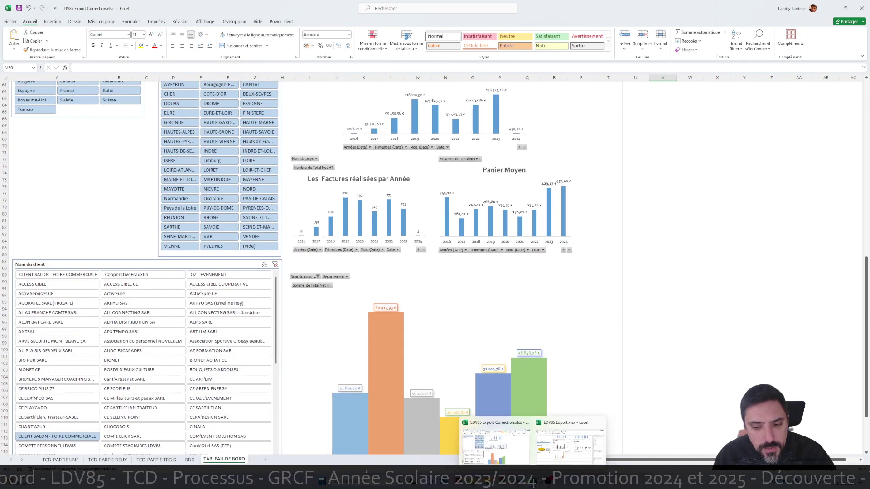
{"action": "left_click", "coordinate": [570, 446]}
Hide the Feuil2 and Sheet worksheets
{"action": "scroll", "coordinate": [311, 320], "scroll_direction": "down", "scroll_amount": 10}
{"action": "left_click", "coordinate": [48, 262]}
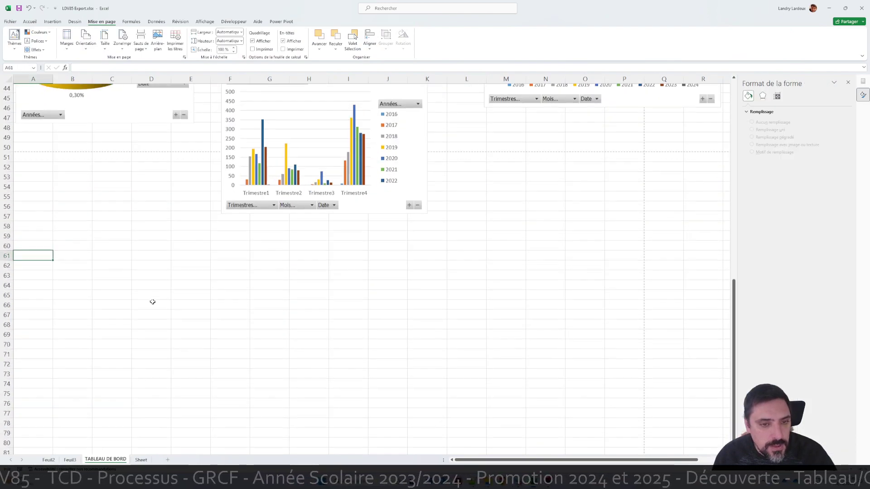
{"action": "scroll", "coordinate": [136, 317], "scroll_direction": "down", "scroll_amount": 3}
{"action": "left_click", "coordinate": [70, 460]}
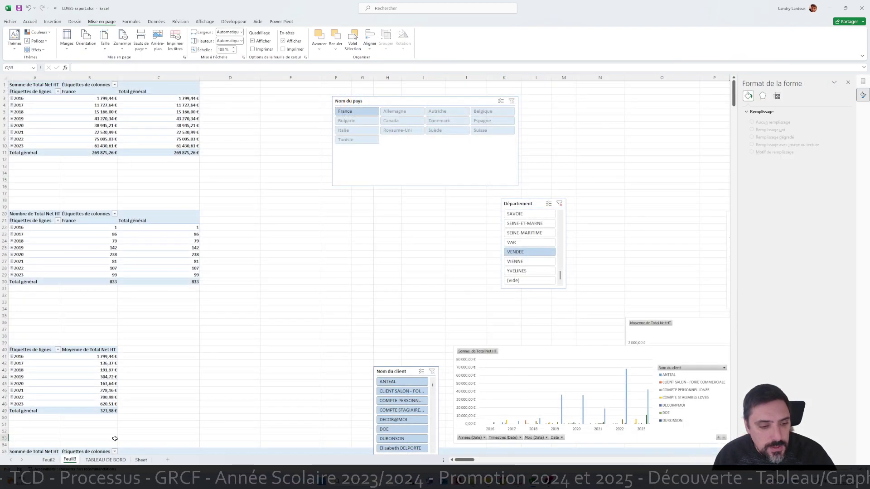
{"action": "right_click", "coordinate": [48, 460]}
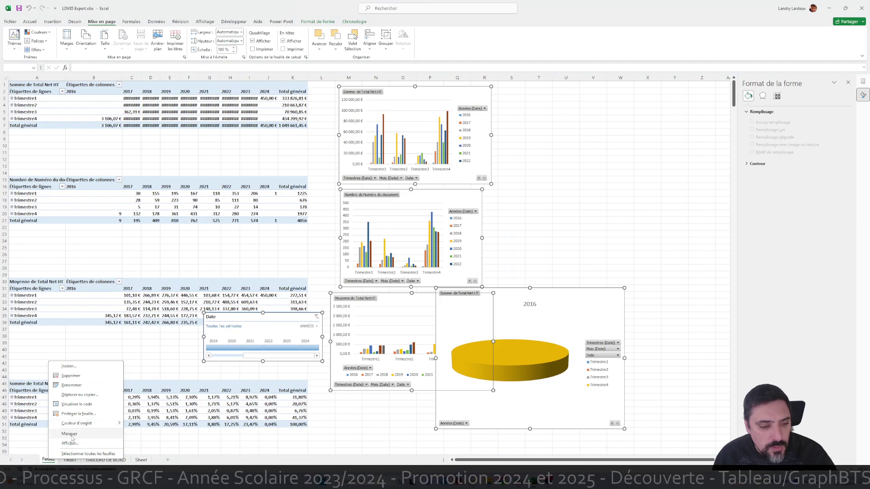
{"action": "left_click", "coordinate": [68, 431]}
{"action": "right_click", "coordinate": [120, 460]}
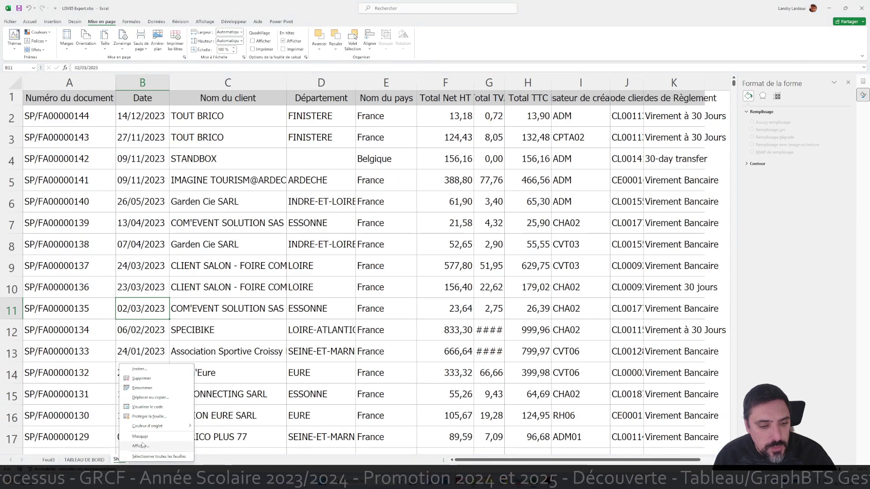
{"action": "left_click", "coordinate": [132, 442]}
On Feuil3, select the Nom du pays and Département slicers together and clear the Département filter
{"action": "left_click", "coordinate": [51, 460]}
{"action": "scroll", "coordinate": [302, 357], "scroll_direction": "down", "scroll_amount": 1}
{"action": "scroll", "coordinate": [304, 356], "scroll_direction": "up", "scroll_amount": 1}
{"action": "scroll", "coordinate": [308, 354], "scroll_direction": "down", "scroll_amount": 3}
{"action": "scroll", "coordinate": [313, 352], "scroll_direction": "up", "scroll_amount": 2}
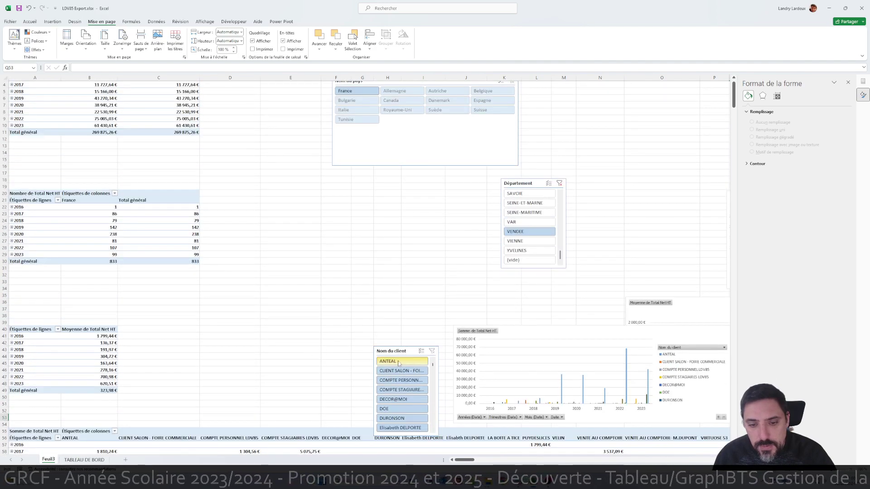
{"action": "scroll", "coordinate": [498, 184], "scroll_direction": "up", "scroll_amount": 3}
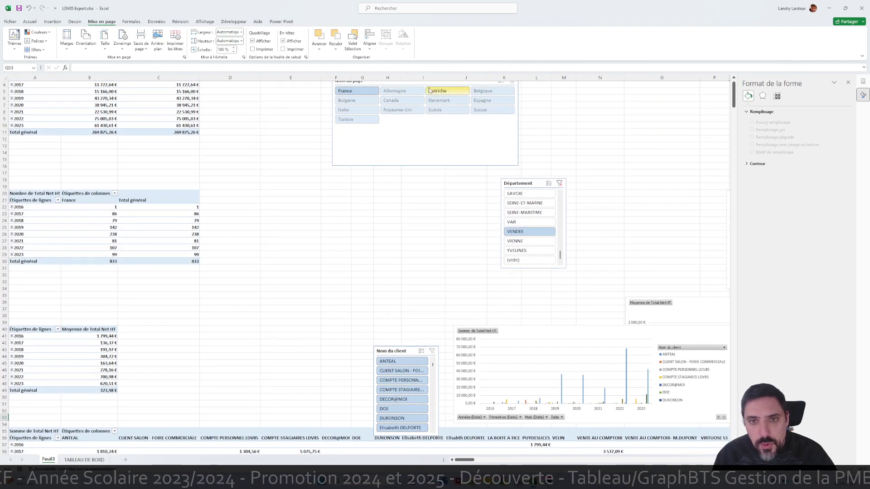
{"action": "left_click", "coordinate": [444, 104]}
{"action": "left_click", "coordinate": [525, 204], "text": "ctrl"}
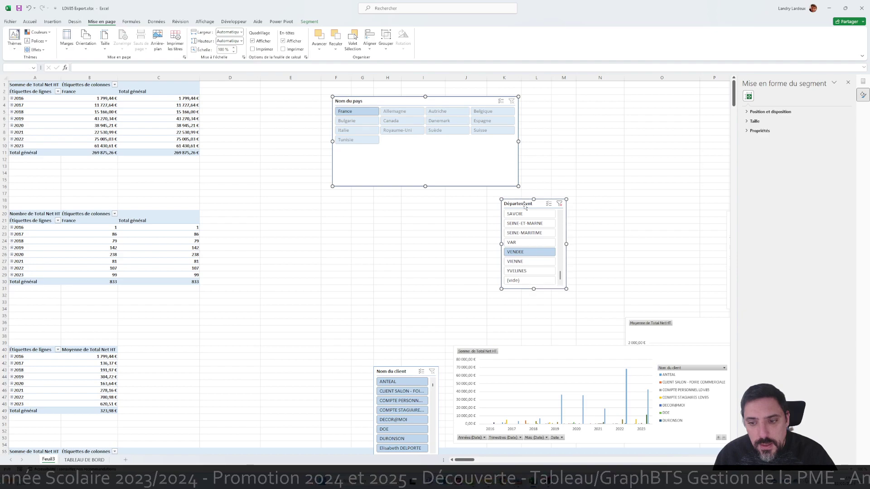
{"action": "left_click_drag", "start_coordinate": [458, 160], "coordinate": [457, 160]}
{"action": "left_click", "coordinate": [558, 205]}
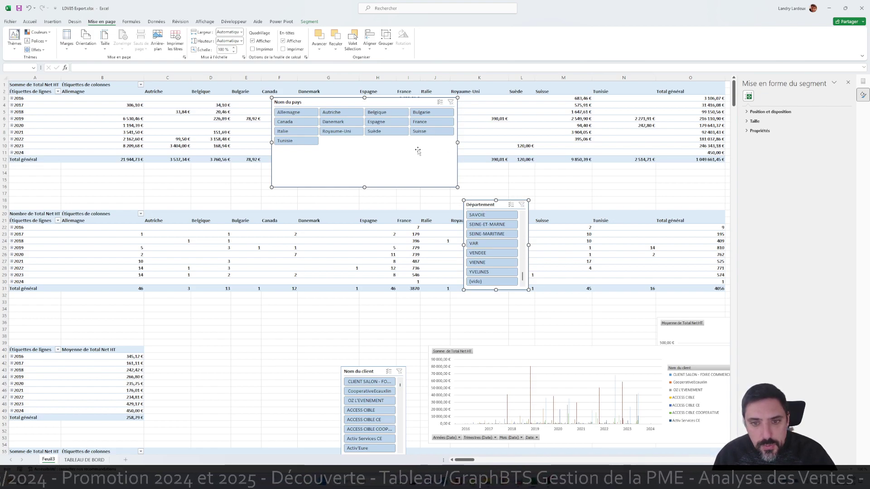
Add Nom du client to the slicer selection and copy all three slicers onto TABLEAU DE BORD below the charts
{"action": "left_click", "coordinate": [362, 373], "text": "ctrl"}
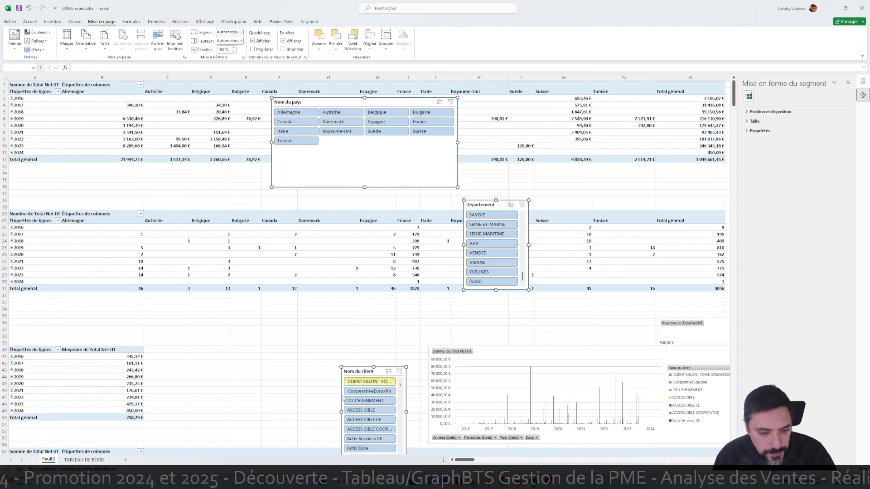
{"action": "left_click", "coordinate": [85, 460]}
{"action": "left_click", "coordinate": [77, 325]}
{"action": "key", "text": "ctrl+v"}
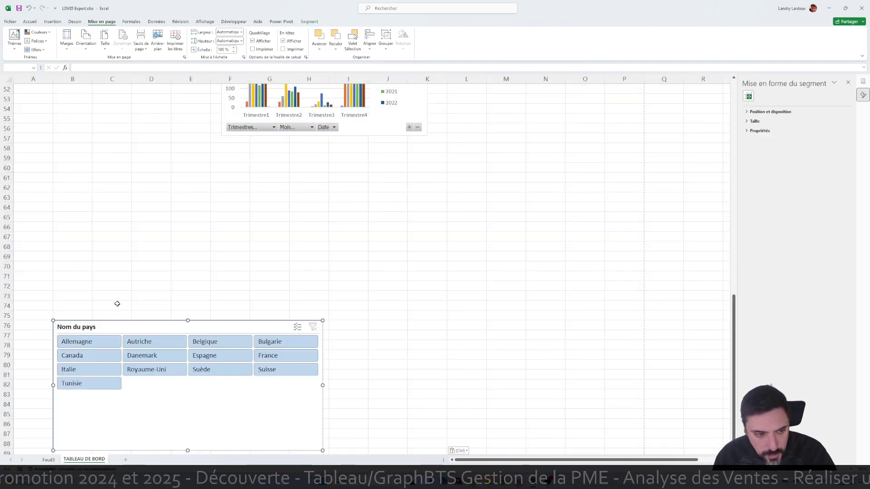
Align the Nom du pays and Département slicers side by side below the charts, with Nom du client beneath Nom du pays
{"action": "left_click_drag", "start_coordinate": [176, 325], "coordinate": [144, 149]}
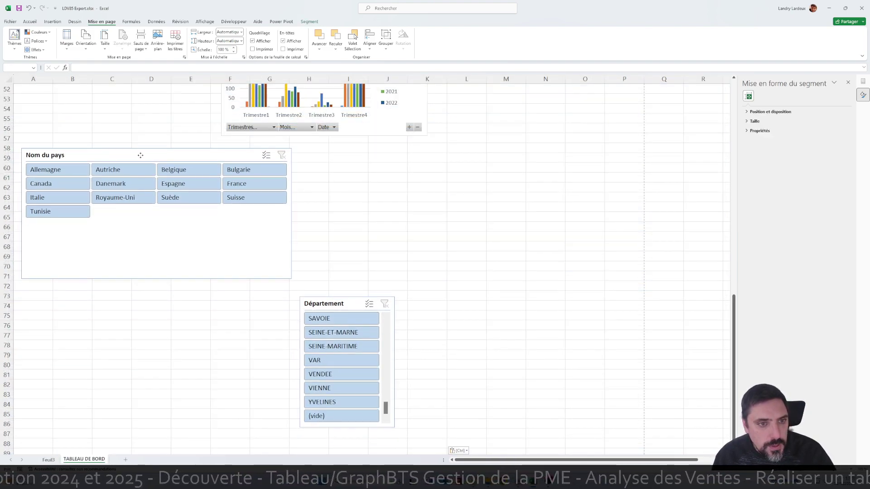
{"action": "left_click", "coordinate": [427, 227]}
{"action": "left_click_drag", "start_coordinate": [319, 304], "coordinate": [314, 155]}
{"action": "left_click", "coordinate": [281, 346]}
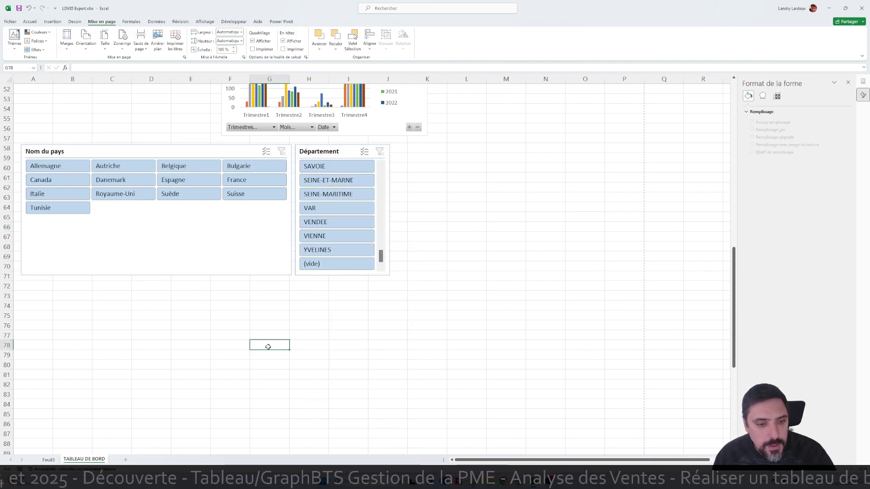
{"action": "scroll", "coordinate": [308, 338], "scroll_direction": "down", "scroll_amount": 4}
{"action": "left_click_drag", "start_coordinate": [156, 418], "coordinate": [55, 164]}
Apply the dark green style to the Nom du client slicer and set it to 5 columns
{"action": "left_click", "coordinate": [310, 22]}
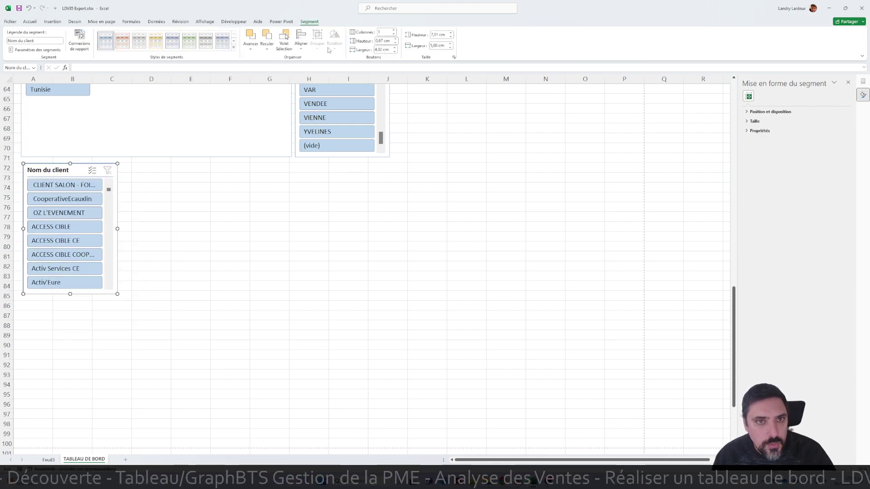
{"action": "left_click", "coordinate": [233, 47]}
{"action": "left_click", "coordinate": [172, 82]}
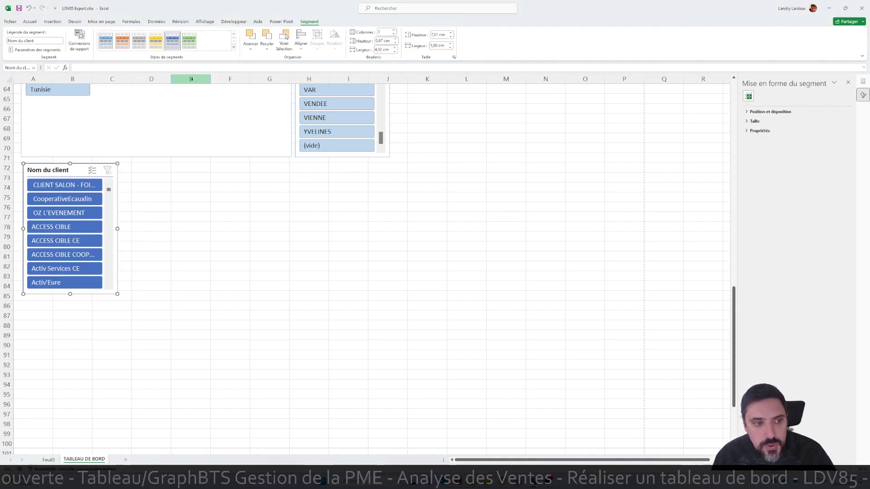
{"action": "left_click", "coordinate": [195, 46]}
{"action": "left_click", "coordinate": [394, 30]}
{"action": "left_click", "coordinate": [393, 31]}
{"action": "left_click", "coordinate": [394, 31]}
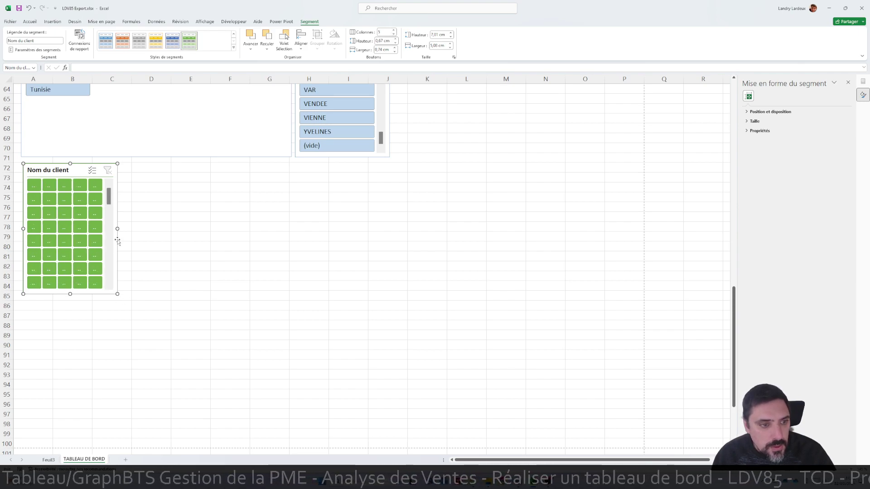
Widen the Nom du client slicer to about 14.3 cm and extend its lower edge downward to show more clients
{"action": "left_click_drag", "start_coordinate": [118, 228], "coordinate": [289, 245]}
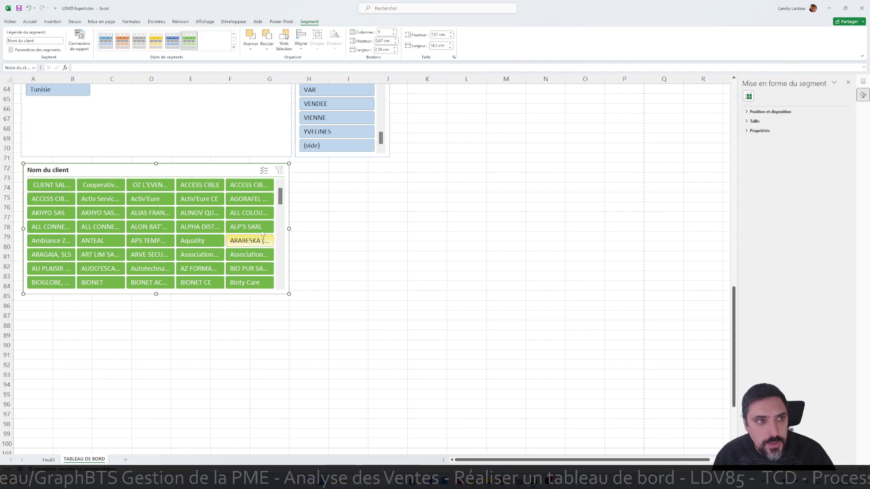
{"action": "left_click", "coordinate": [309, 227]}
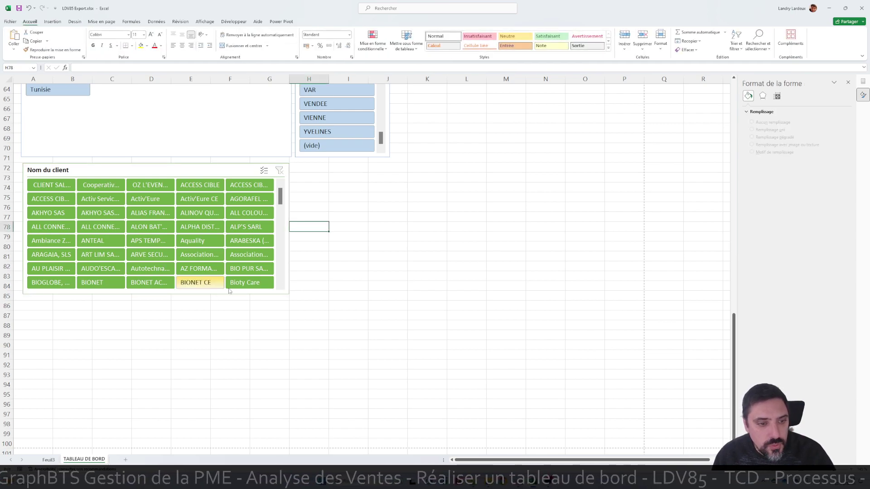
{"action": "left_click", "coordinate": [287, 296]}
{"action": "left_click", "coordinate": [155, 298]}
{"action": "left_click", "coordinate": [155, 295]}
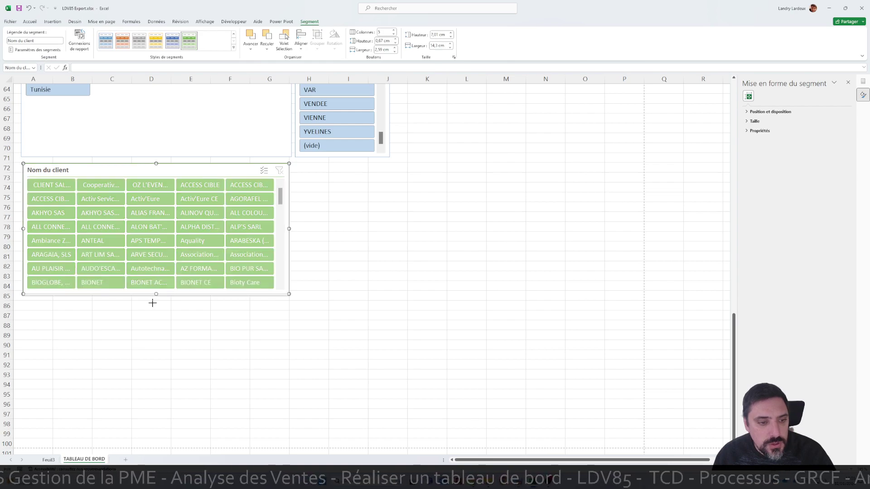
{"action": "left_click_drag", "start_coordinate": [154, 301], "coordinate": [155, 360]}
Copy the four pivot charts of Total Net HT from Feuil3 together onto the TABLEAU DE BORD sheet
{"action": "left_click", "coordinate": [49, 460]}
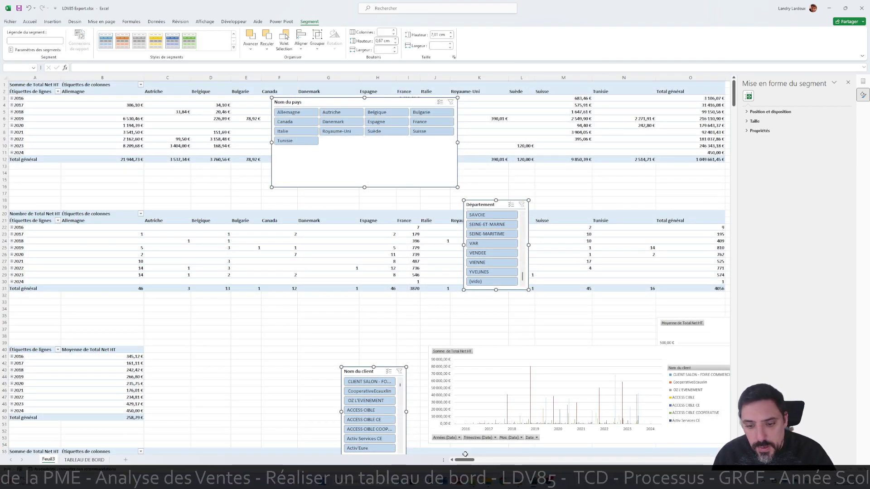
{"action": "scroll", "coordinate": [465, 454], "scroll_direction": "right", "scroll_amount": 10}
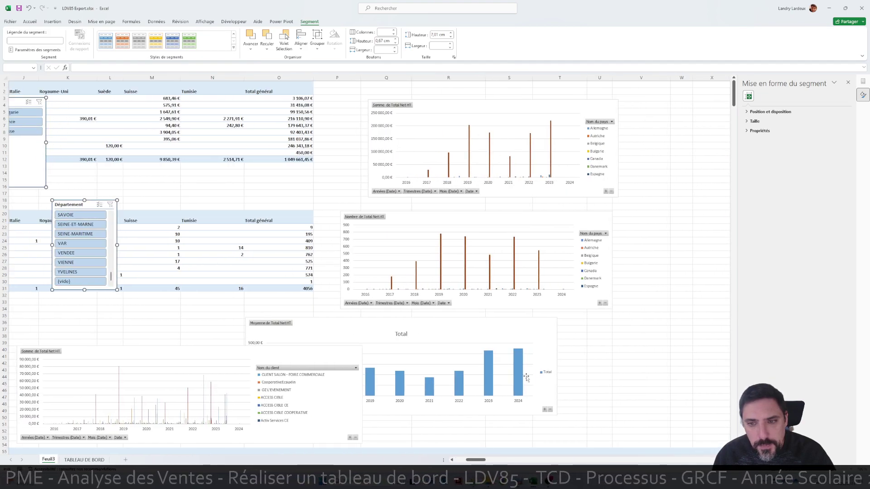
{"action": "left_click", "coordinate": [573, 111]}
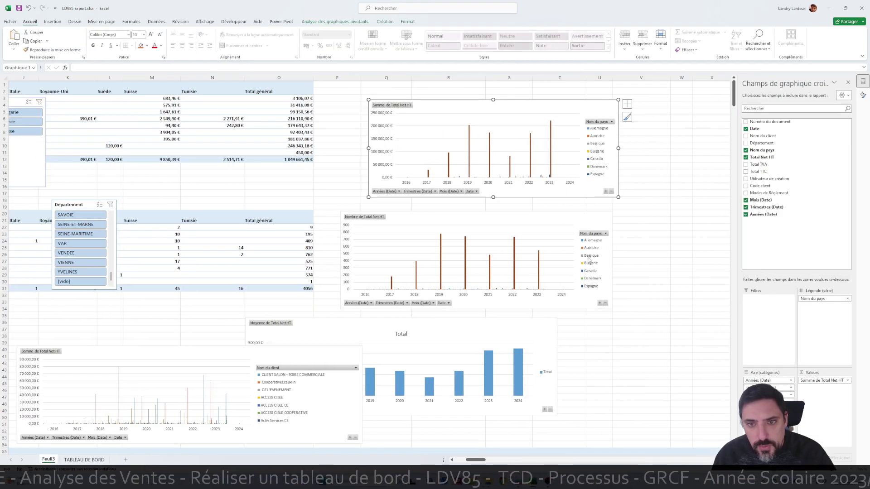
{"action": "left_click", "coordinate": [549, 224], "text": "ctrl"}
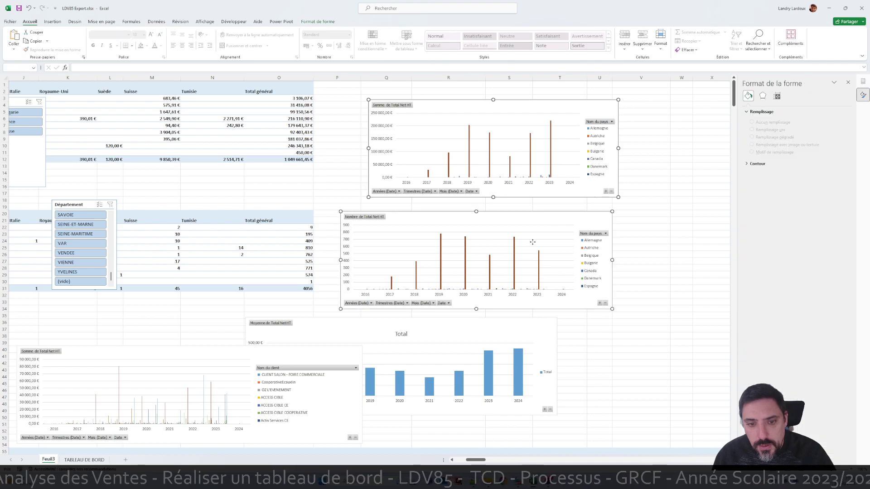
{"action": "left_click", "coordinate": [490, 327], "text": "ctrl"}
{"action": "scroll", "coordinate": [504, 321], "scroll_direction": "down", "scroll_amount": 3}
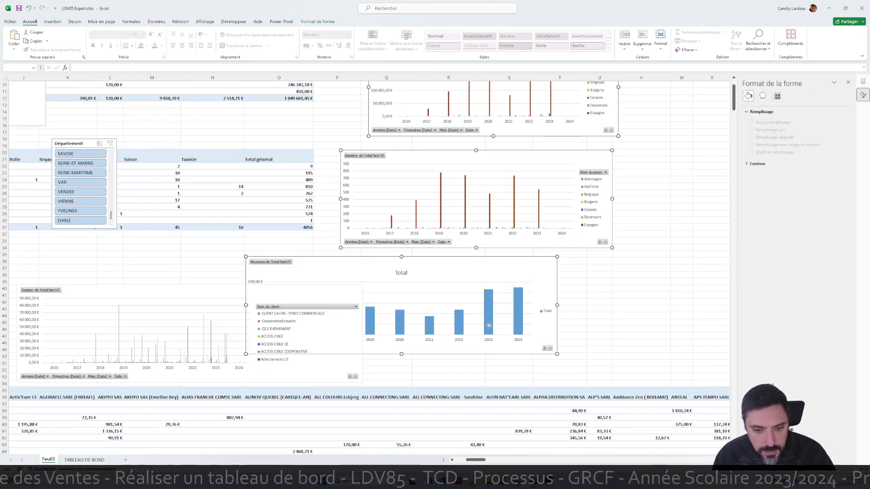
{"action": "scroll", "coordinate": [492, 326], "scroll_direction": "down", "scroll_amount": 3}
{"action": "left_click", "coordinate": [172, 245], "text": "ctrl"}
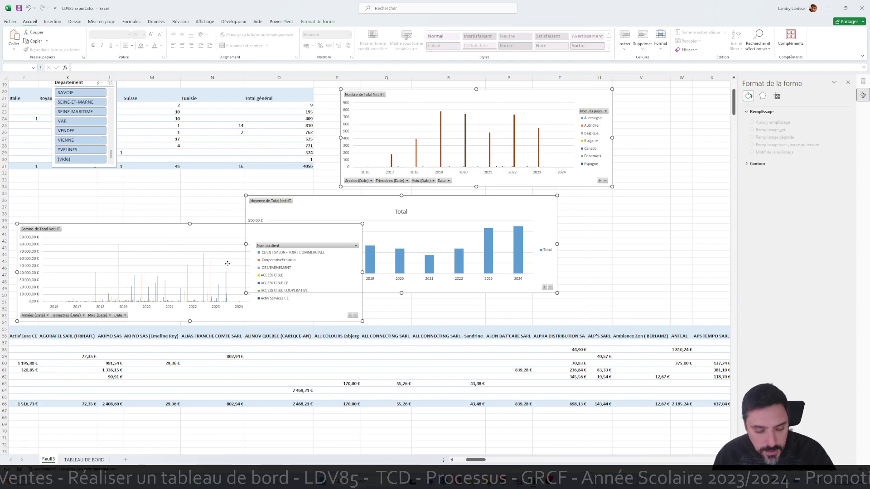
{"action": "left_click", "coordinate": [82, 461]}
{"action": "key", "text": "ctrl+v"}
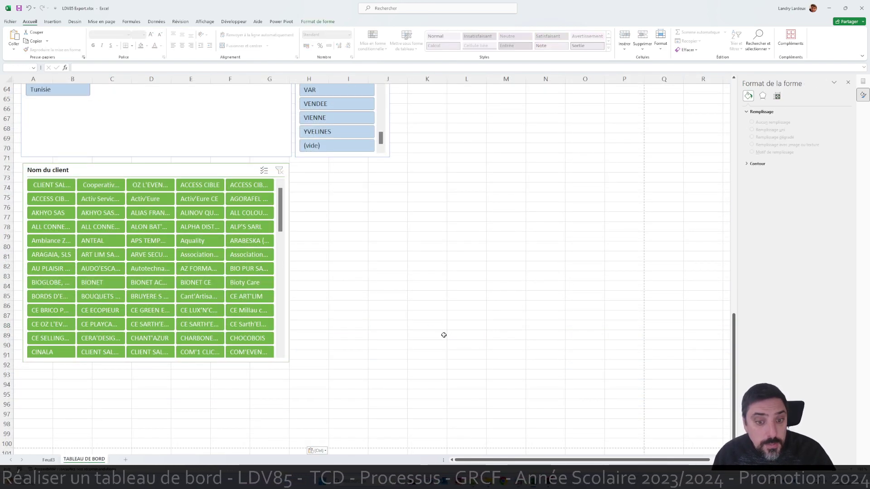
Stack the pasted Somme and Nombre de Total Net HT charts by country beside the Département and Nom du client slicers
{"action": "scroll", "coordinate": [446, 336], "scroll_direction": "up", "scroll_amount": 3}
{"action": "scroll", "coordinate": [442, 332], "scroll_direction": "down", "scroll_amount": 4}
{"action": "scroll", "coordinate": [442, 331], "scroll_direction": "up", "scroll_amount": 8}
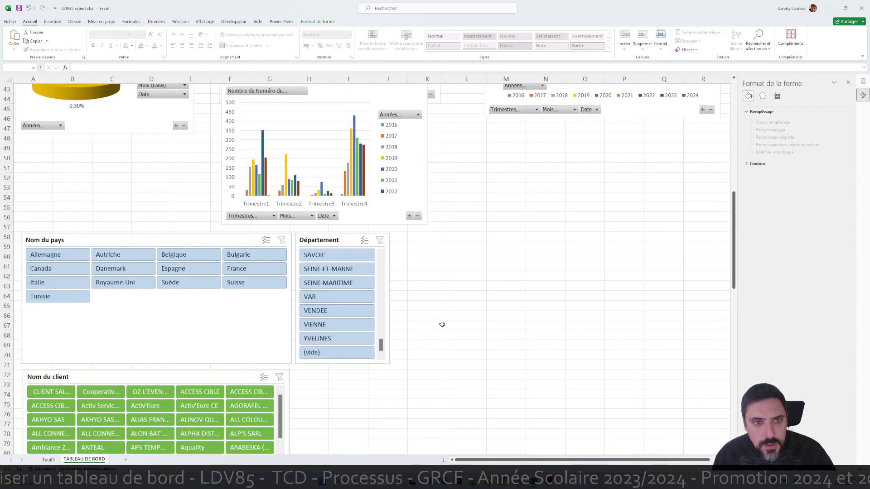
{"action": "scroll", "coordinate": [442, 325], "scroll_direction": "up", "scroll_amount": 7}
{"action": "scroll", "coordinate": [443, 320], "scroll_direction": "down", "scroll_amount": 6}
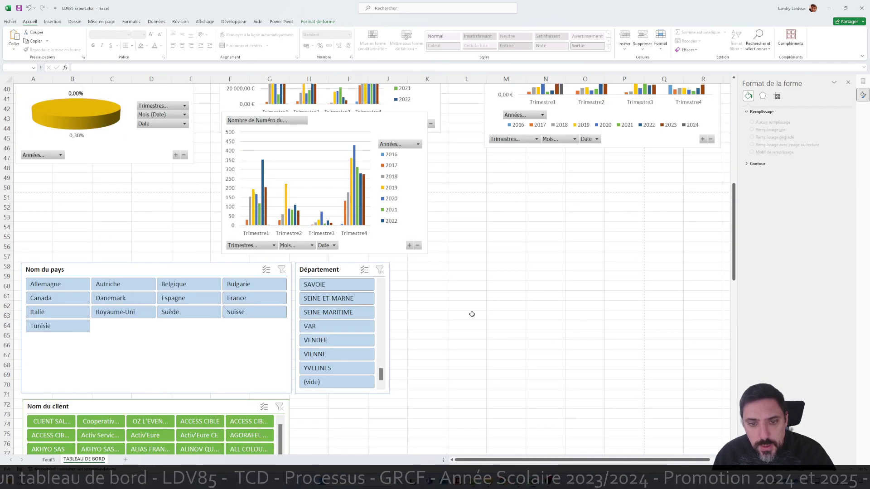
{"action": "scroll", "coordinate": [470, 315], "scroll_direction": "down", "scroll_amount": 3}
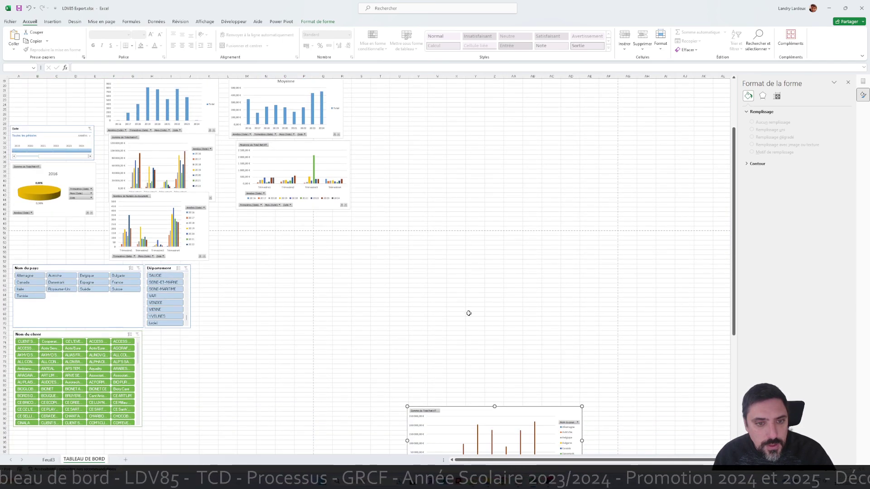
{"action": "scroll", "coordinate": [468, 313], "scroll_direction": "down", "scroll_amount": 6}
{"action": "key", "text": "Escape"}
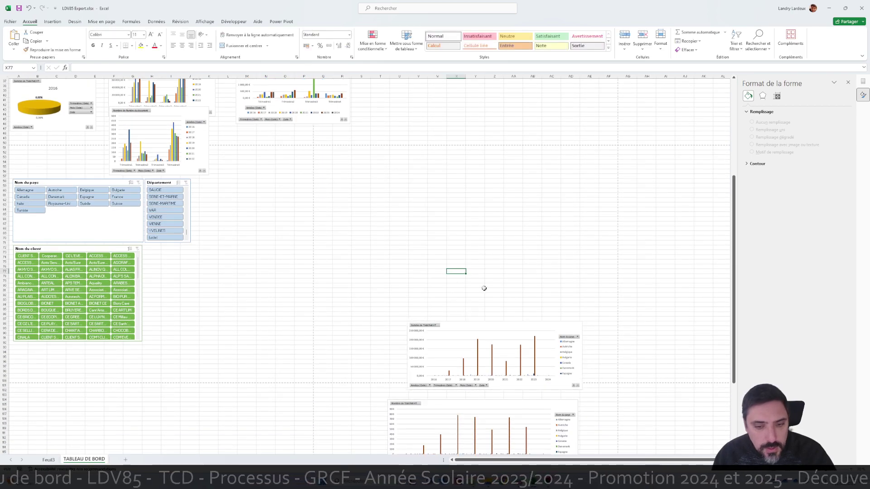
{"action": "left_click_drag", "start_coordinate": [498, 328], "coordinate": [278, 187]}
{"action": "left_click", "coordinate": [493, 324]}
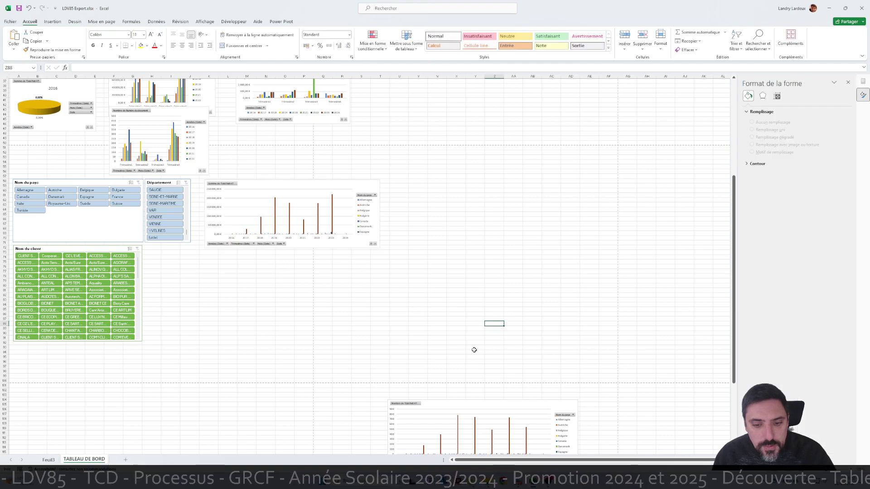
{"action": "scroll", "coordinate": [471, 373], "scroll_direction": "down", "scroll_amount": 2}
{"action": "left_click_drag", "start_coordinate": [472, 373], "coordinate": [282, 227]}
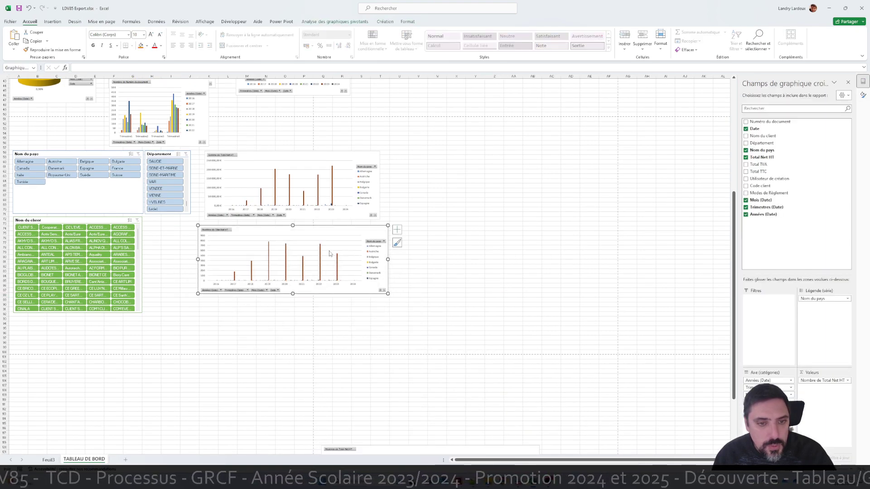
Place the Moyenne chart beside the Nombre chart, and the client sales chart under the Nom du client slicer, enlarged
{"action": "scroll", "coordinate": [415, 322], "scroll_direction": "down", "scroll_amount": 3}
{"action": "scroll", "coordinate": [438, 358], "scroll_direction": "down", "scroll_amount": 2}
{"action": "left_click_drag", "start_coordinate": [444, 369], "coordinate": [502, 137]}
{"action": "left_click_drag", "start_coordinate": [271, 390], "coordinate": [128, 239]}
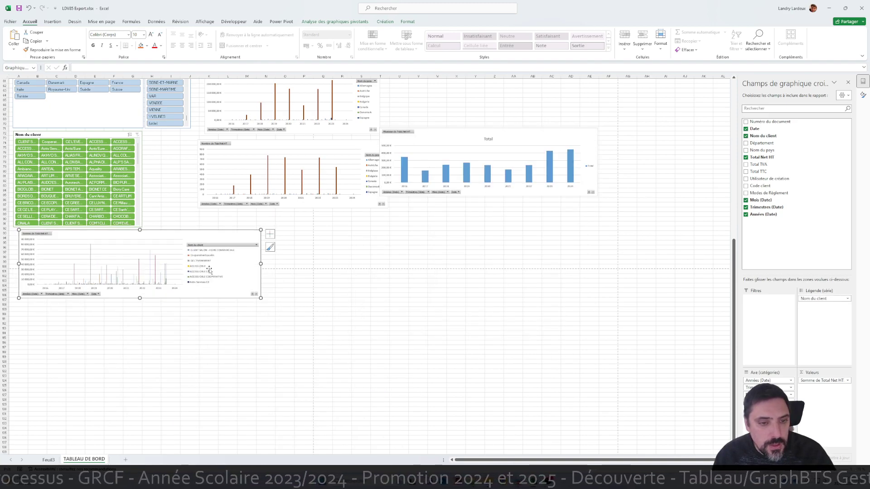
{"action": "left_click_drag", "start_coordinate": [255, 299], "coordinate": [312, 331]}
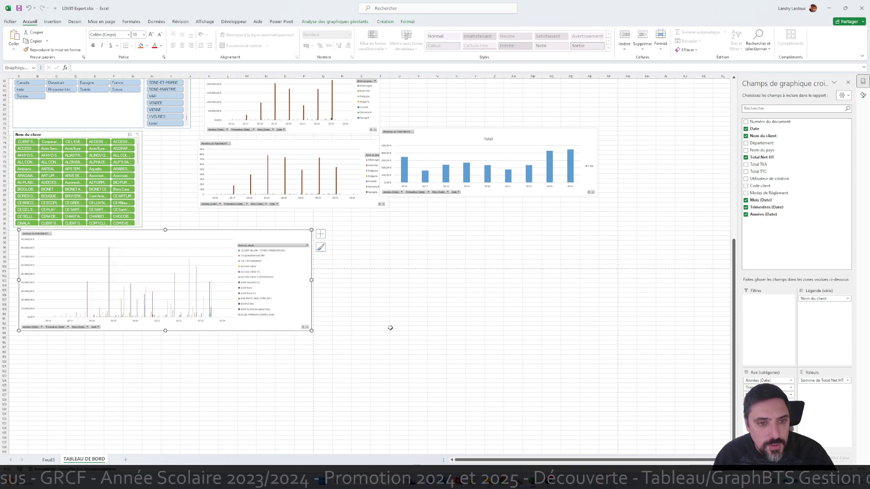
Filter the dashboard charts to Canada with the Nom du pays slicer and select that slicer
{"action": "scroll", "coordinate": [423, 327], "scroll_direction": "up", "scroll_amount": 3}
{"action": "scroll", "coordinate": [361, 298], "scroll_direction": "up", "scroll_amount": 2}
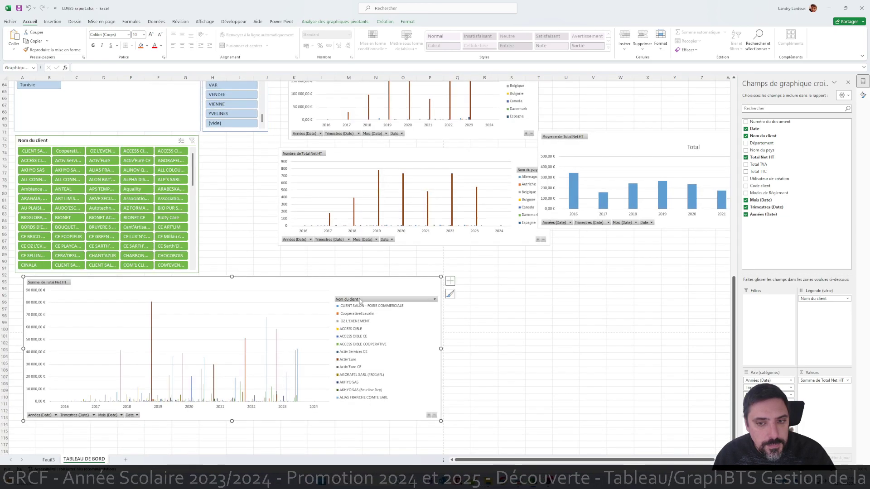
{"action": "scroll", "coordinate": [347, 295], "scroll_direction": "up", "scroll_amount": 1}
{"action": "scroll", "coordinate": [180, 162], "scroll_direction": "up", "scroll_amount": 1}
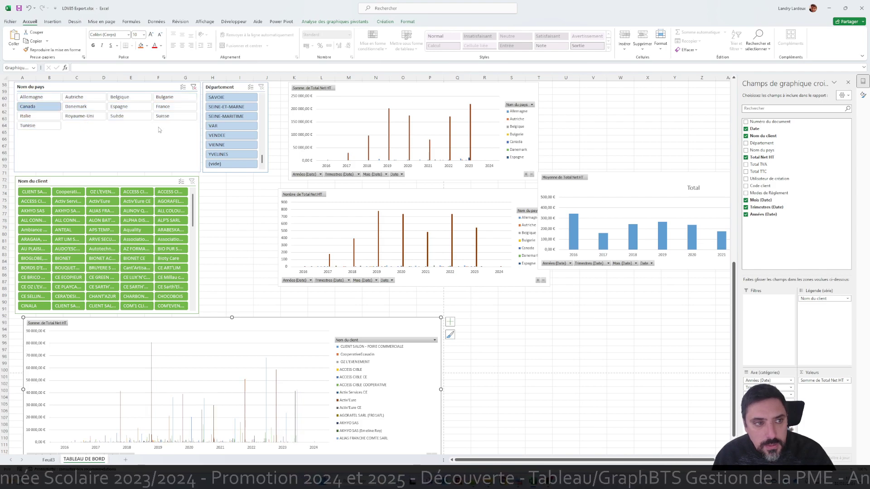
{"action": "scroll", "coordinate": [163, 134], "scroll_direction": "up", "scroll_amount": 2}
{"action": "left_click", "coordinate": [129, 127]}
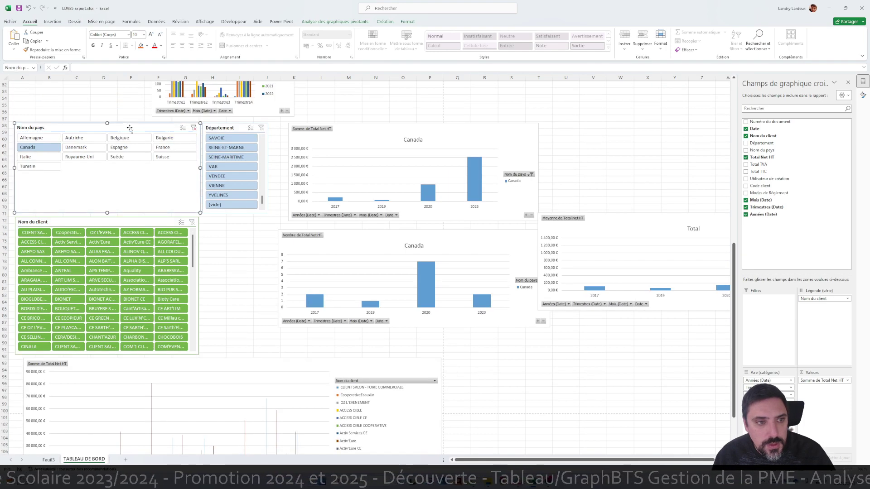
Check which pivot tables the Nom du pays slicer is connected to, without changing its report connections
{"action": "left_click", "coordinate": [309, 21]}
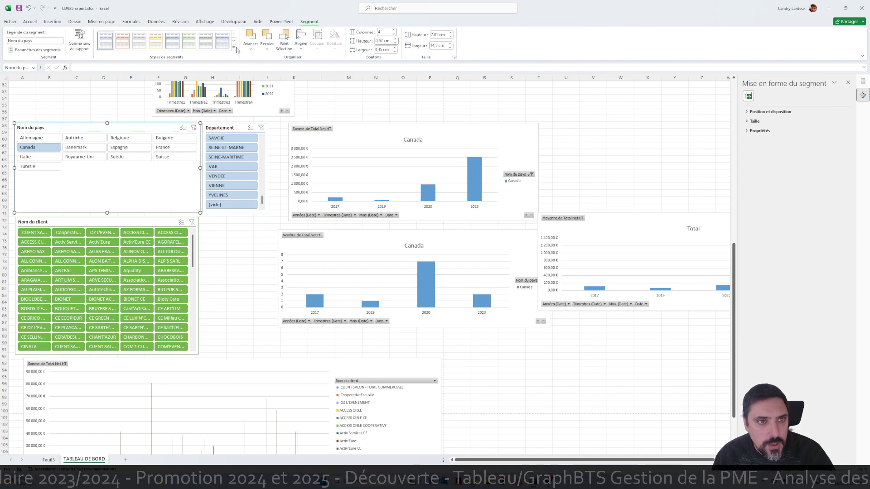
{"action": "left_click", "coordinate": [79, 40]}
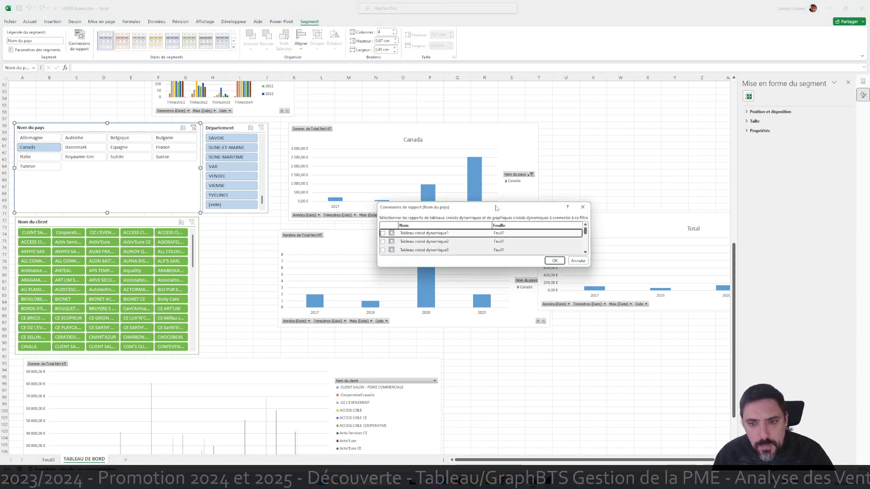
{"action": "left_click_drag", "start_coordinate": [496, 208], "coordinate": [478, 134]}
{"action": "left_click_drag", "start_coordinate": [463, 194], "coordinate": [478, 405]}
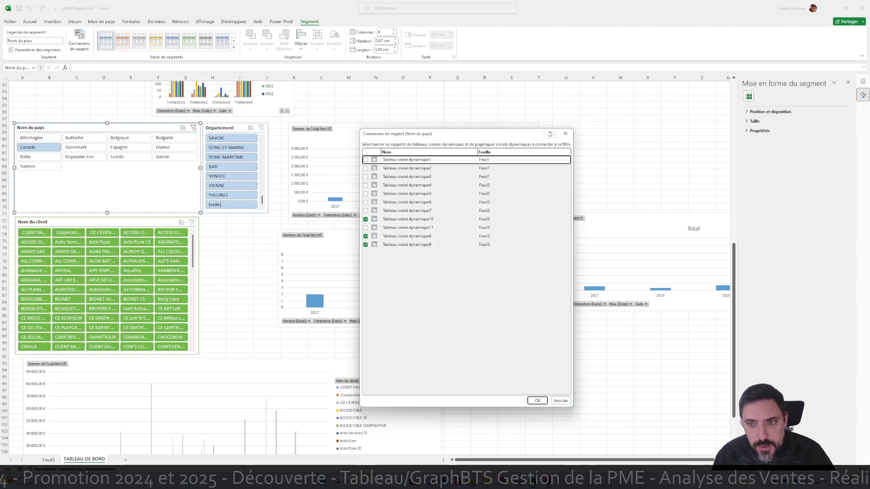
{"action": "left_click", "coordinate": [571, 135]}
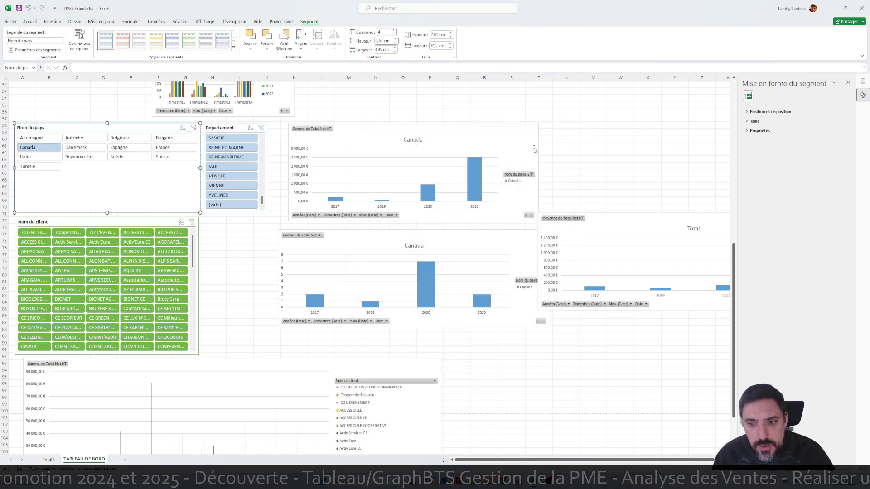
Filter the charts to France, try the SEINE-ET-MARNE département, and set the Département slicer to VENDEE
{"action": "left_click", "coordinate": [162, 149]}
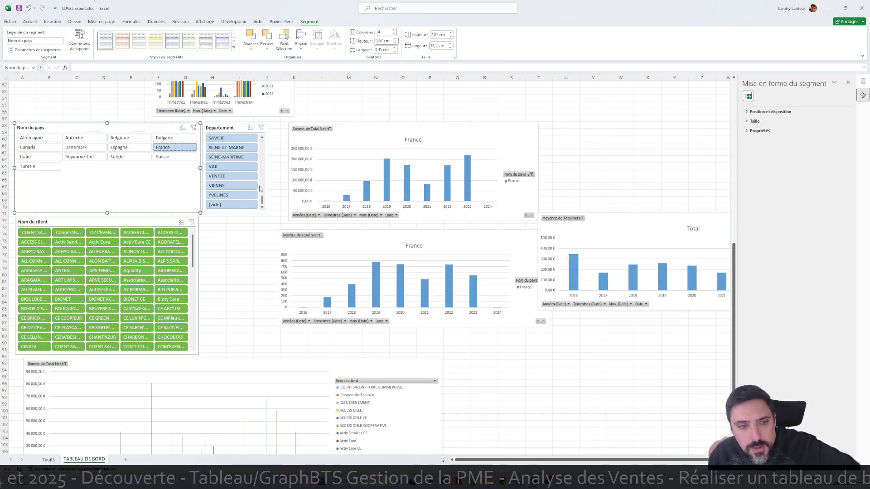
{"action": "left_click", "coordinate": [226, 148]}
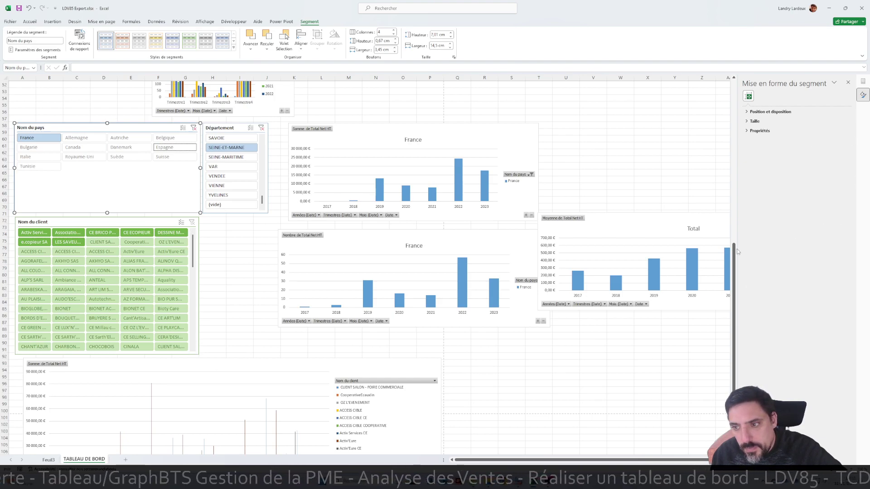
{"action": "left_click_drag", "start_coordinate": [734, 247], "coordinate": [734, 278]}
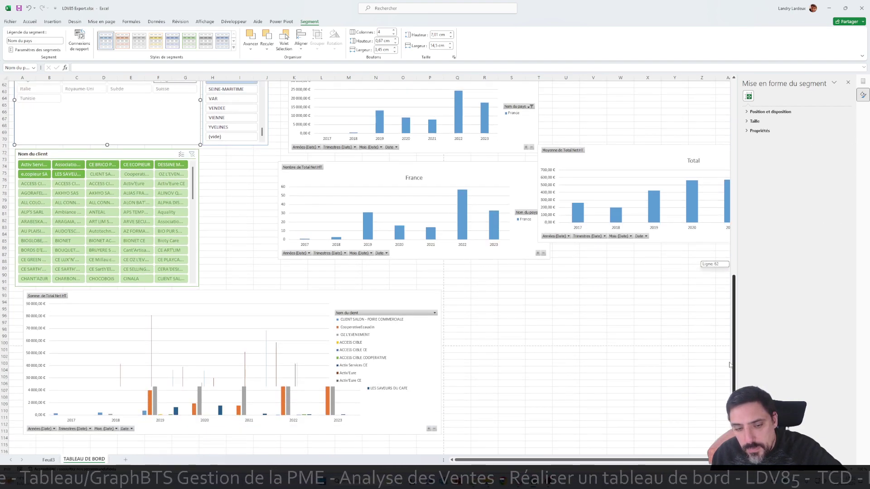
{"action": "left_click", "coordinate": [253, 308]}
{"action": "left_click", "coordinate": [226, 112]}
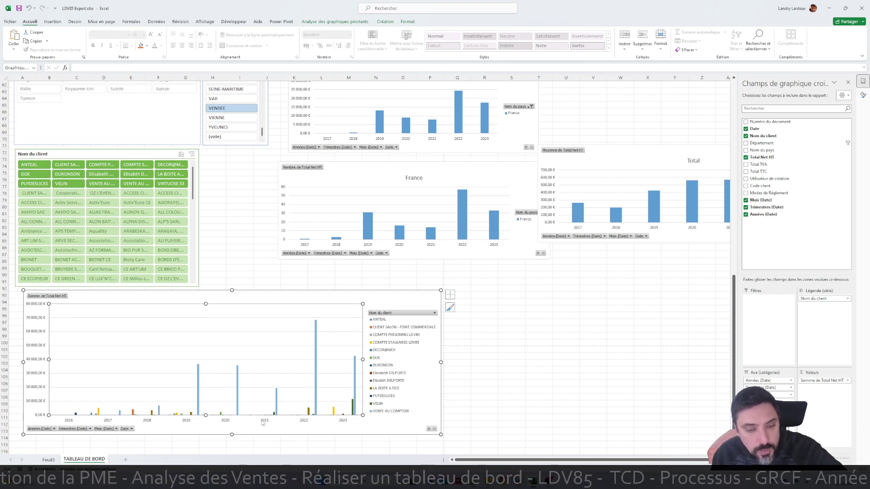
Try swapping rows and columns in the client sales chart and switch back to years on the axis
{"action": "left_click", "coordinate": [367, 21]}
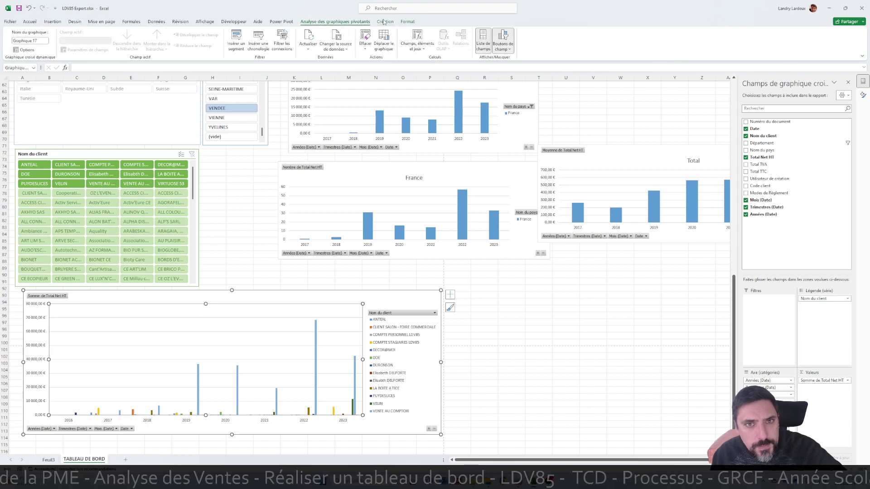
{"action": "left_click", "coordinate": [384, 22]}
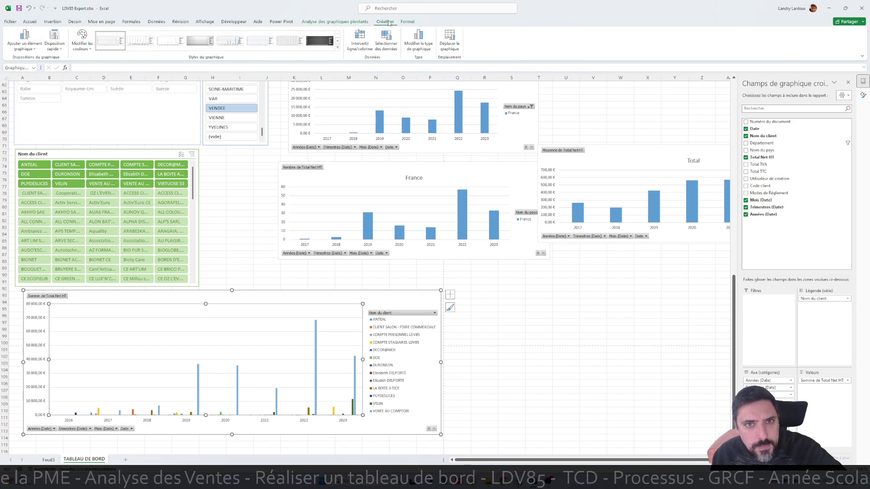
{"action": "left_click", "coordinate": [367, 43]}
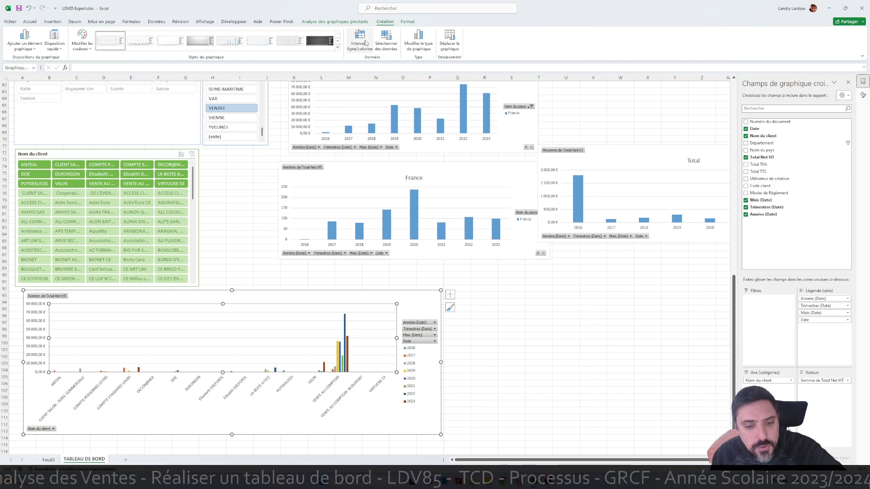
{"action": "left_click", "coordinate": [366, 44]}
{"action": "left_click", "coordinate": [366, 44]}
{"action": "left_click", "coordinate": [366, 44]}
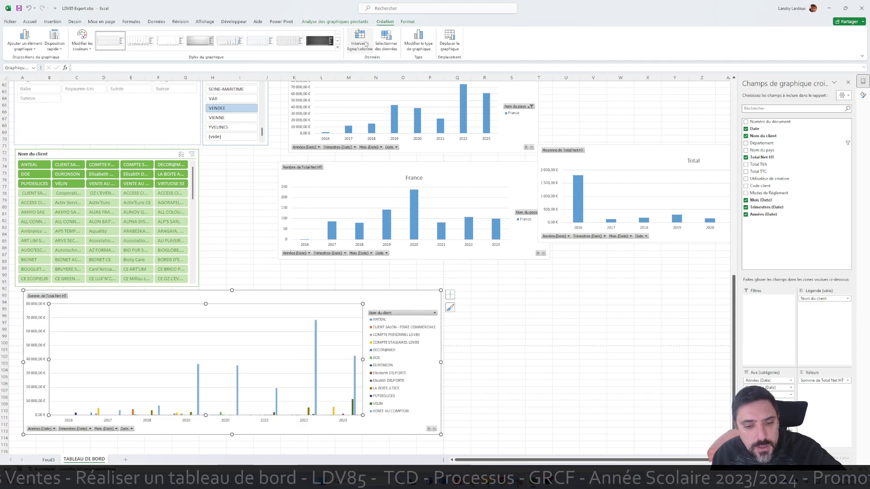
Switch to the LDV85 Export Correction workbook and examine the layout, titles and client chart of its finished TABLEAU DE BORD
{"action": "mouse_move", "coordinate": [517, 482]}
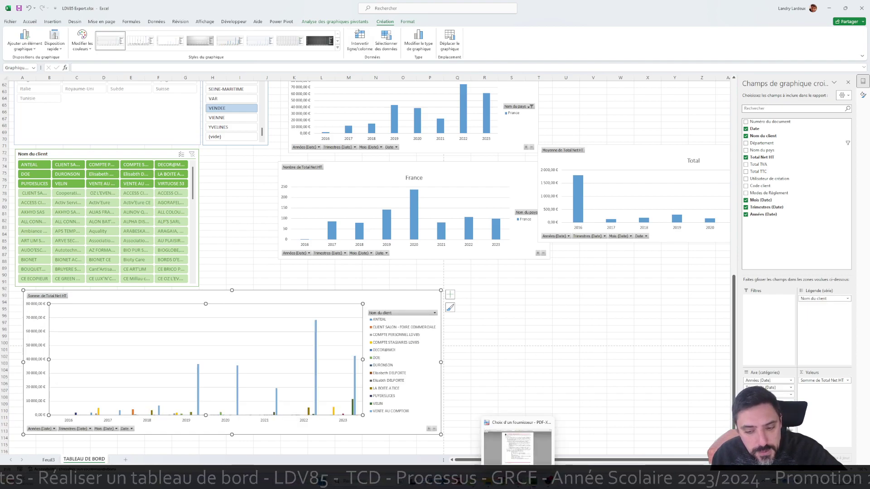
{"action": "left_click", "coordinate": [481, 475]}
{"action": "scroll", "coordinate": [496, 338], "scroll_direction": "down", "scroll_amount": 5}
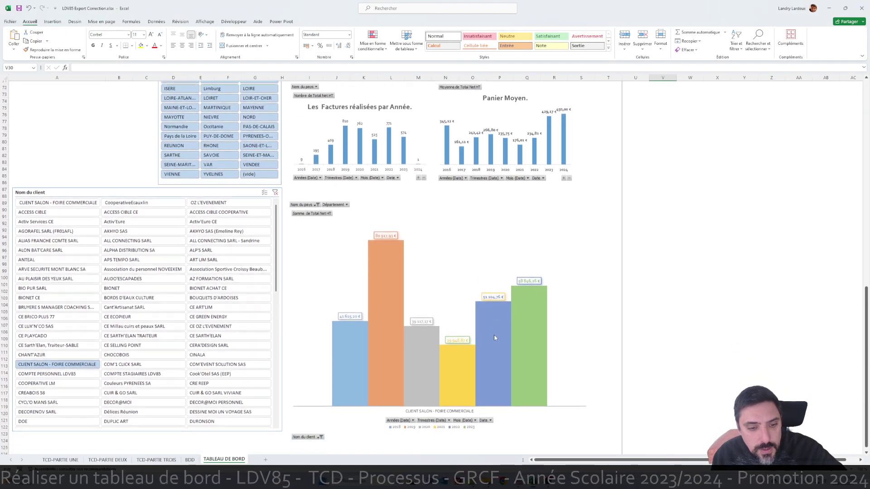
{"action": "scroll", "coordinate": [494, 336], "scroll_direction": "up", "scroll_amount": 2}
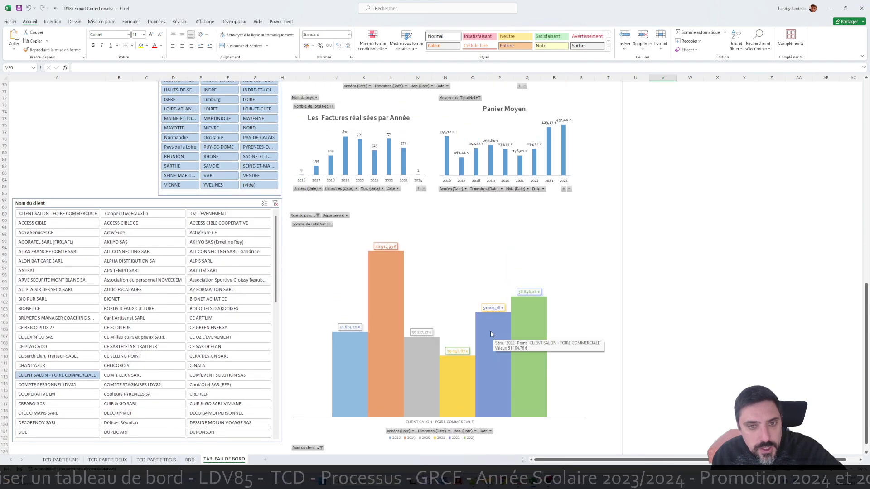
{"action": "scroll", "coordinate": [477, 317], "scroll_direction": "up", "scroll_amount": 3}
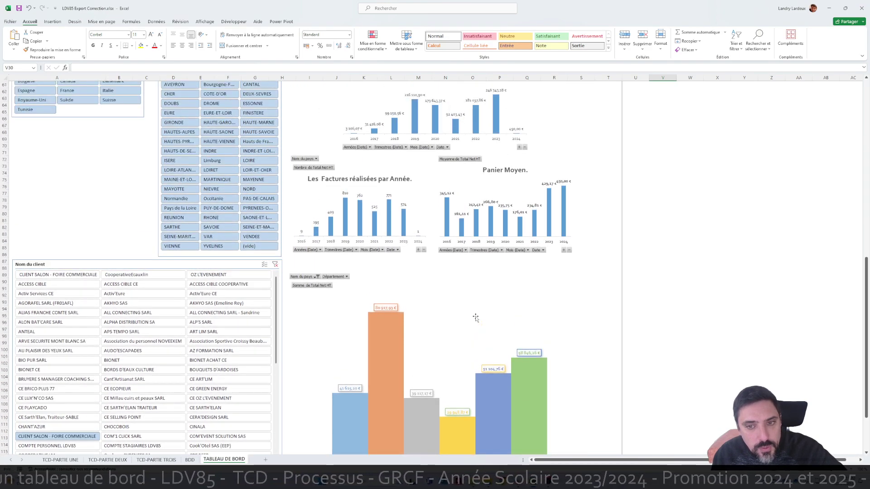
{"action": "scroll", "coordinate": [475, 316], "scroll_direction": "up", "scroll_amount": 3}
{"action": "scroll", "coordinate": [475, 316], "scroll_direction": "down", "scroll_amount": 5}
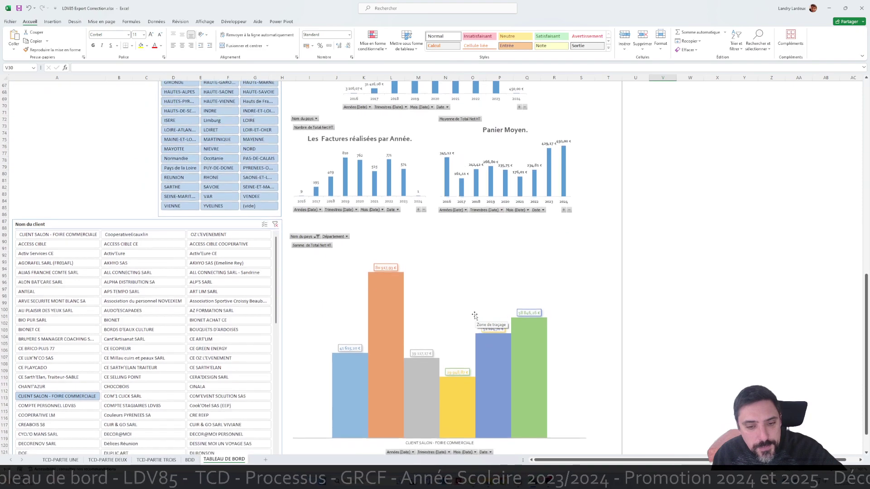
{"action": "scroll", "coordinate": [475, 316], "scroll_direction": "down", "scroll_amount": 2}
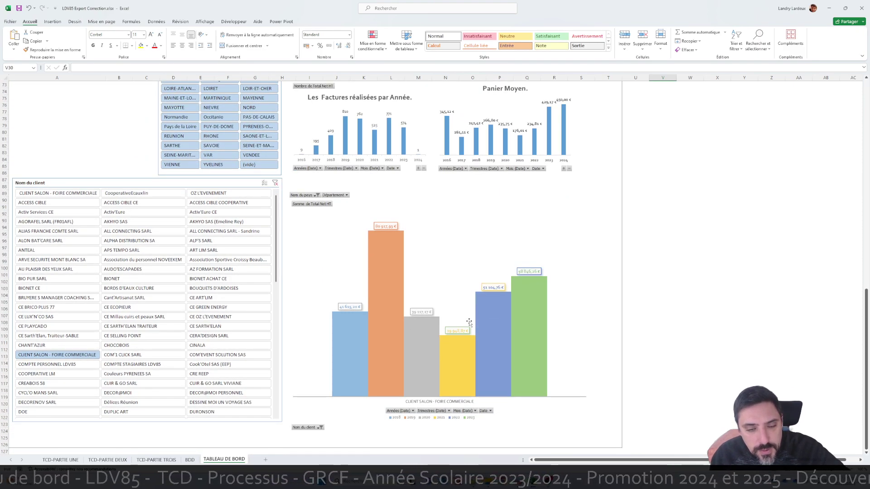
{"action": "scroll", "coordinate": [452, 324], "scroll_direction": "up", "scroll_amount": 3}
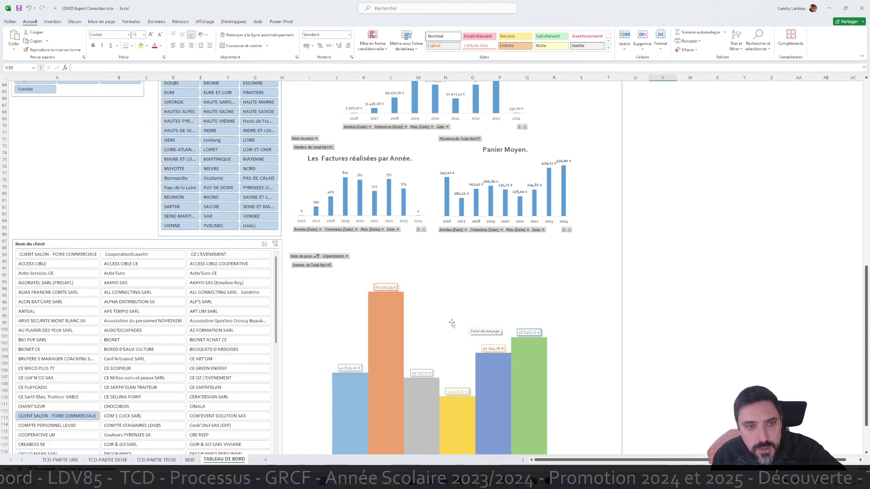
{"action": "scroll", "coordinate": [451, 325], "scroll_direction": "up", "scroll_amount": 1}
{"action": "scroll", "coordinate": [452, 324], "scroll_direction": "down", "scroll_amount": 1}
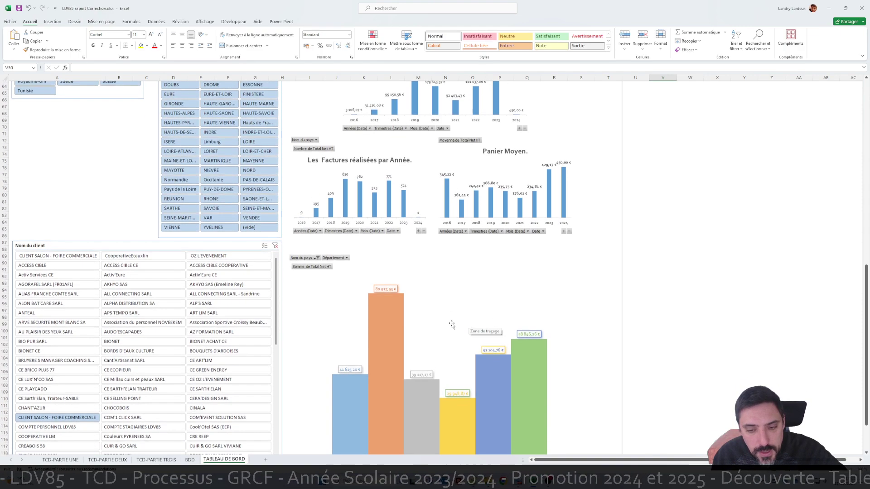